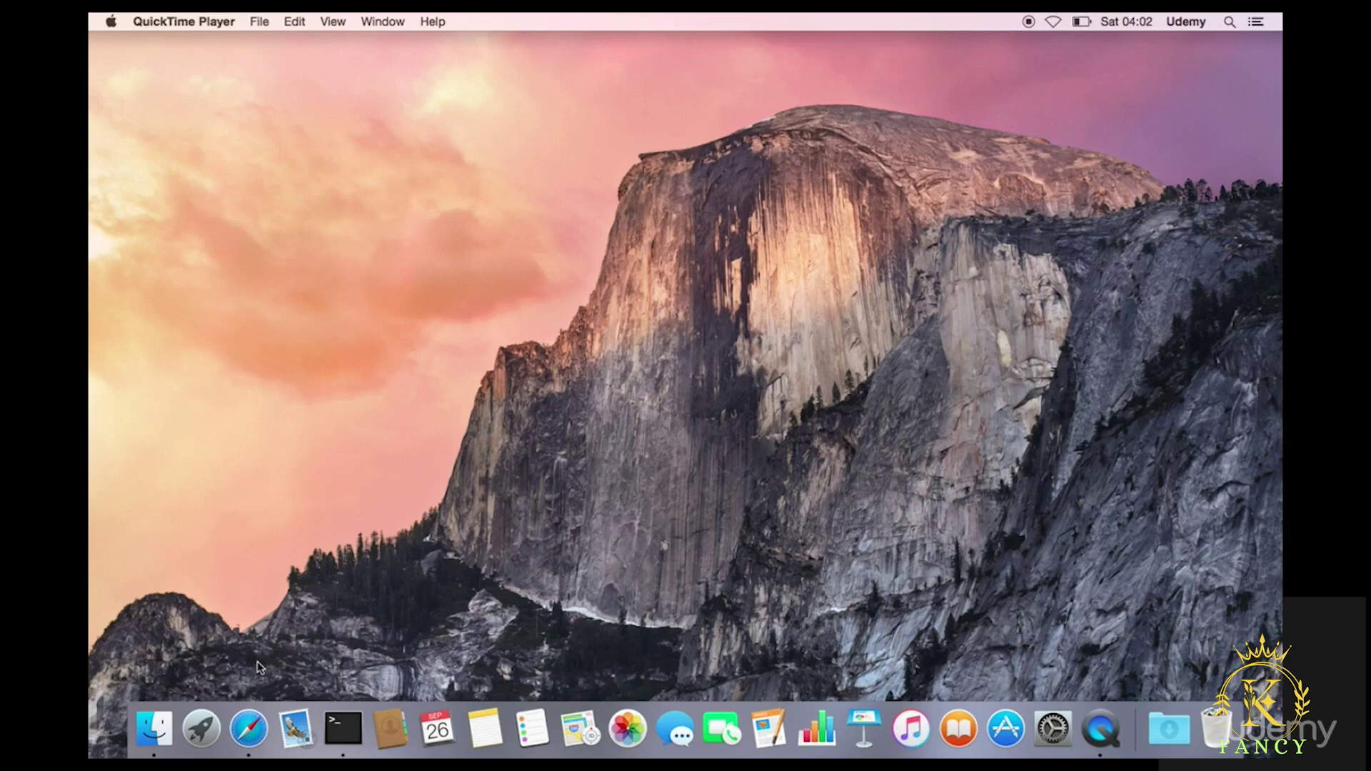
# In Safari, search the web for "virtualbox" and open the official Oracle VM VirtualBox website
pyautogui.click(251, 728)
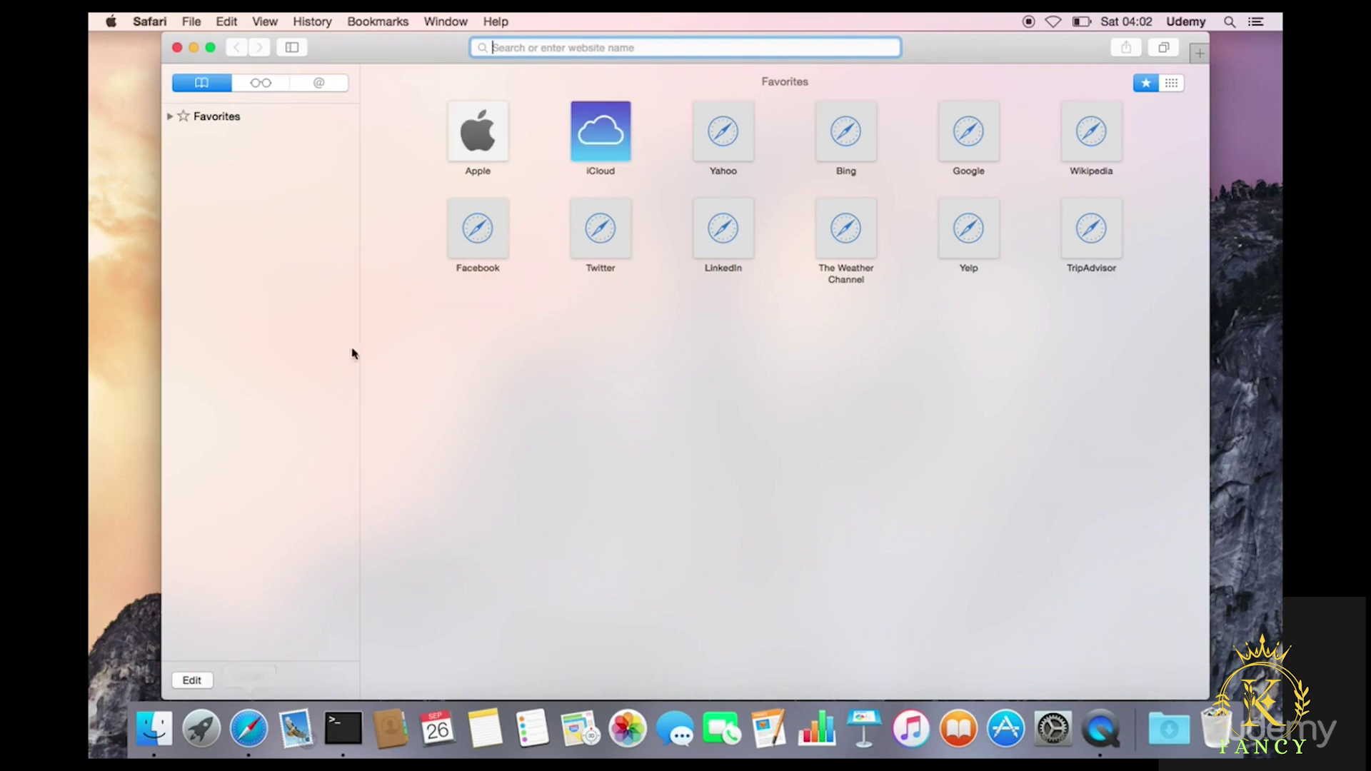
pyautogui.doubleClick(442, 47)
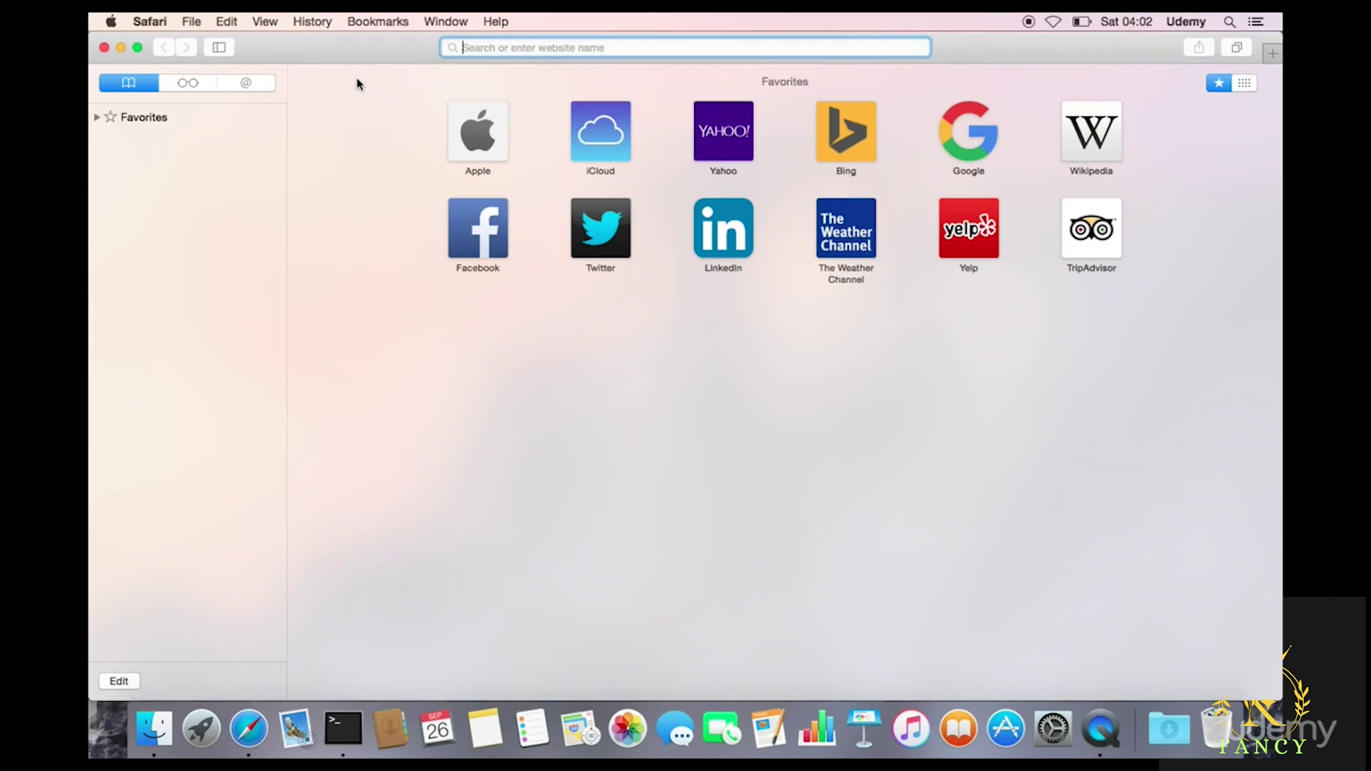
pyautogui.write('vir')
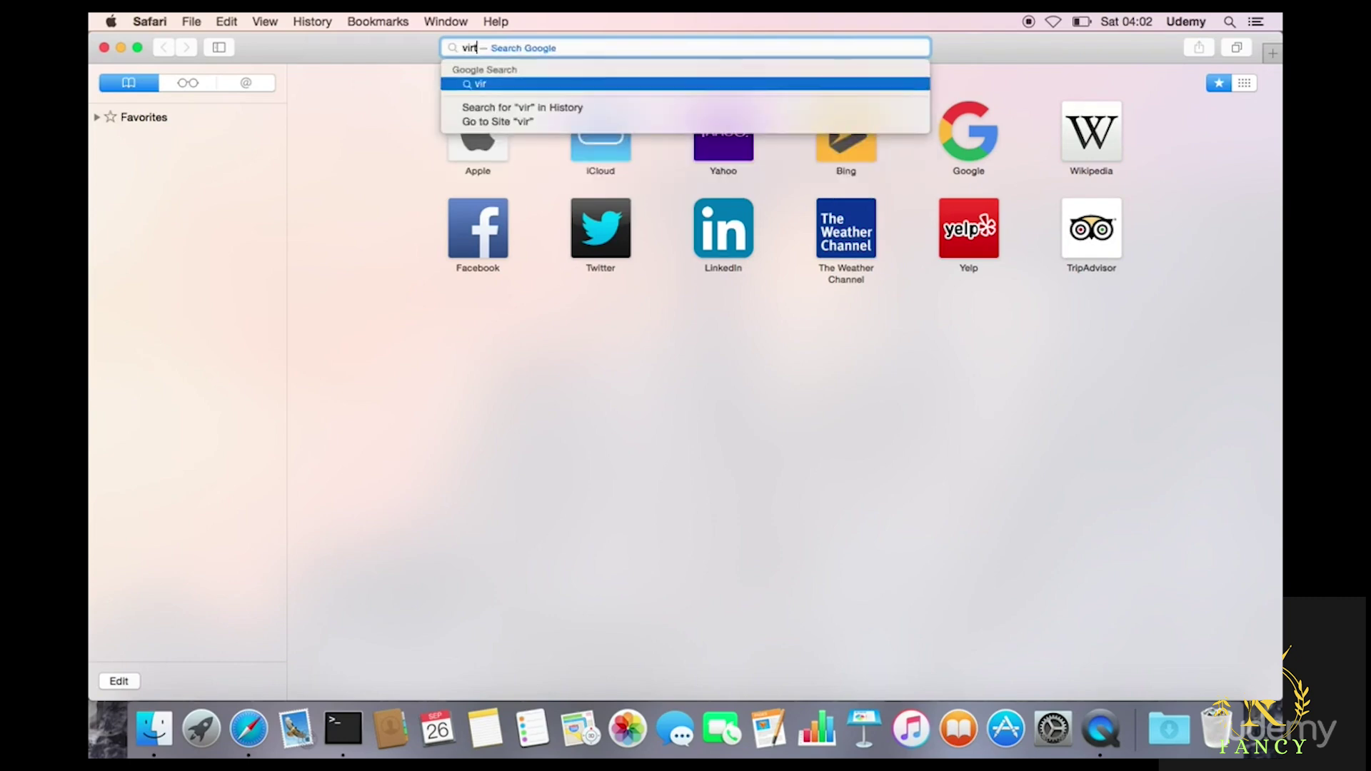
pyautogui.write('tualbox')
pyautogui.press('Return')
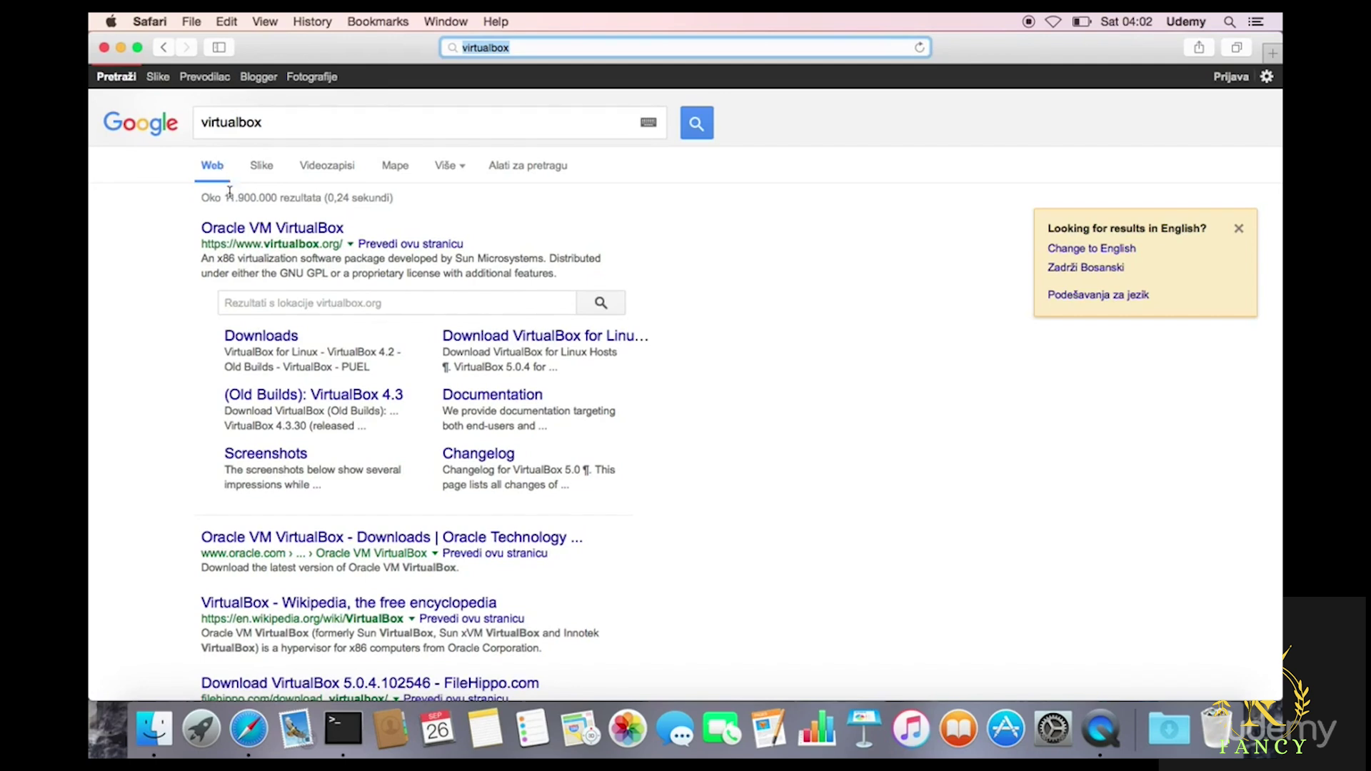
pyautogui.click(277, 235)
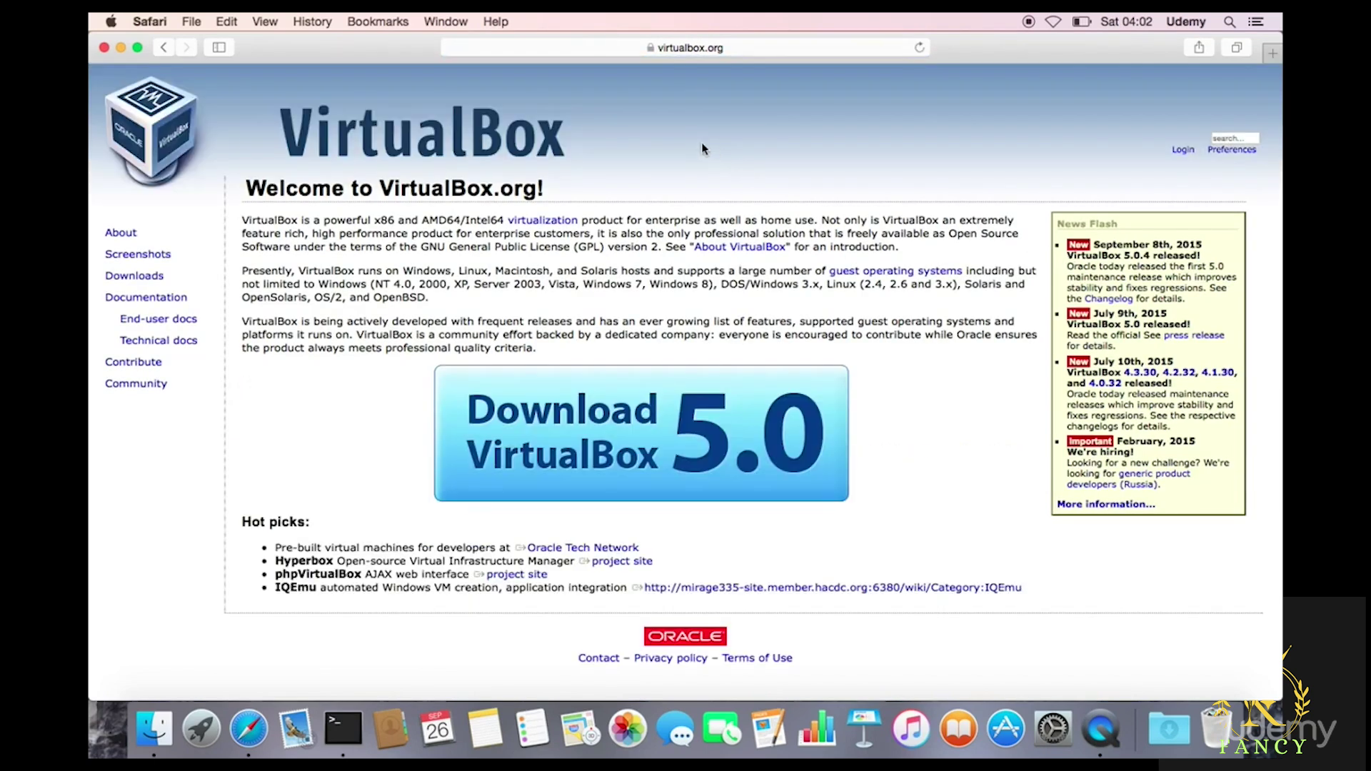
# Check the security certificate of virtualbox.org, and open the site's Downloads page
pyautogui.click(649, 49)
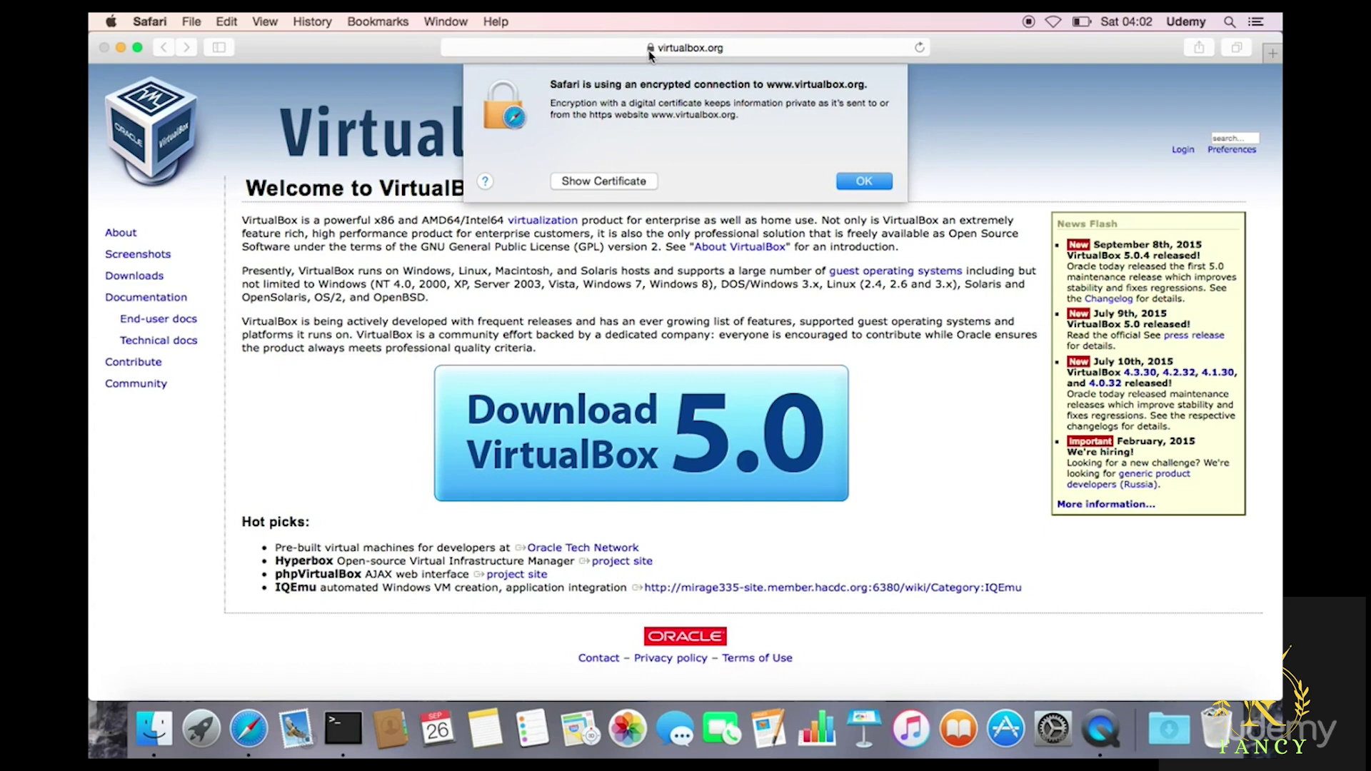
pyautogui.click(622, 185)
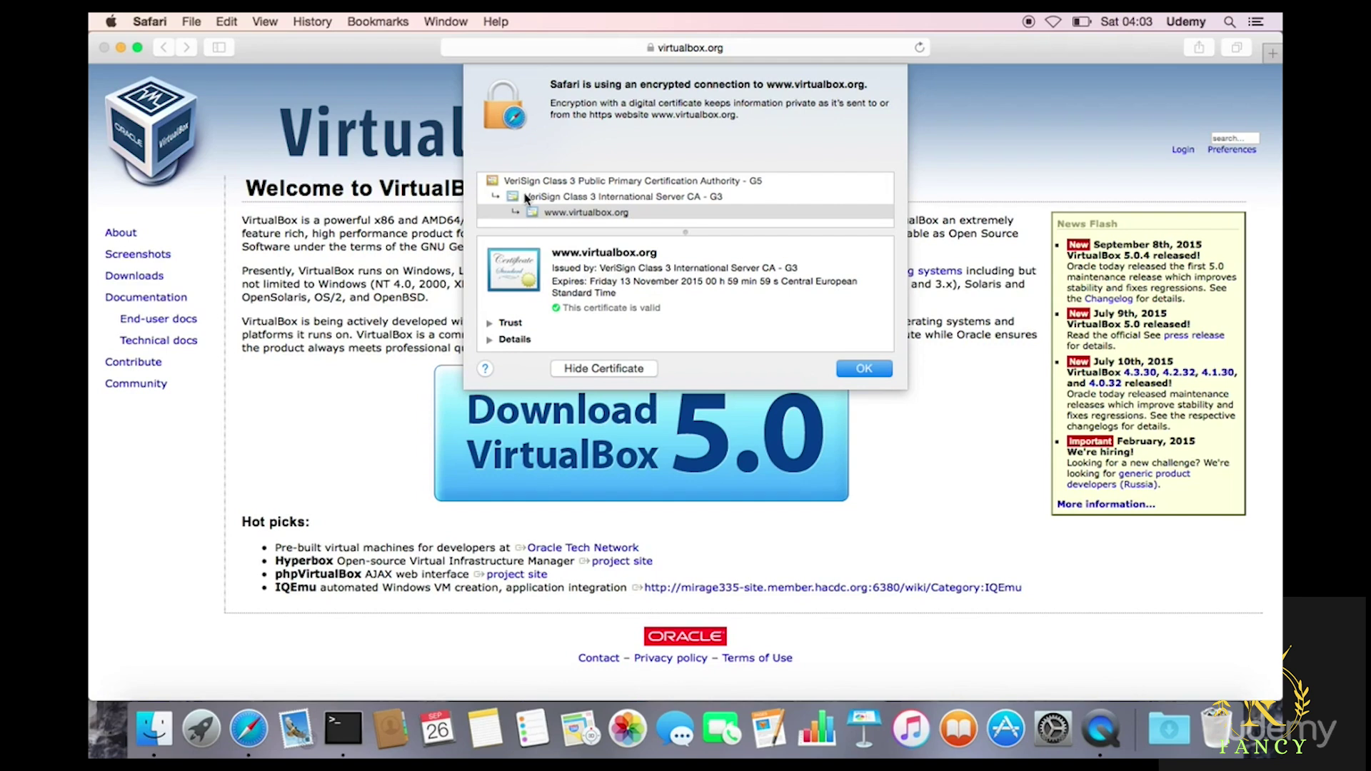
pyautogui.click(863, 370)
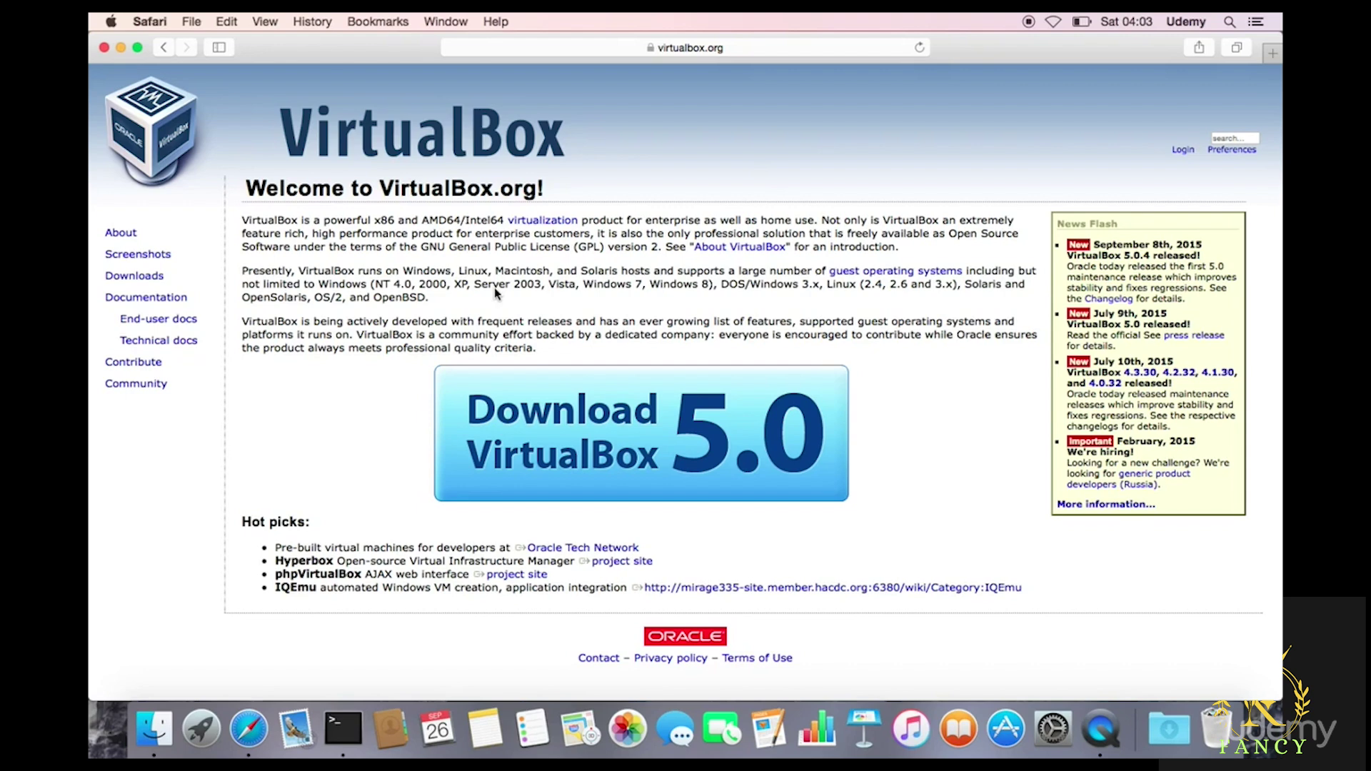
pyautogui.click(155, 277)
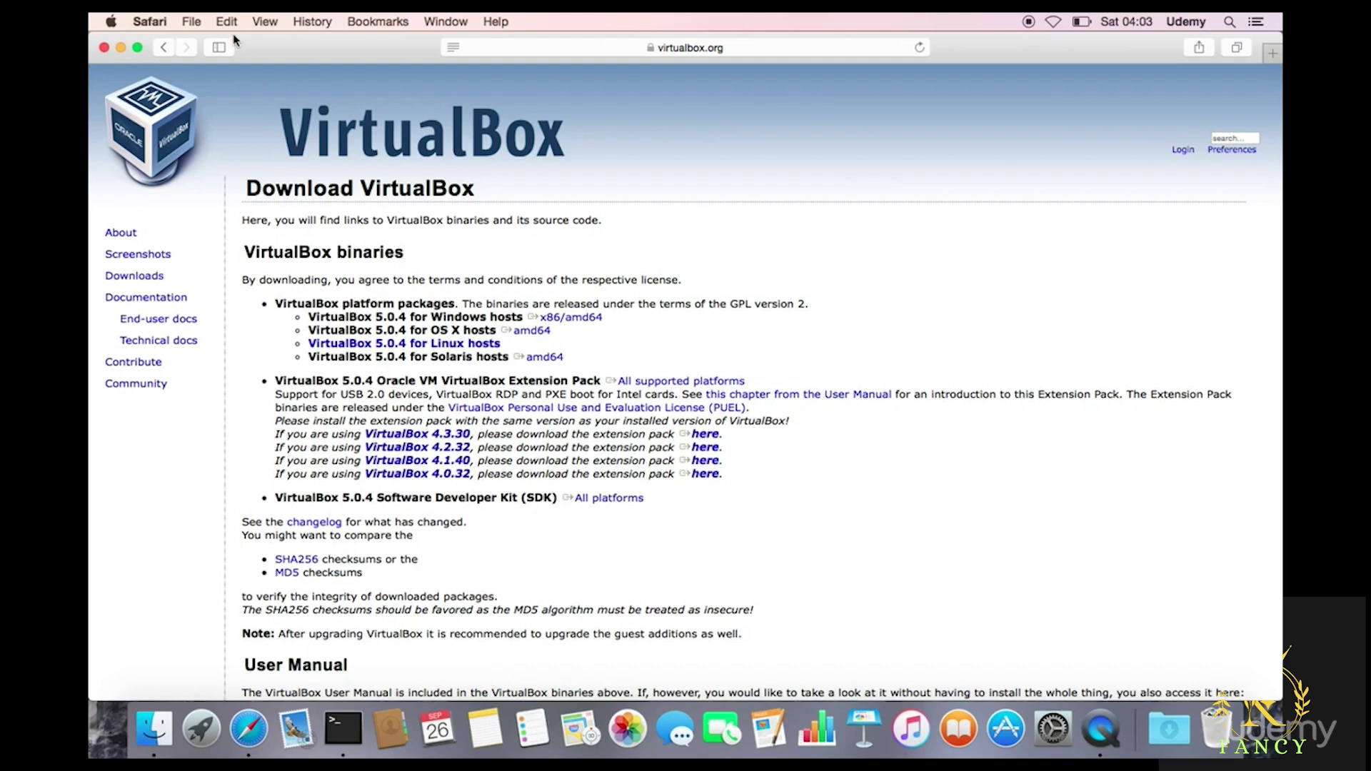
# Set the Dock to hide and show automatically in System Preferences, and close the preferences
pyautogui.click(113, 22)
pyautogui.click(140, 66)
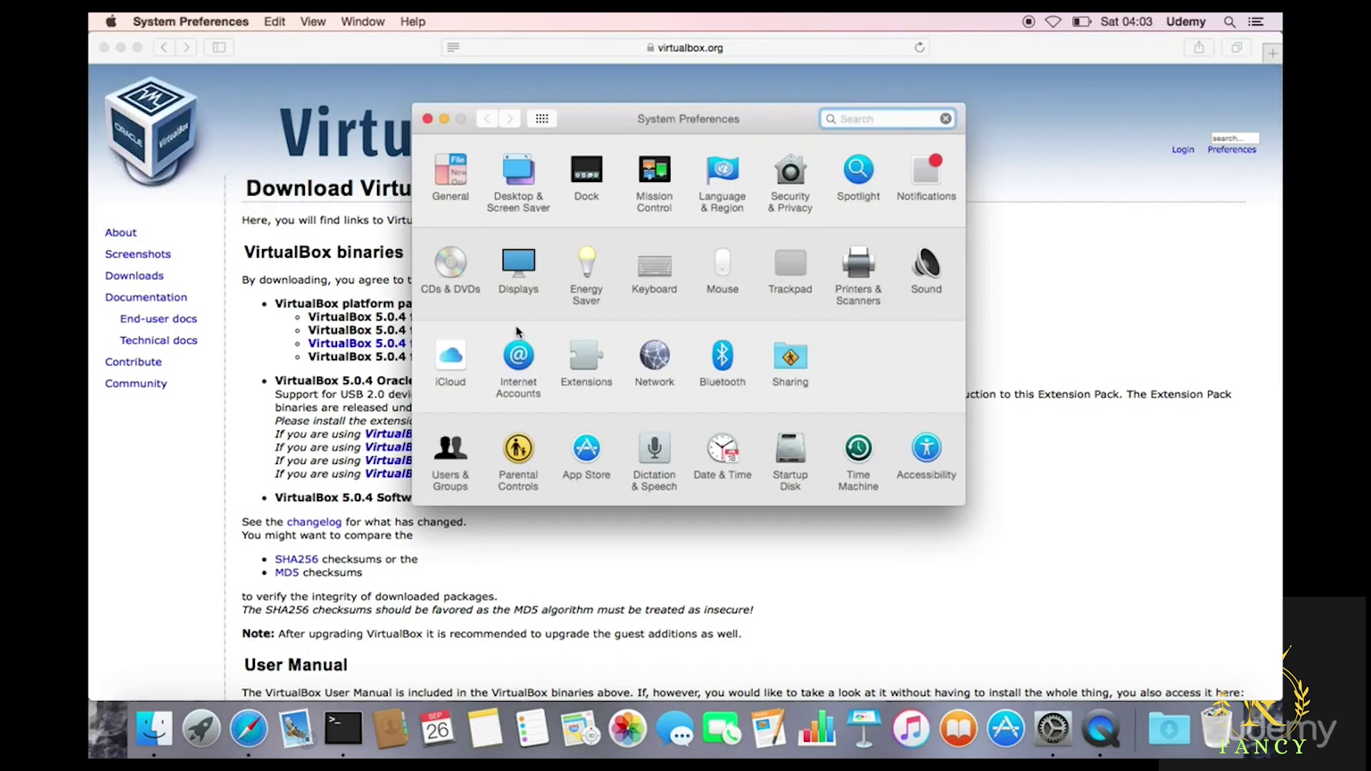
pyautogui.click(592, 183)
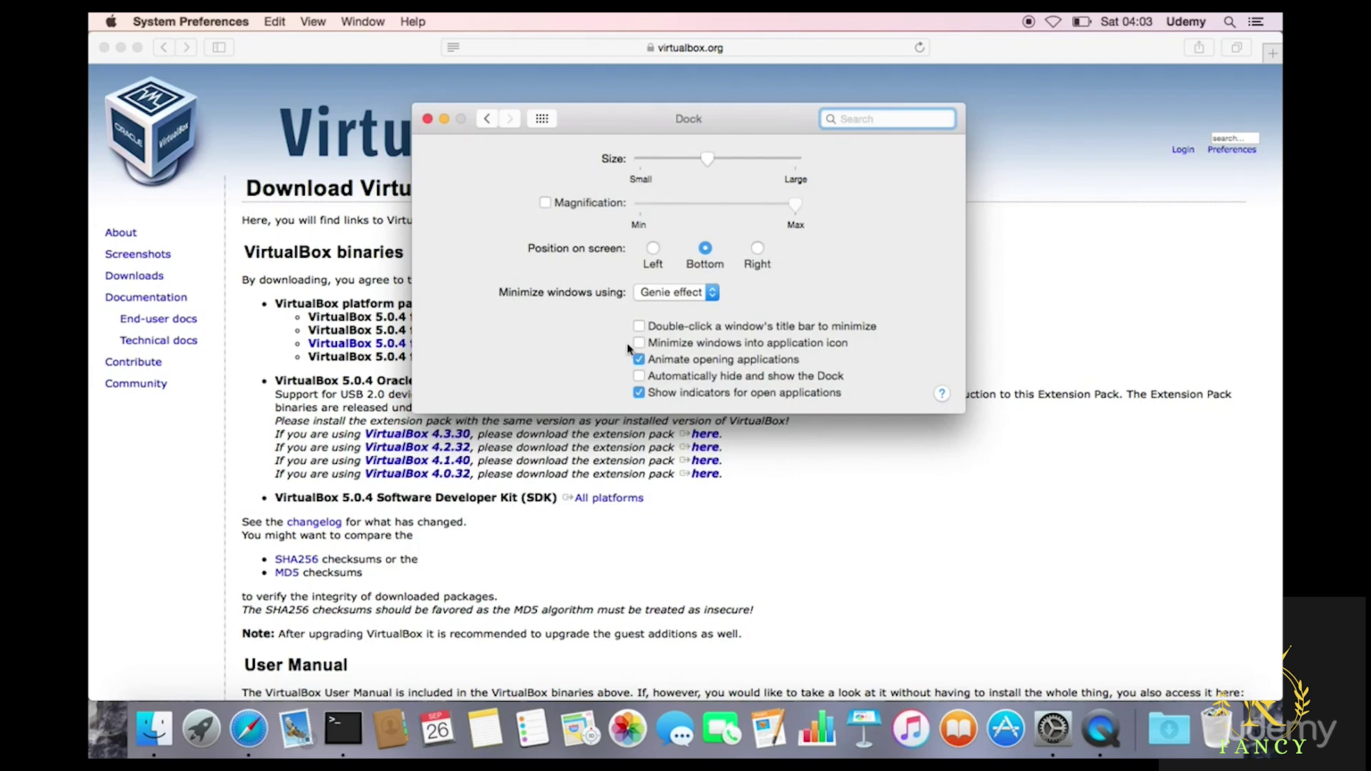
pyautogui.click(639, 378)
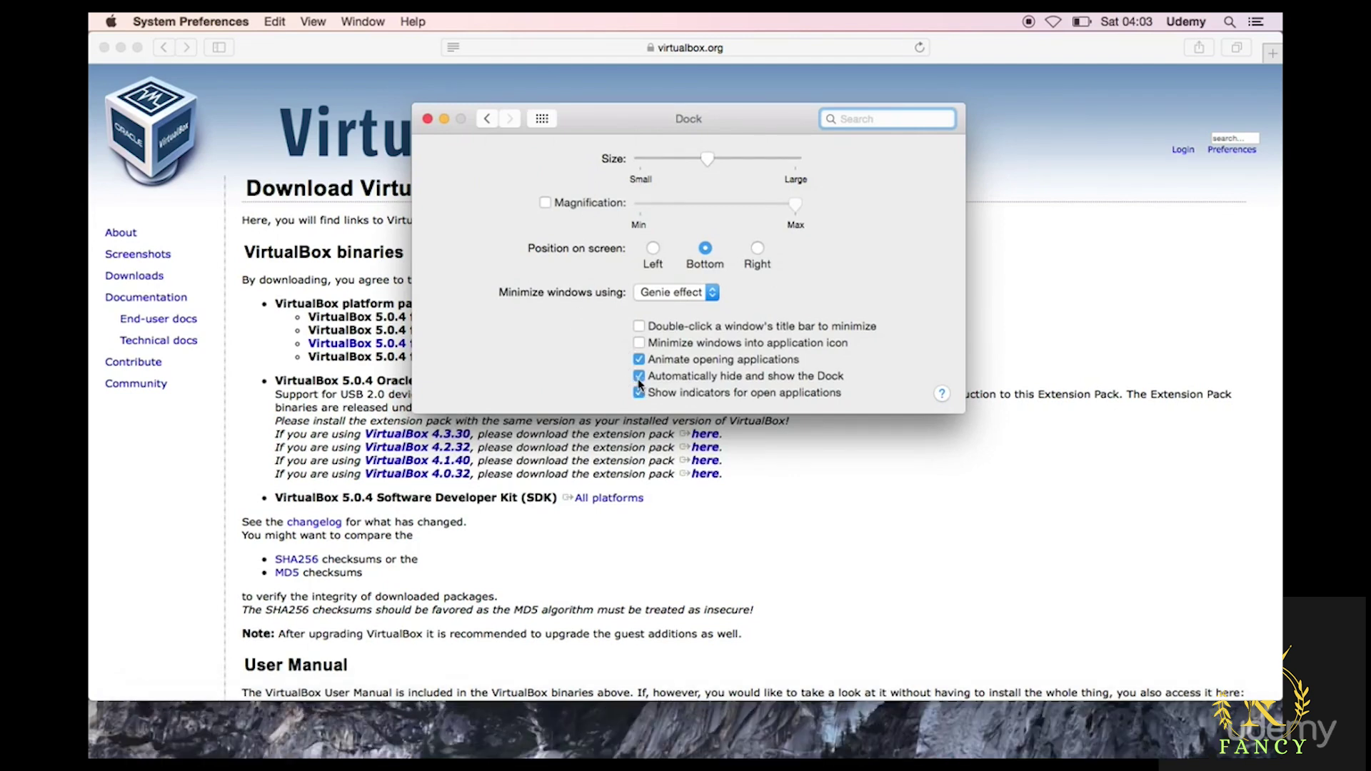
pyautogui.click(428, 120)
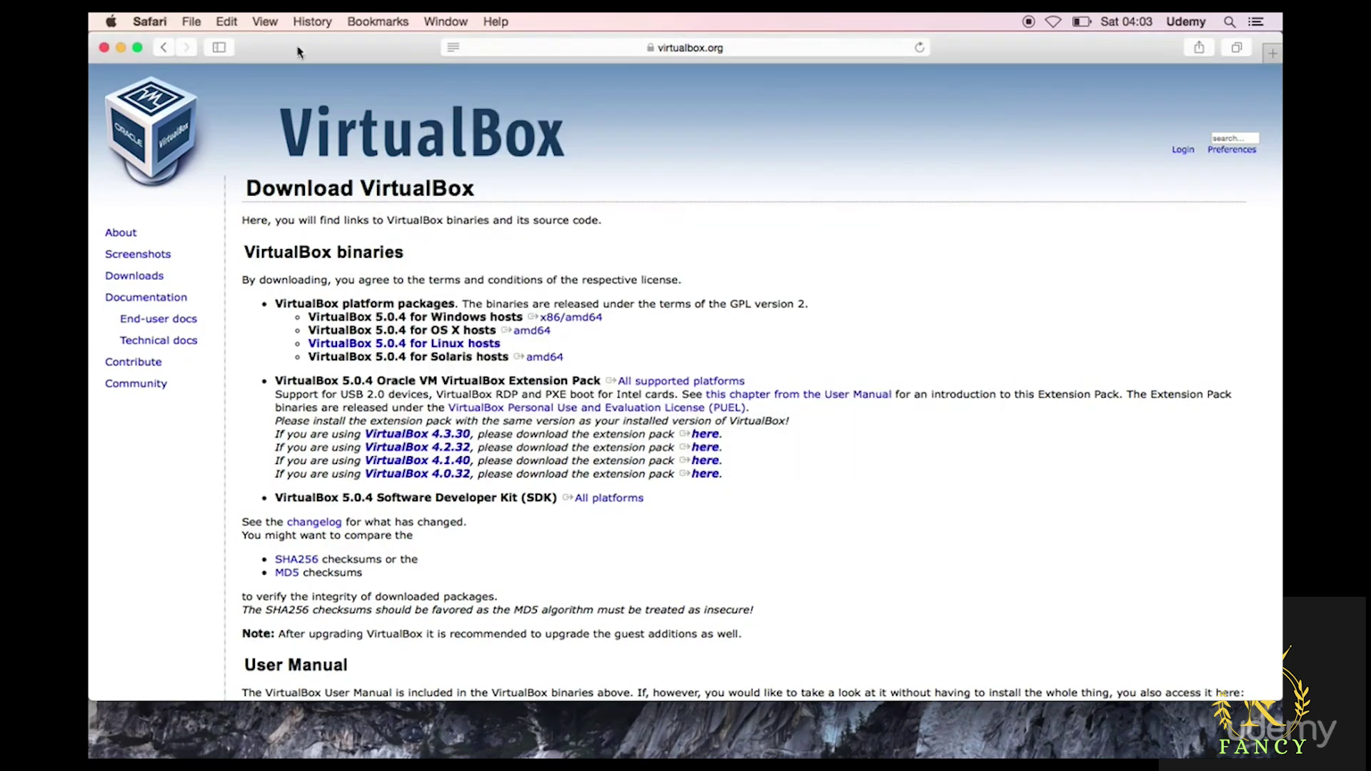
# Make the browser window with the Download VirtualBox page full screen
pyautogui.click(139, 48)
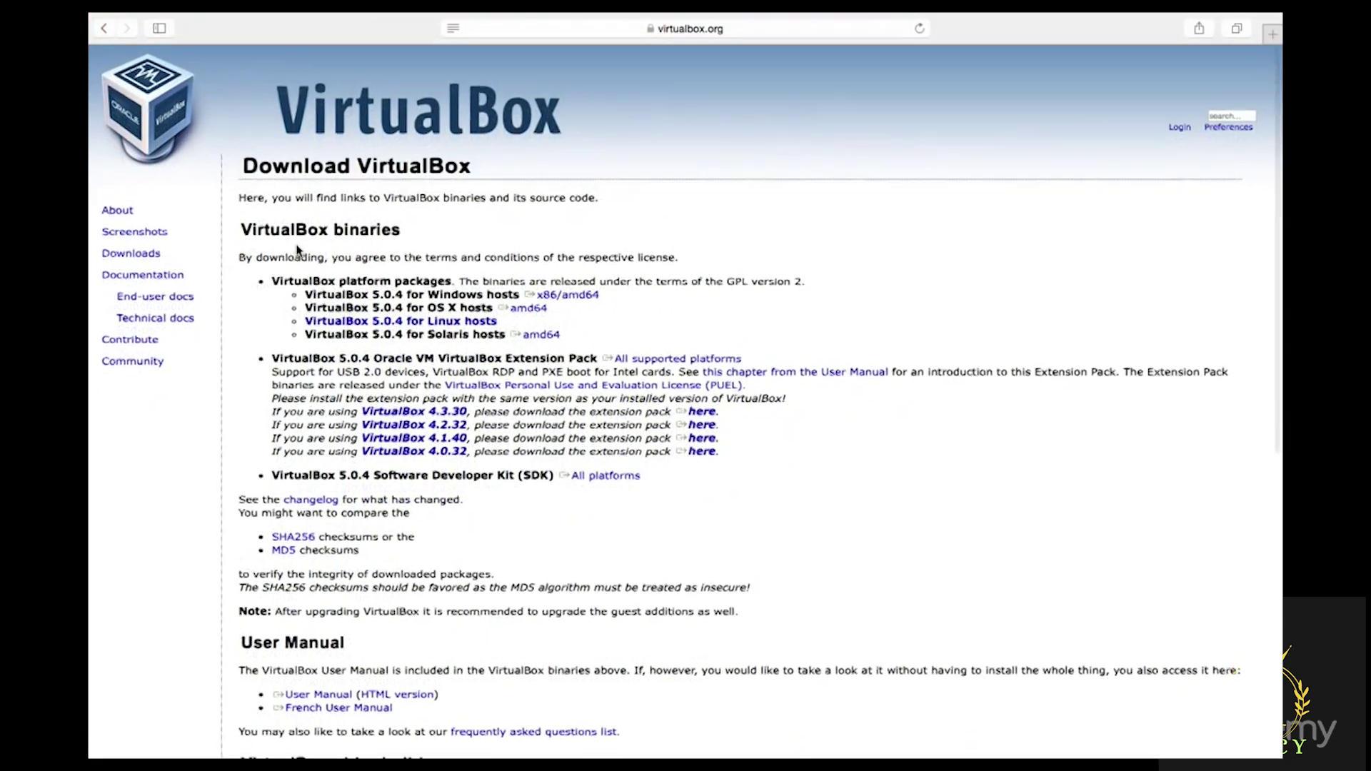
pyautogui.hotkey('ctrl', 'Left')
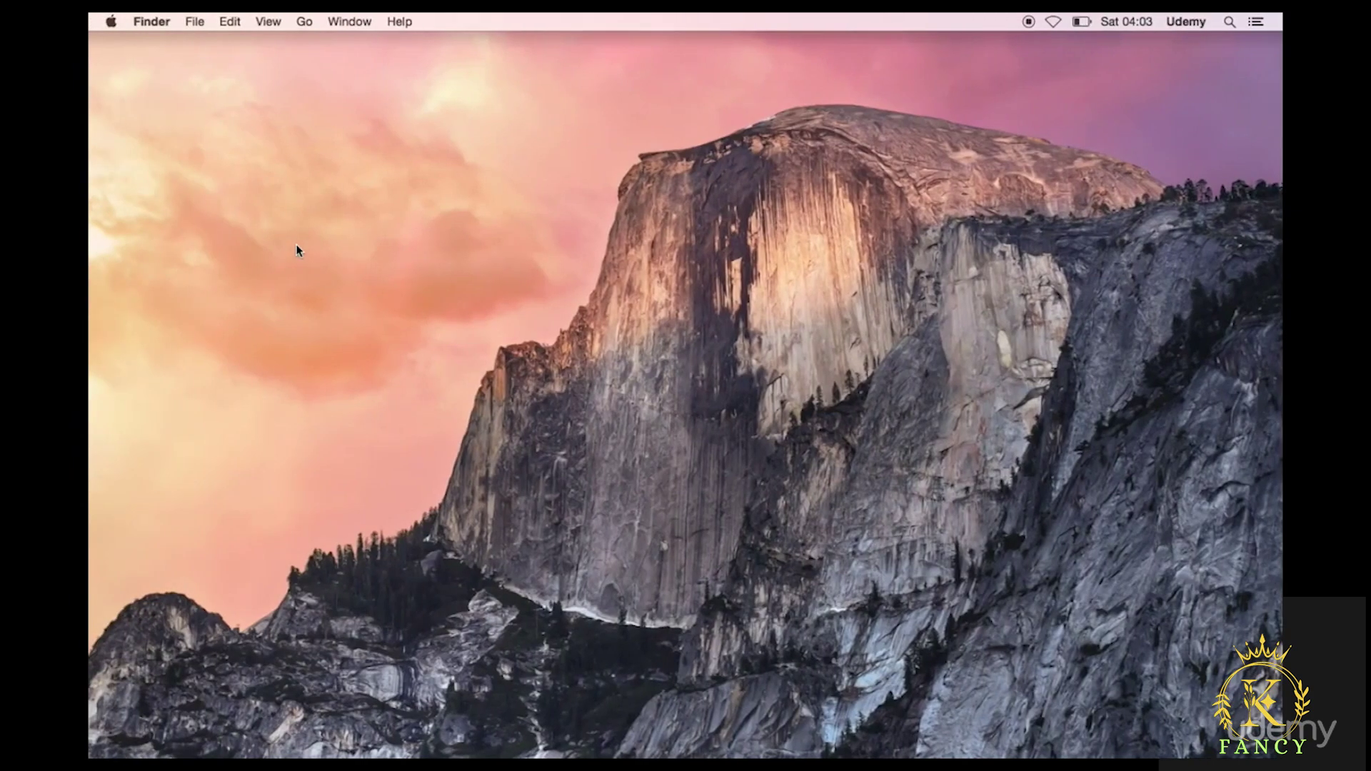
pyautogui.hotkey('ctrl', 'Right')
pyautogui.scroll(3, 430, 425)
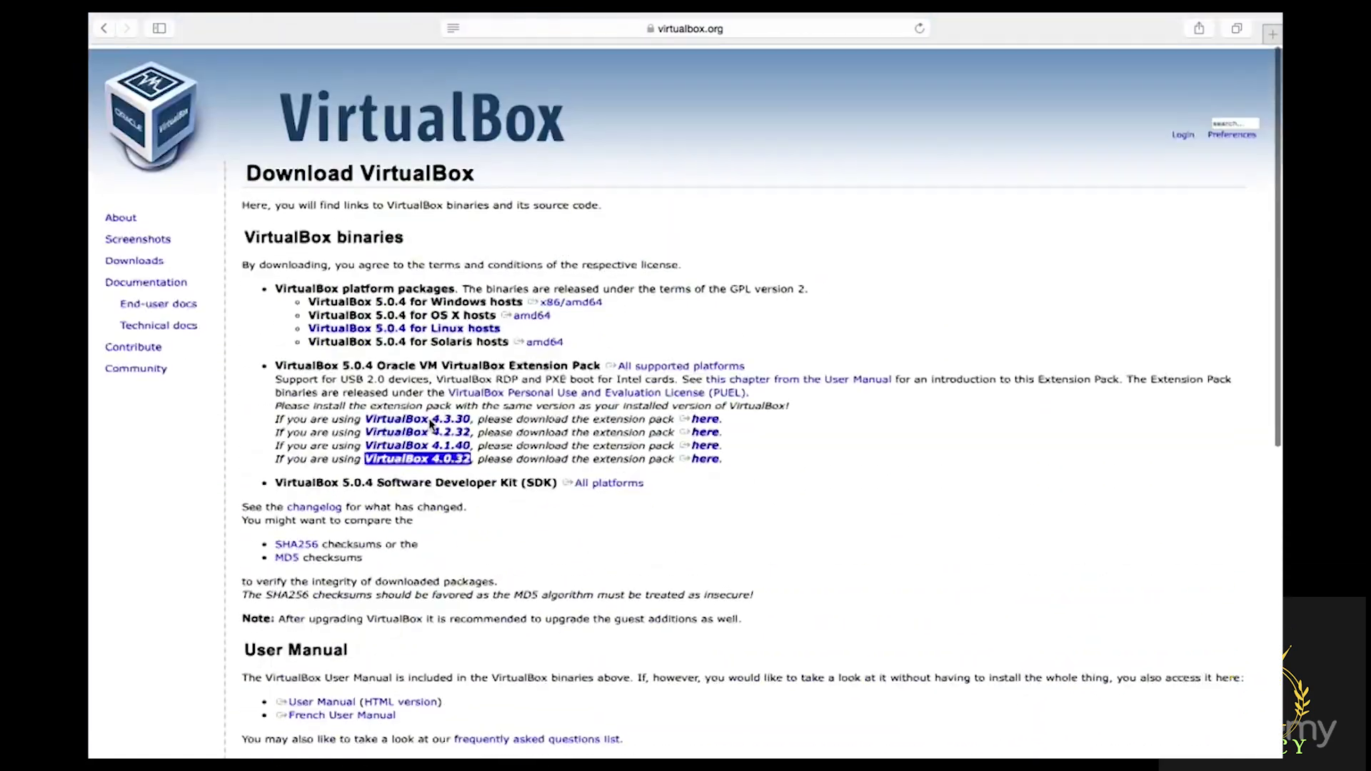
pyautogui.moveTo(429, 429); pyautogui.dragTo(431, 427)
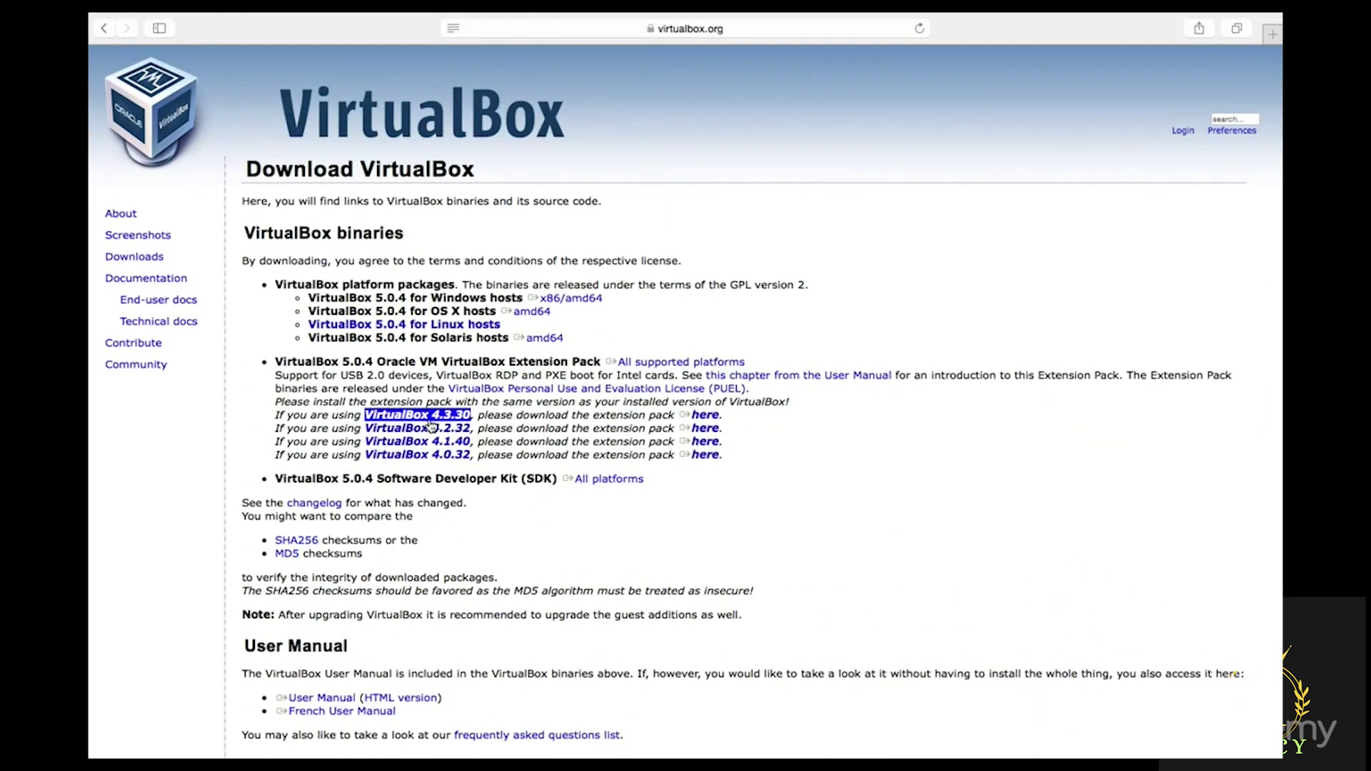
pyautogui.click(510, 412)
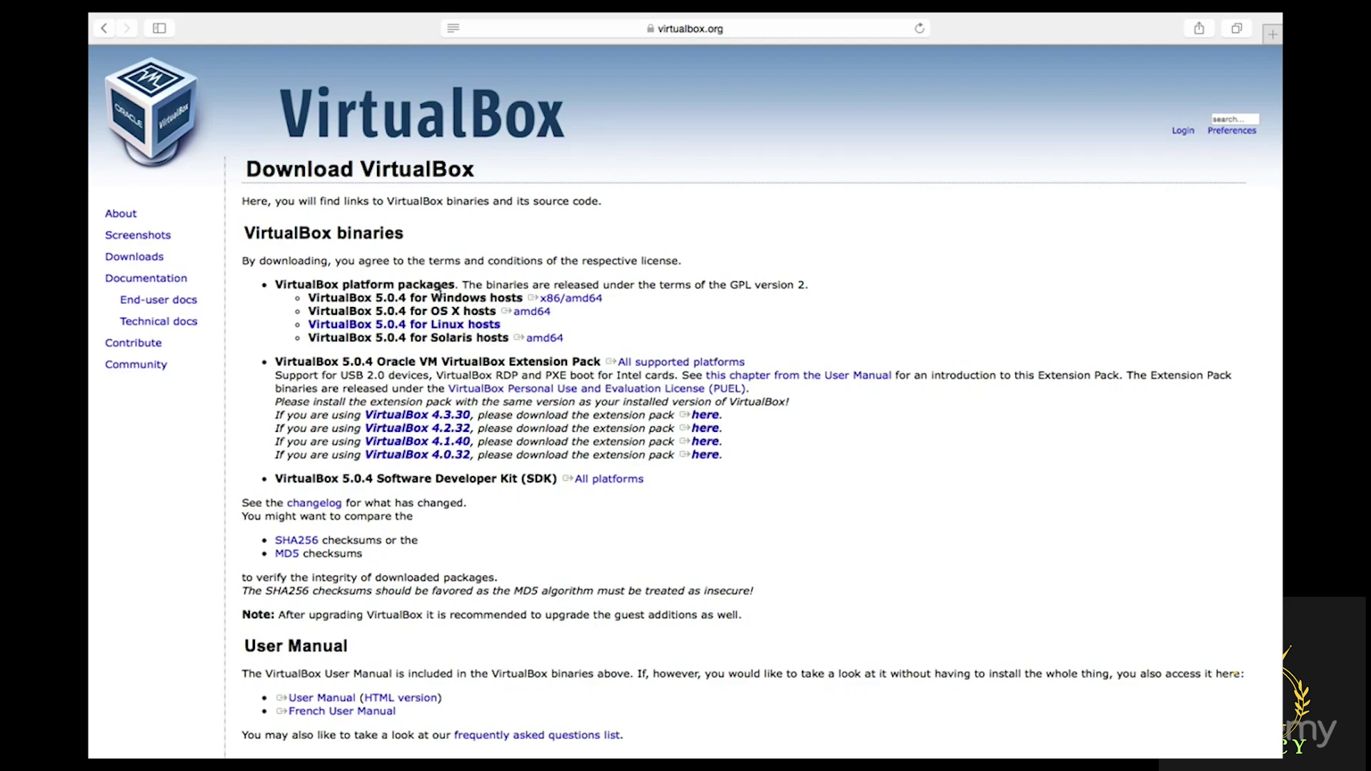
# Download VirtualBox 5.0.4 for OS X hosts and open the downloaded VirtualBox-5.0.4-102546-OSX.dmg
pyautogui.click(528, 313)
pyautogui.click(1237, 31)
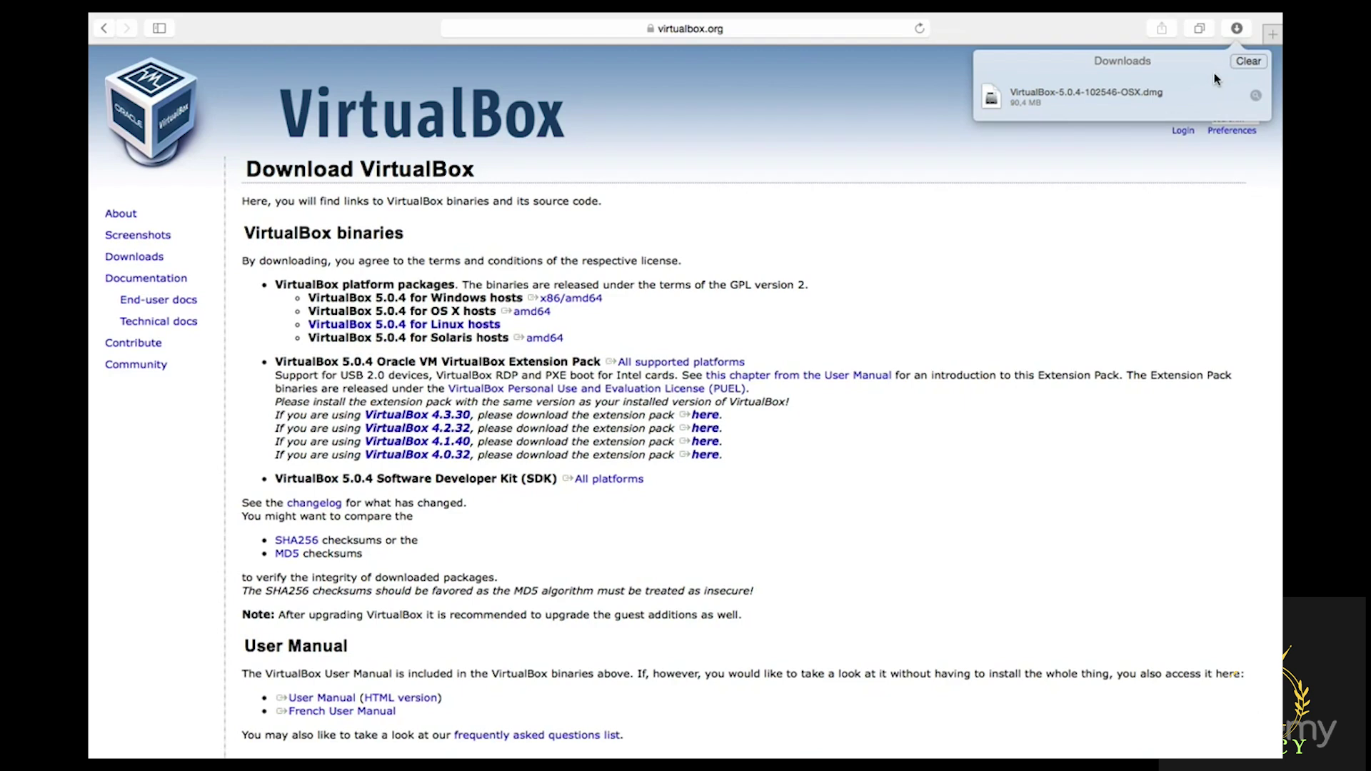
pyautogui.click(1013, 103)
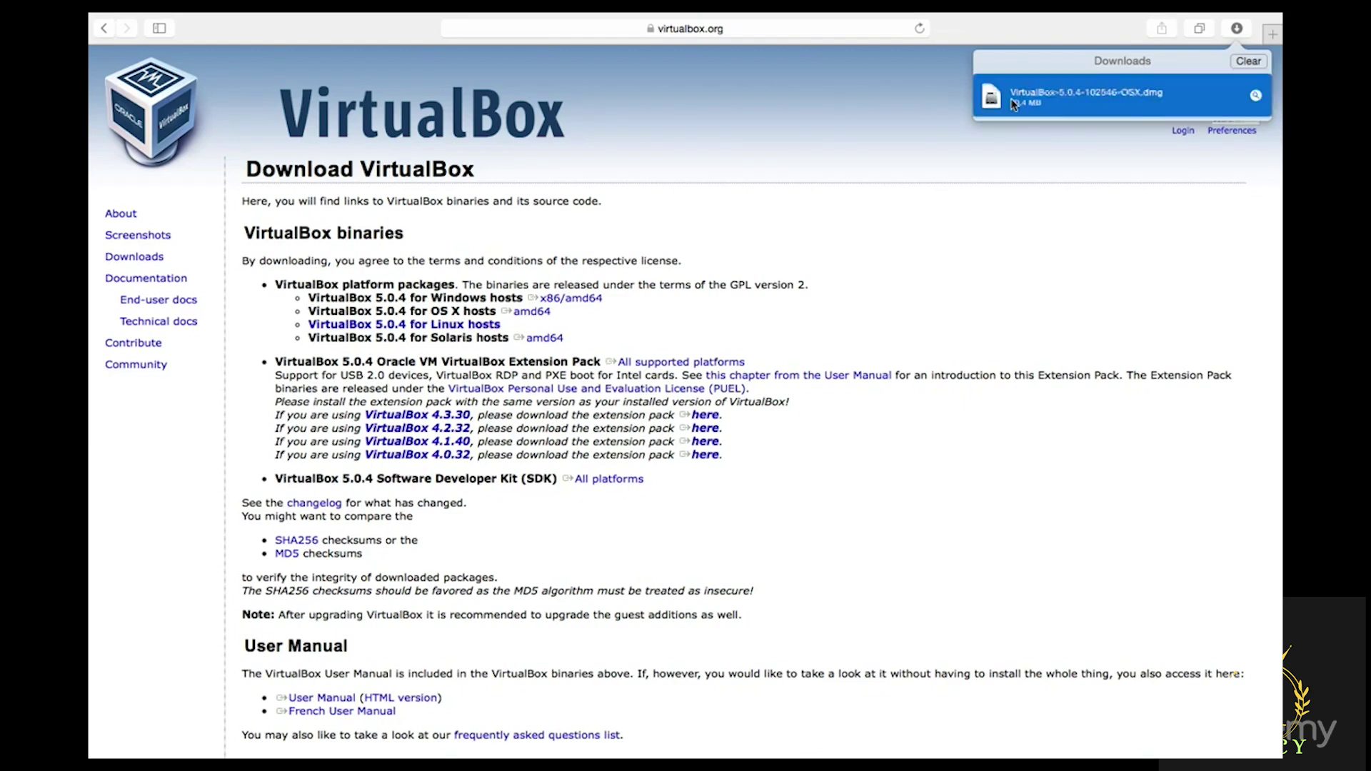
pyautogui.doubleClick(1050, 99)
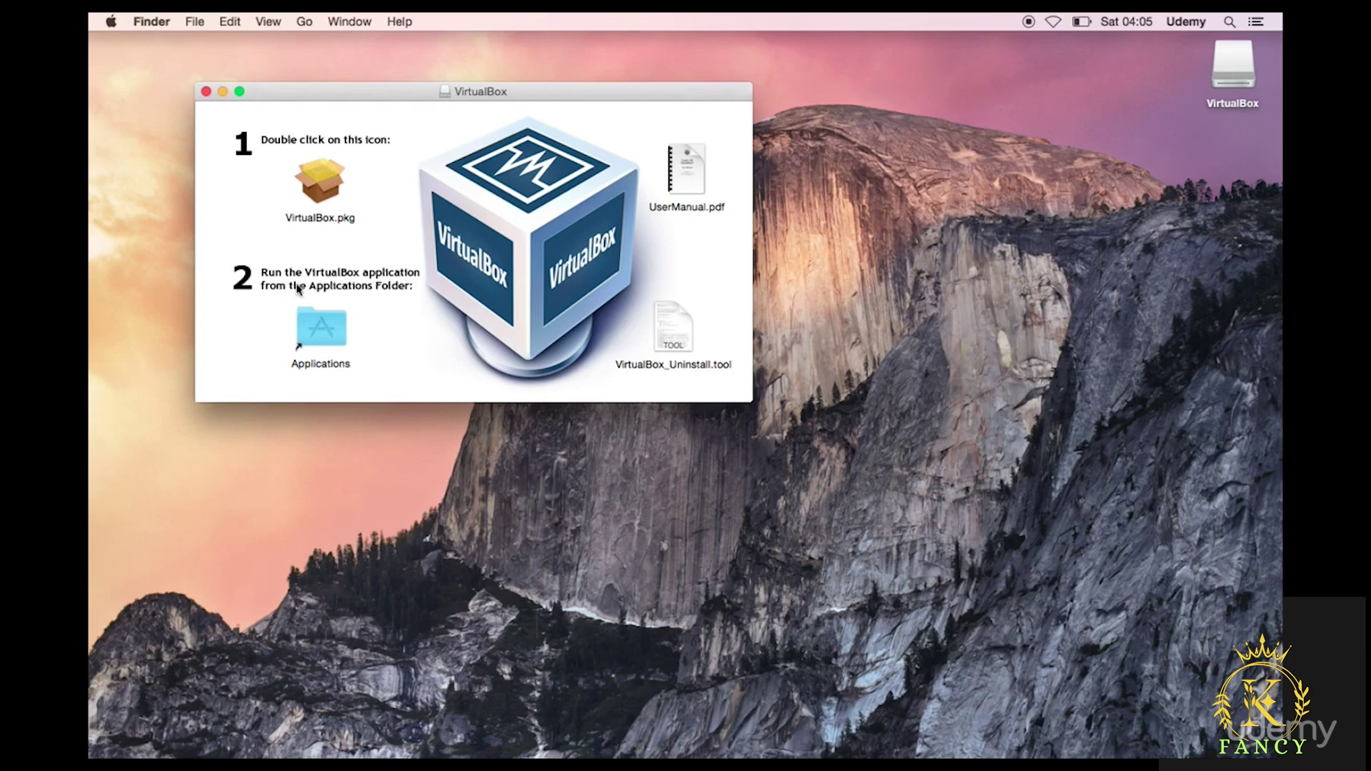
# Copy VirtualBox.pkg into the Applications folder, and locate the copy there
pyautogui.moveTo(324, 204); pyautogui.dragTo(315, 338)
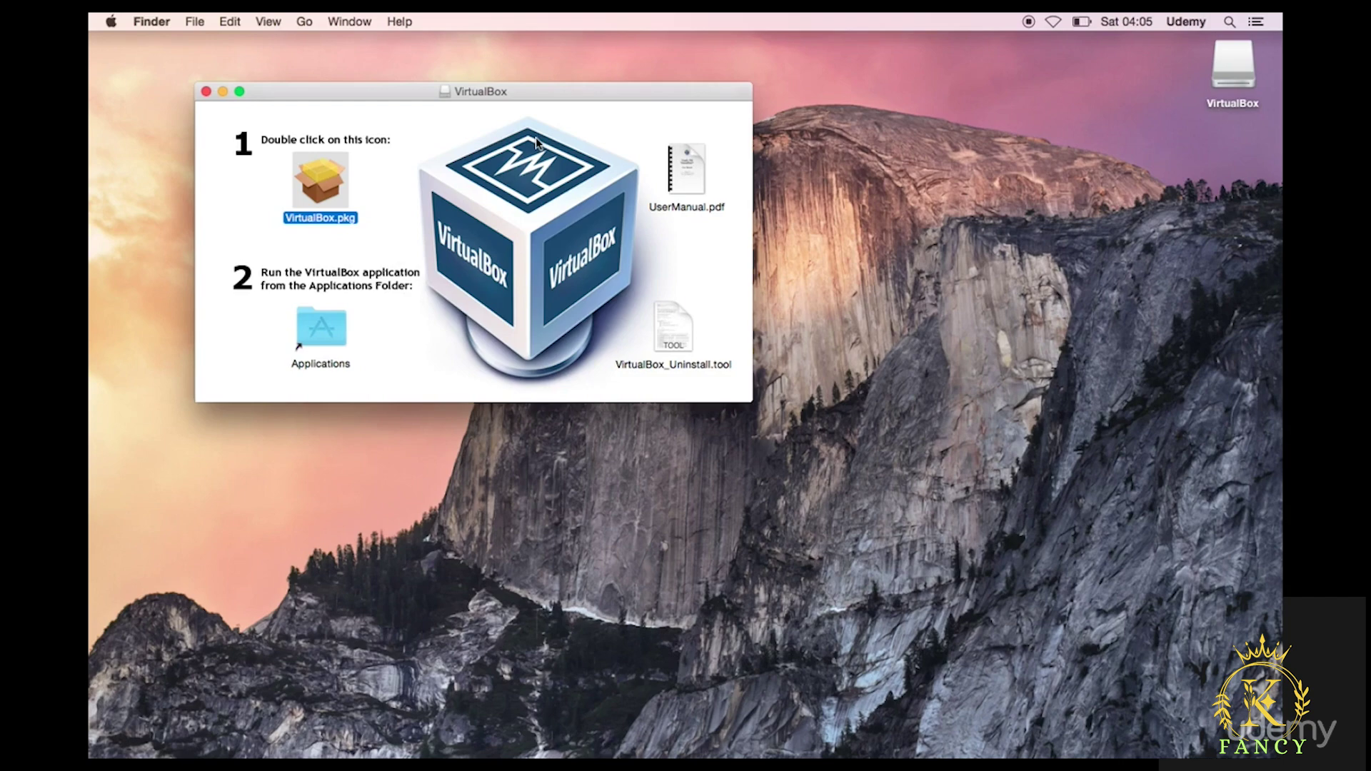
pyautogui.click(320, 332)
pyautogui.doubleClick(320, 328)
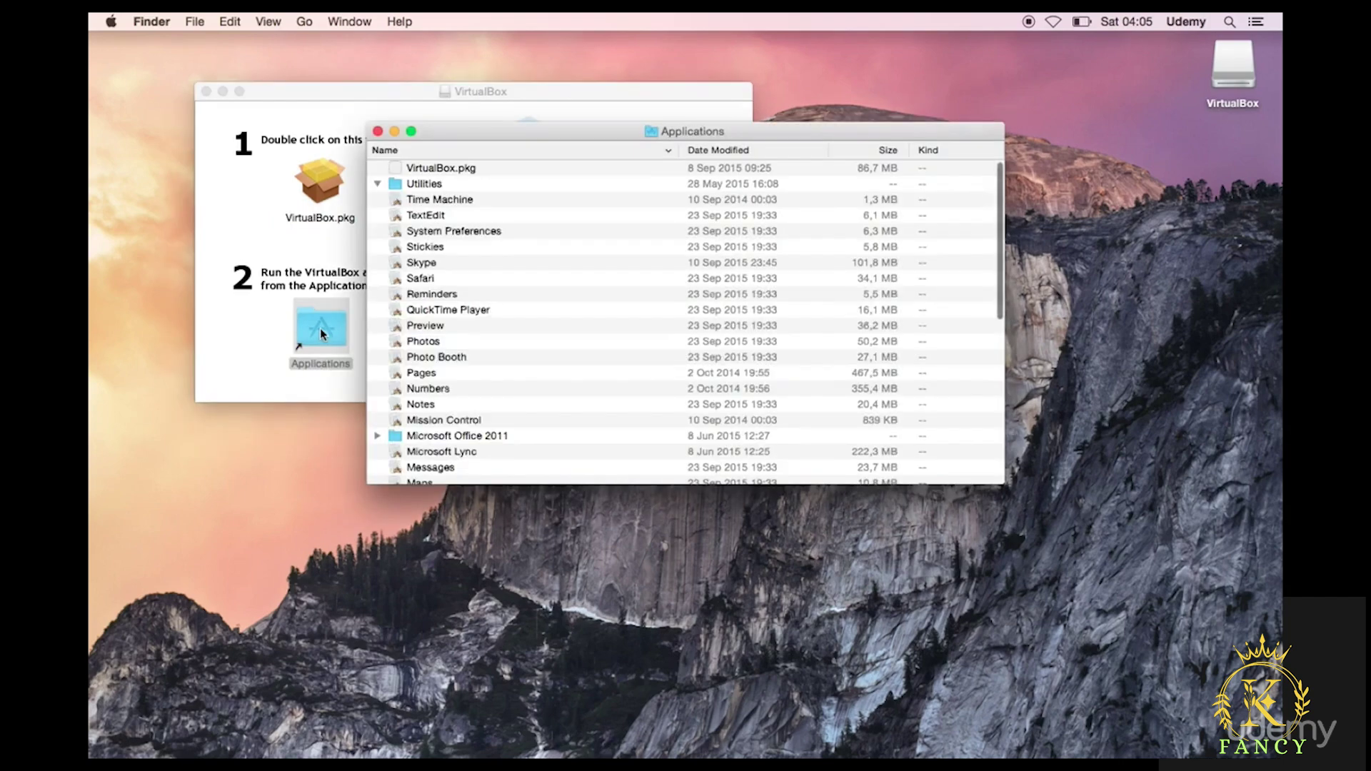
pyautogui.scroll(-10, 456, 249)
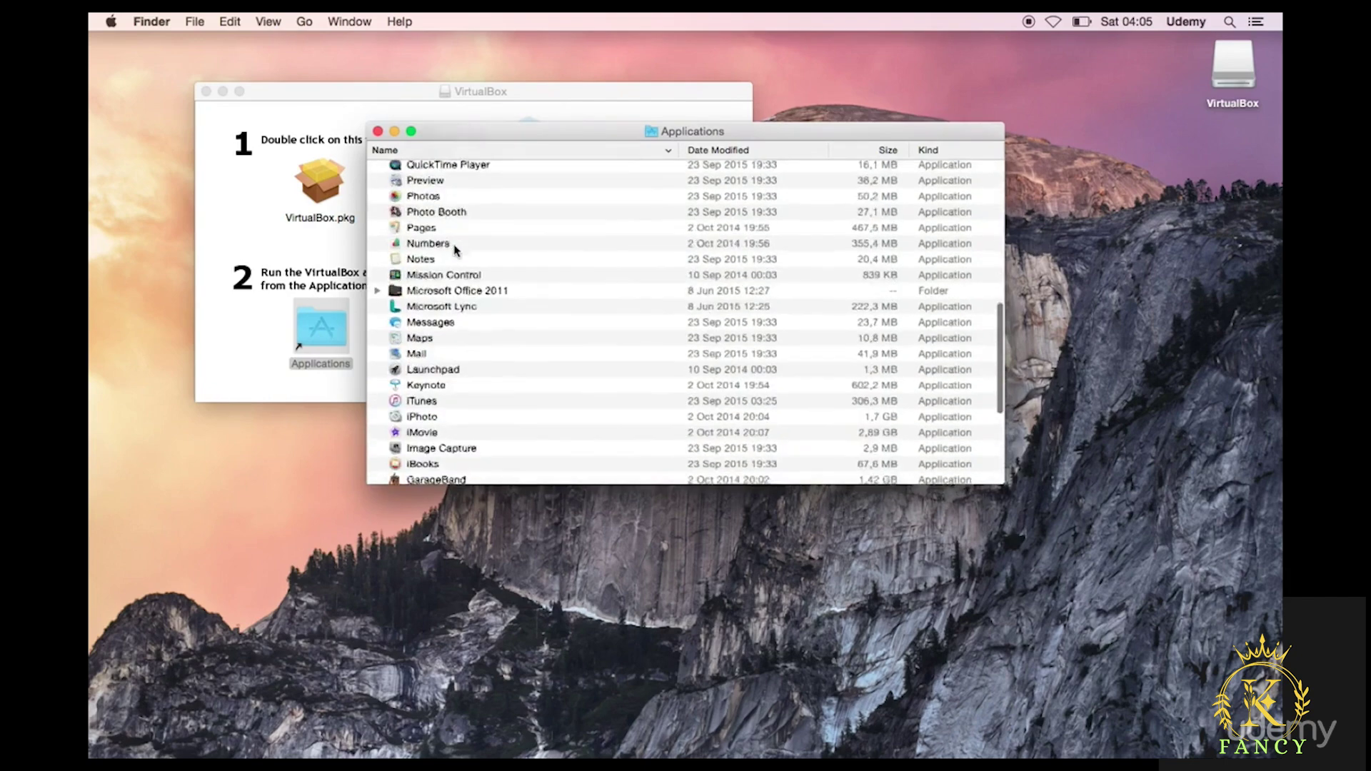
pyautogui.scroll(-3, 455, 249)
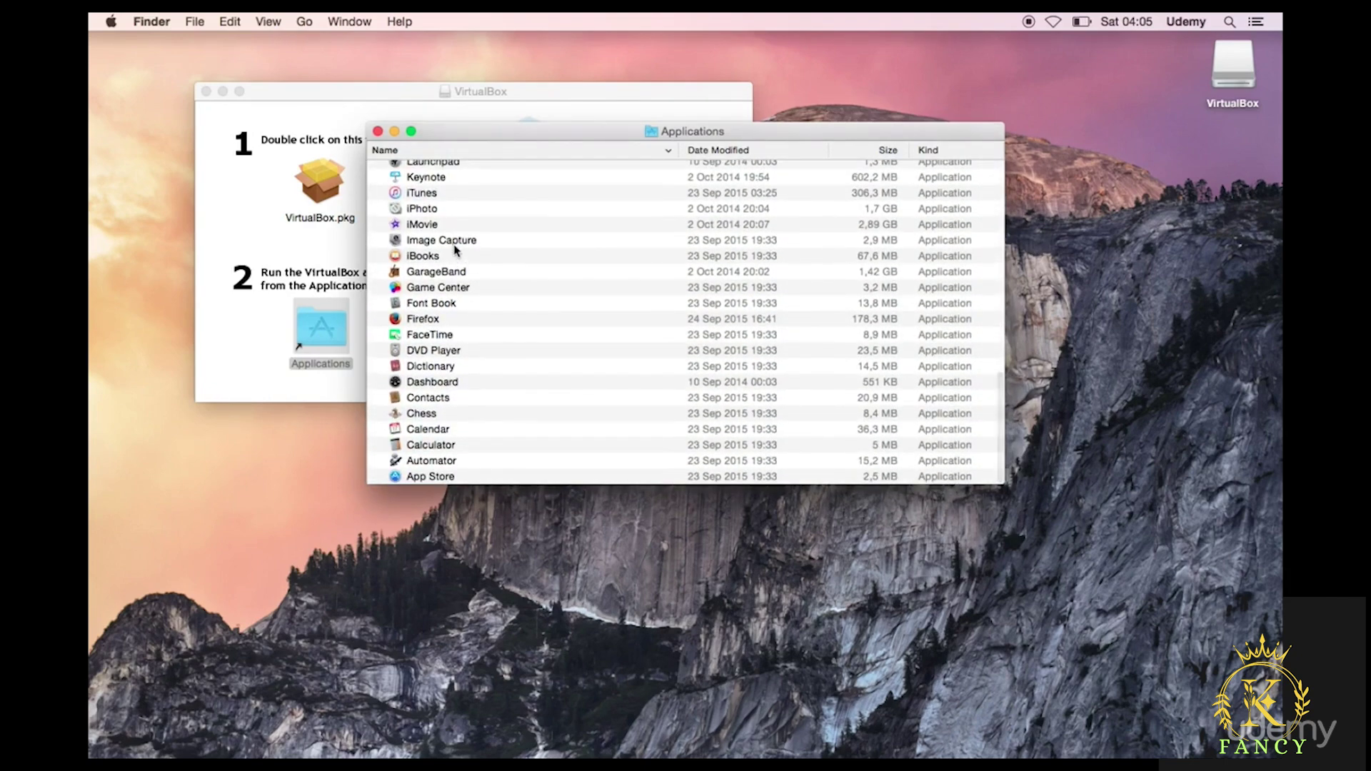
pyautogui.click(455, 244)
pyautogui.press('v')
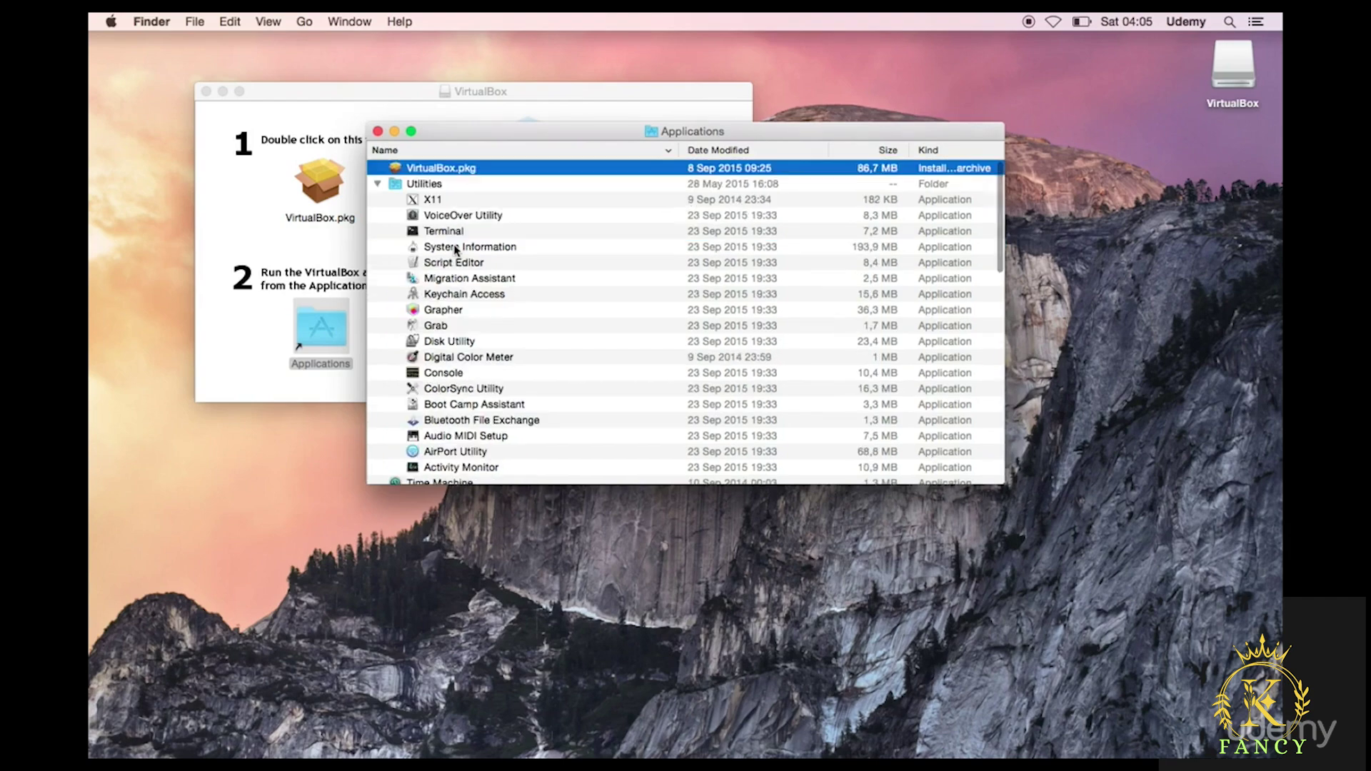
# Launch the copied VirtualBox.pkg installer, allow its compatibility check, and proceed past the introduction
pyautogui.doubleClick(441, 169)
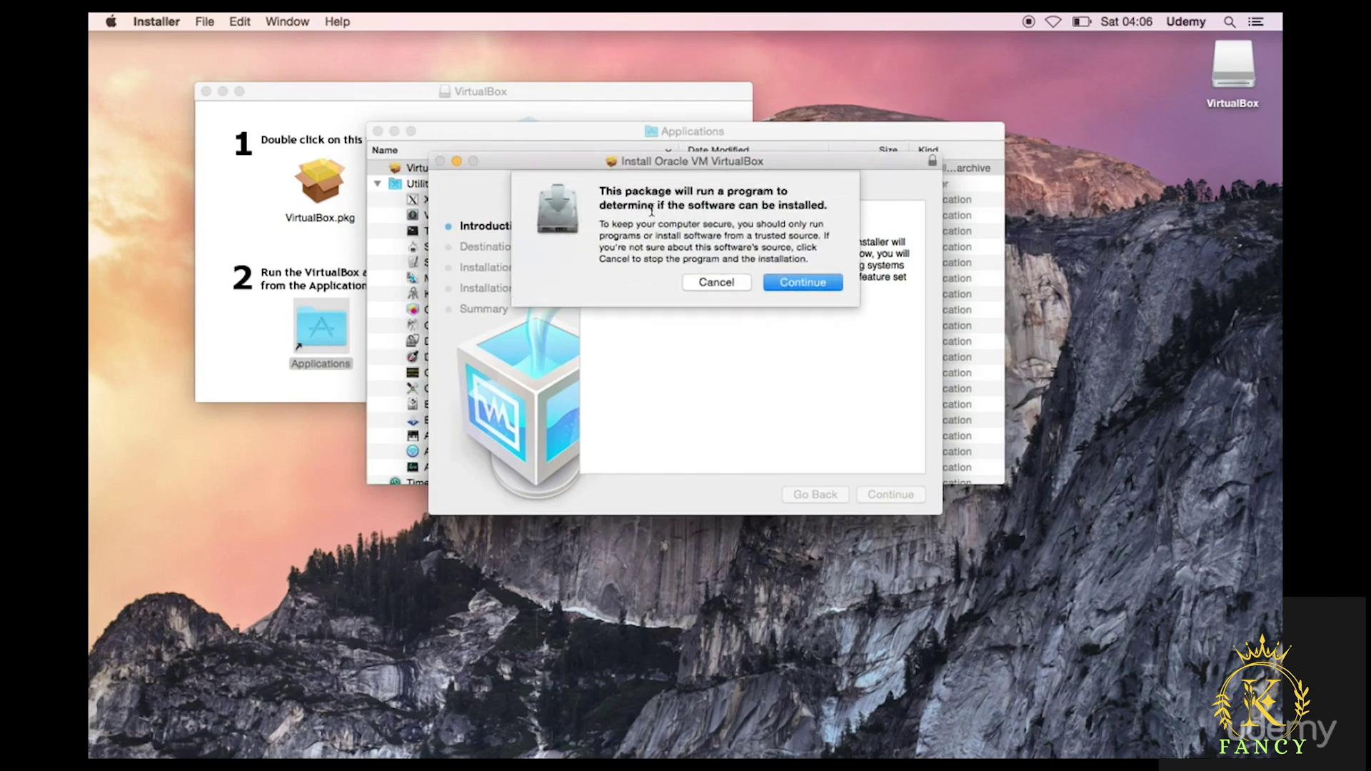
pyautogui.click(791, 285)
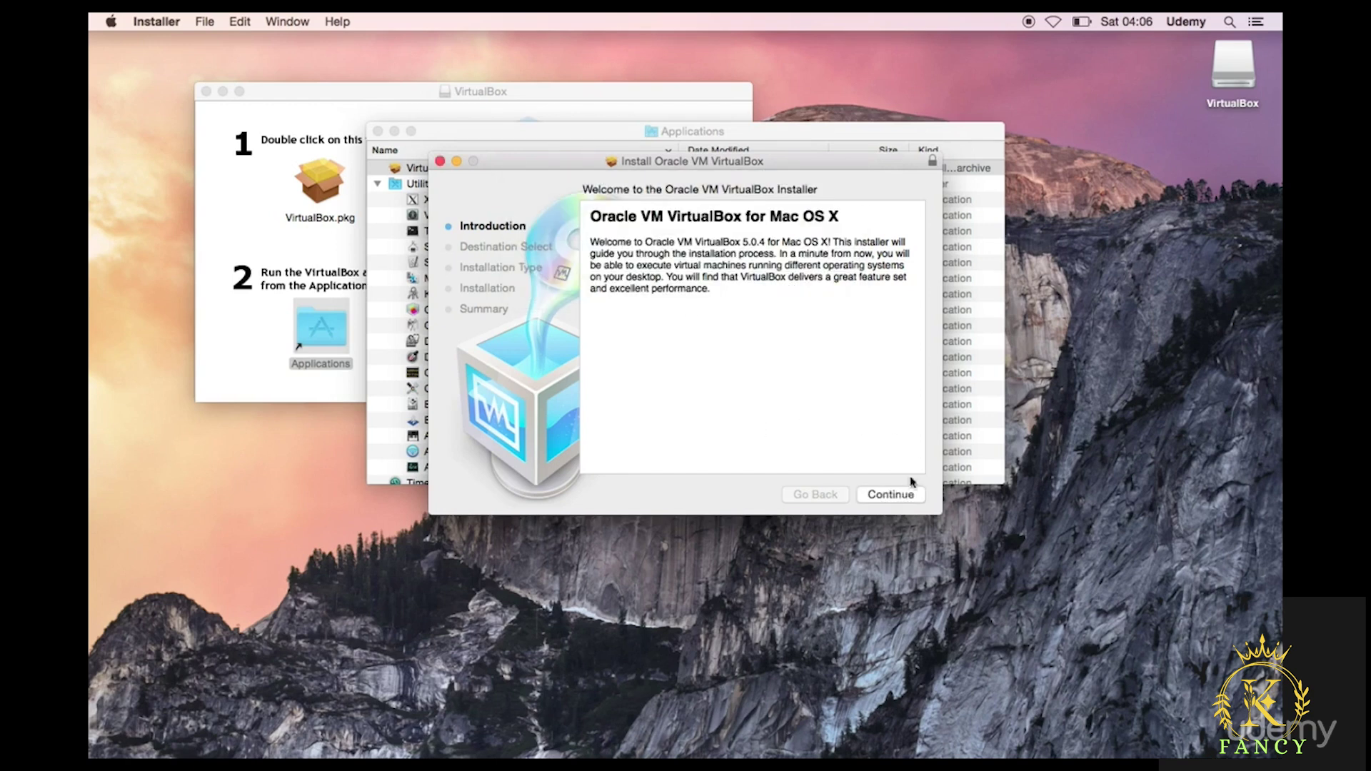
pyautogui.click(897, 498)
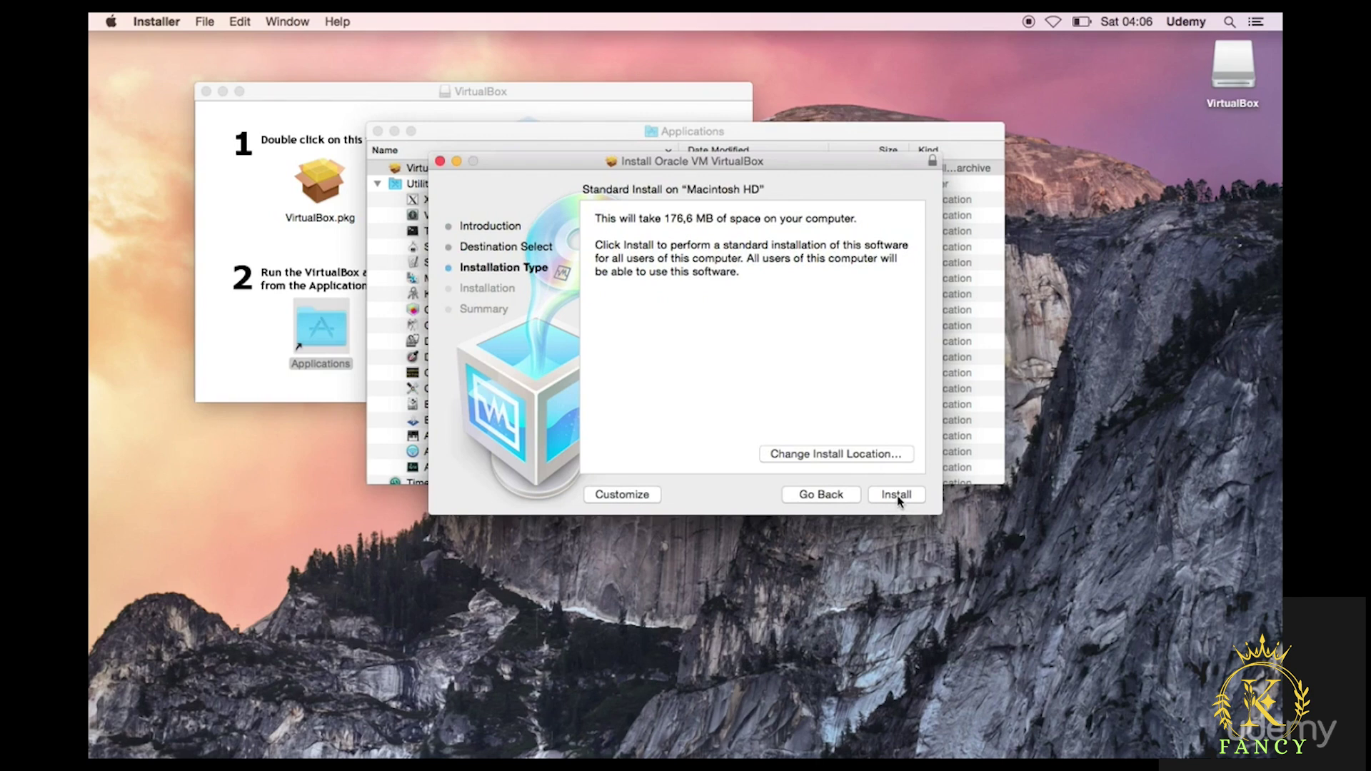
# Return to the install location choice and select installation for all users of this computer
pyautogui.click(843, 454)
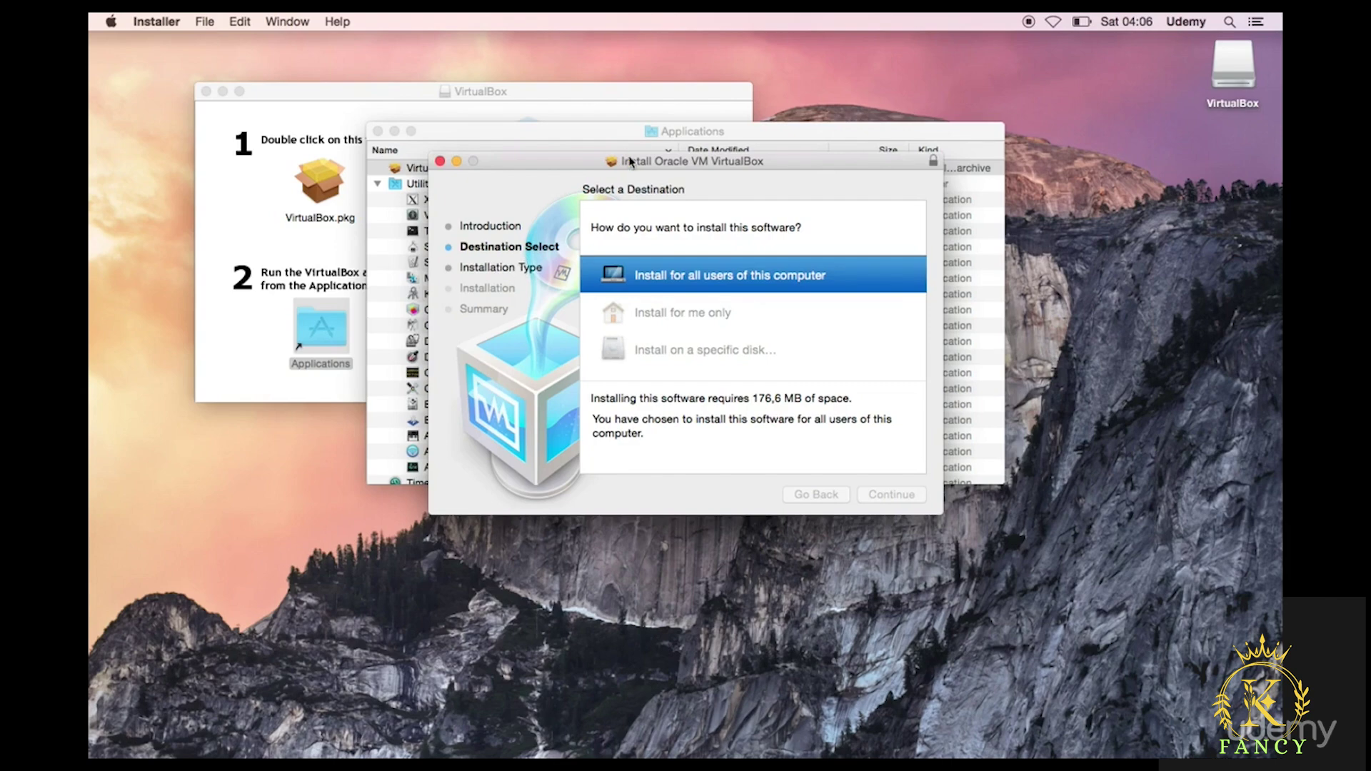
pyautogui.moveTo(630, 160); pyautogui.dragTo(650, 180)
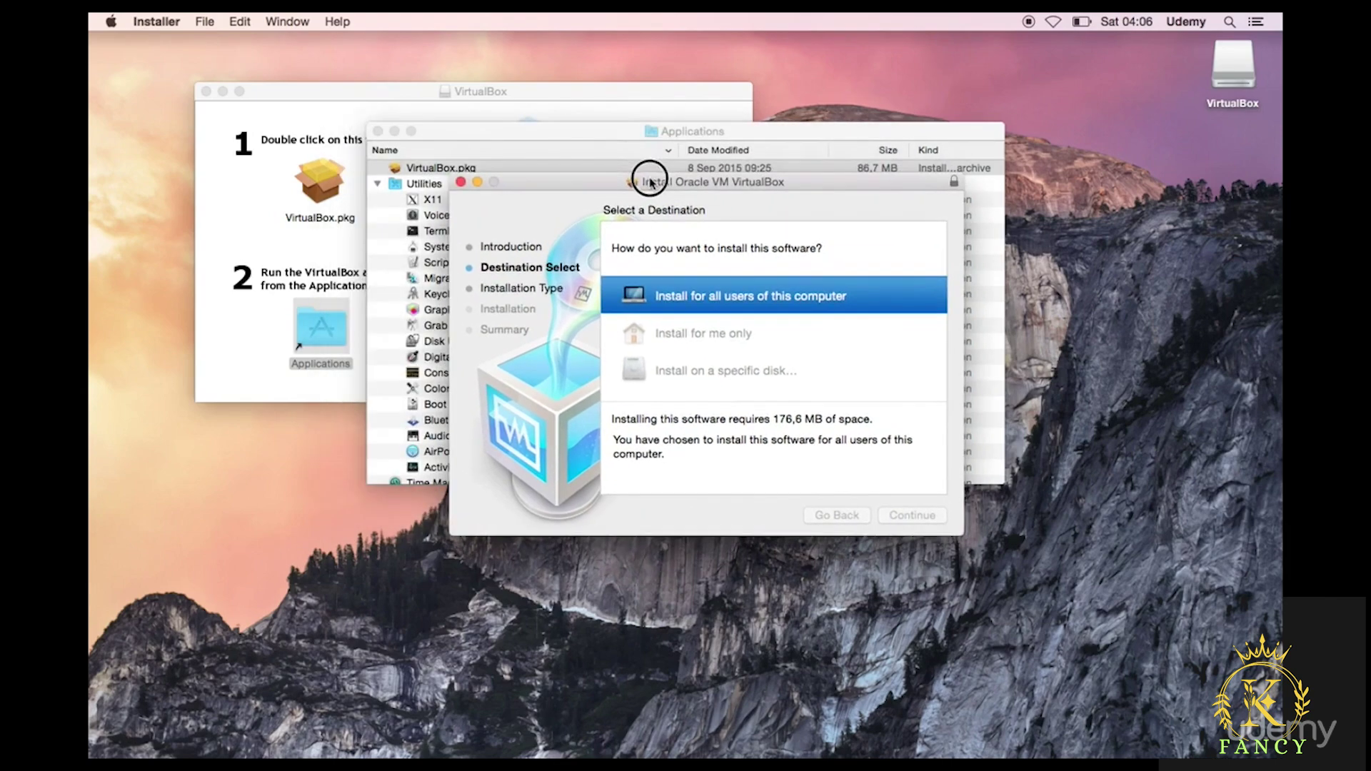
pyautogui.click(651, 290)
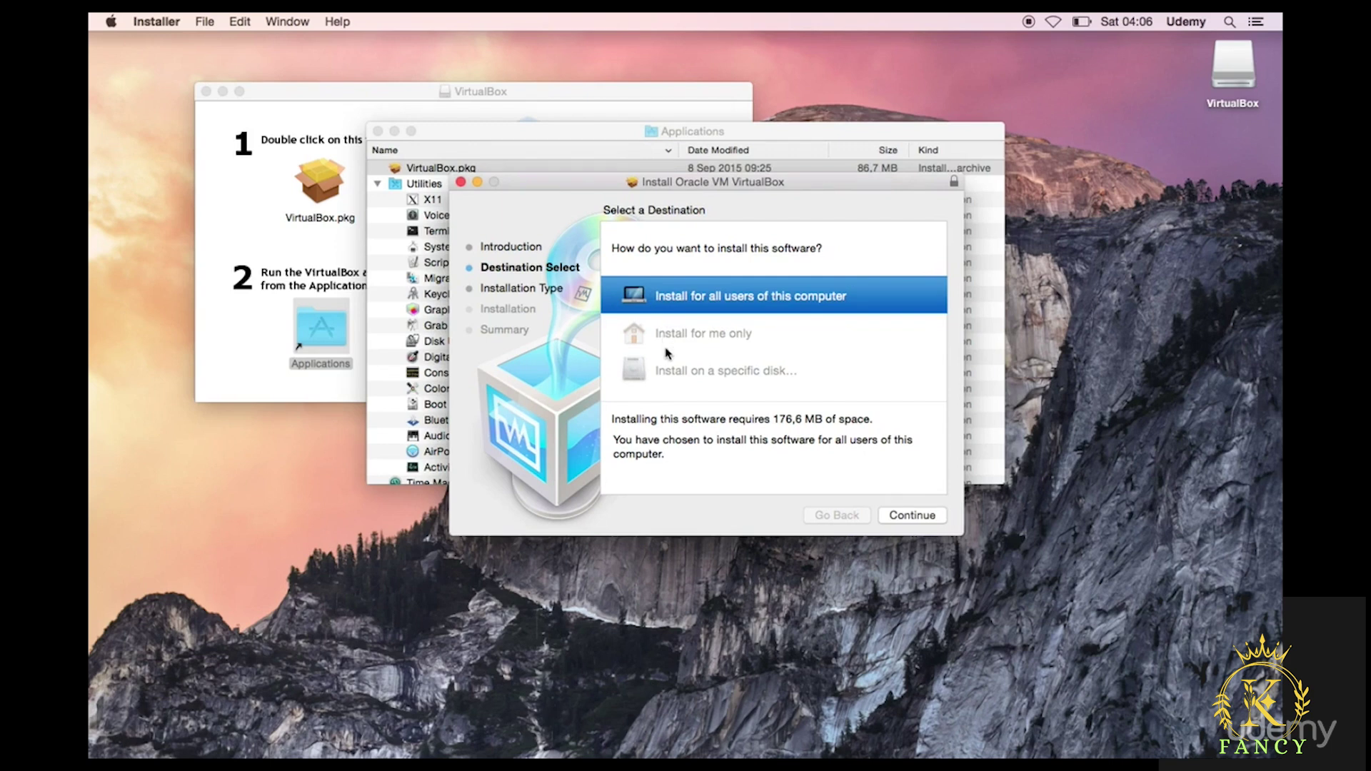
# Check the installer's signing certificate, and proceed from the destination choice to the installation type
pyautogui.click(954, 185)
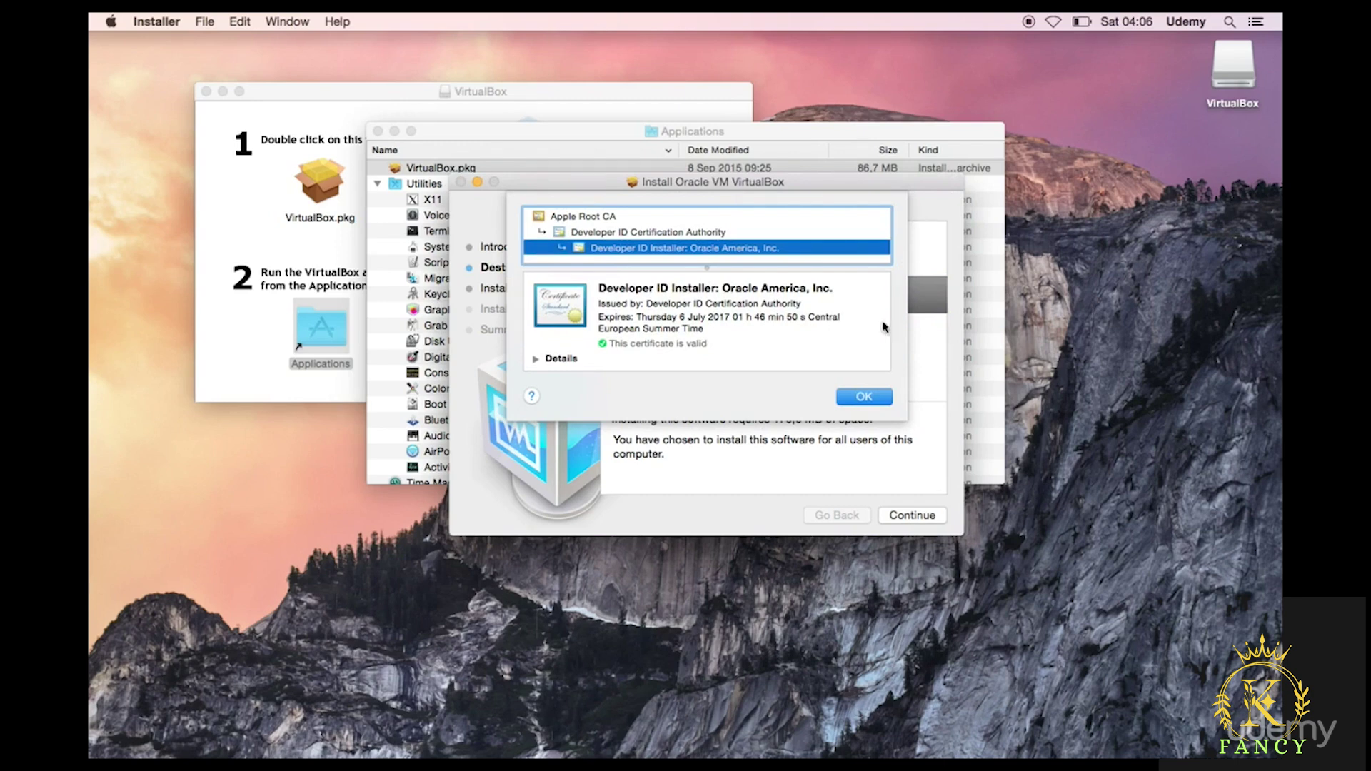
pyautogui.click(867, 401)
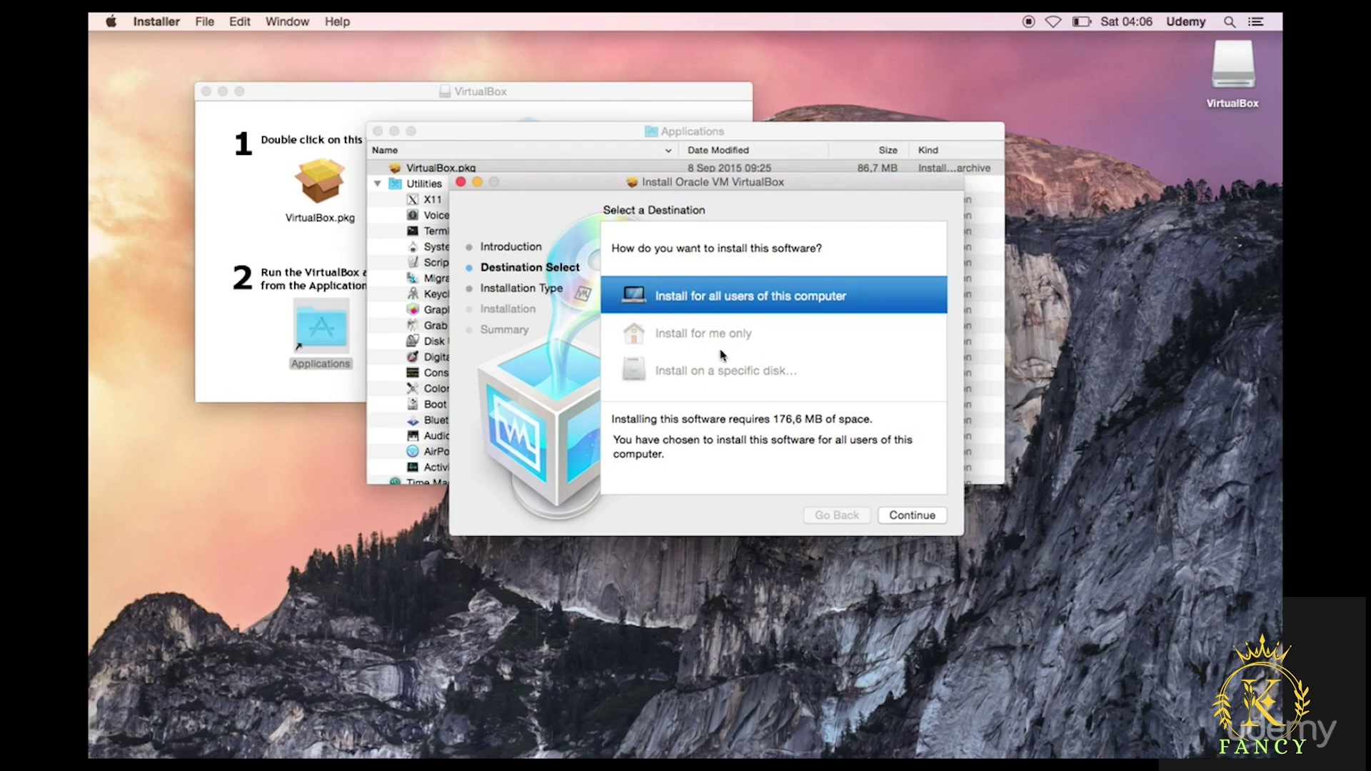
pyautogui.click(910, 515)
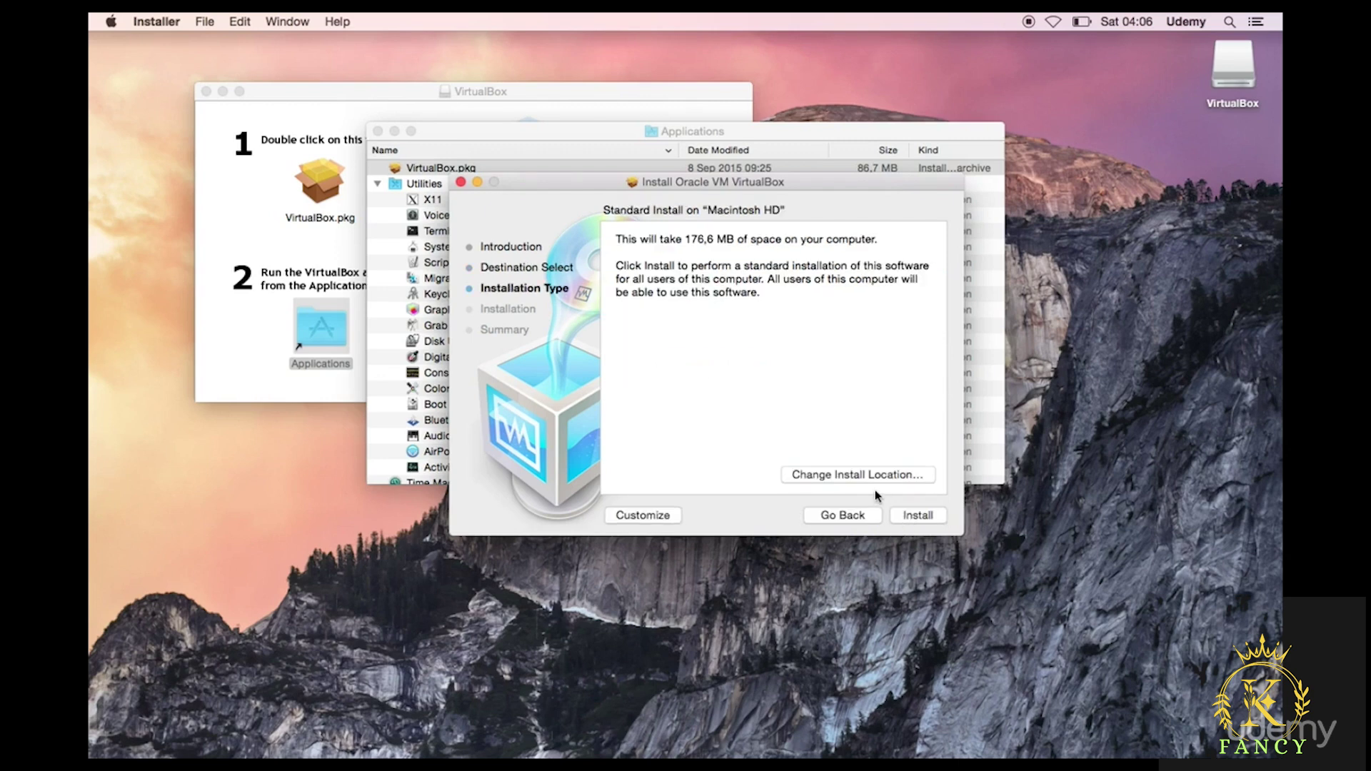
# Review the packages in the custom installation, widening the package name column to read them in full, and return to the standard install
pyautogui.click(662, 515)
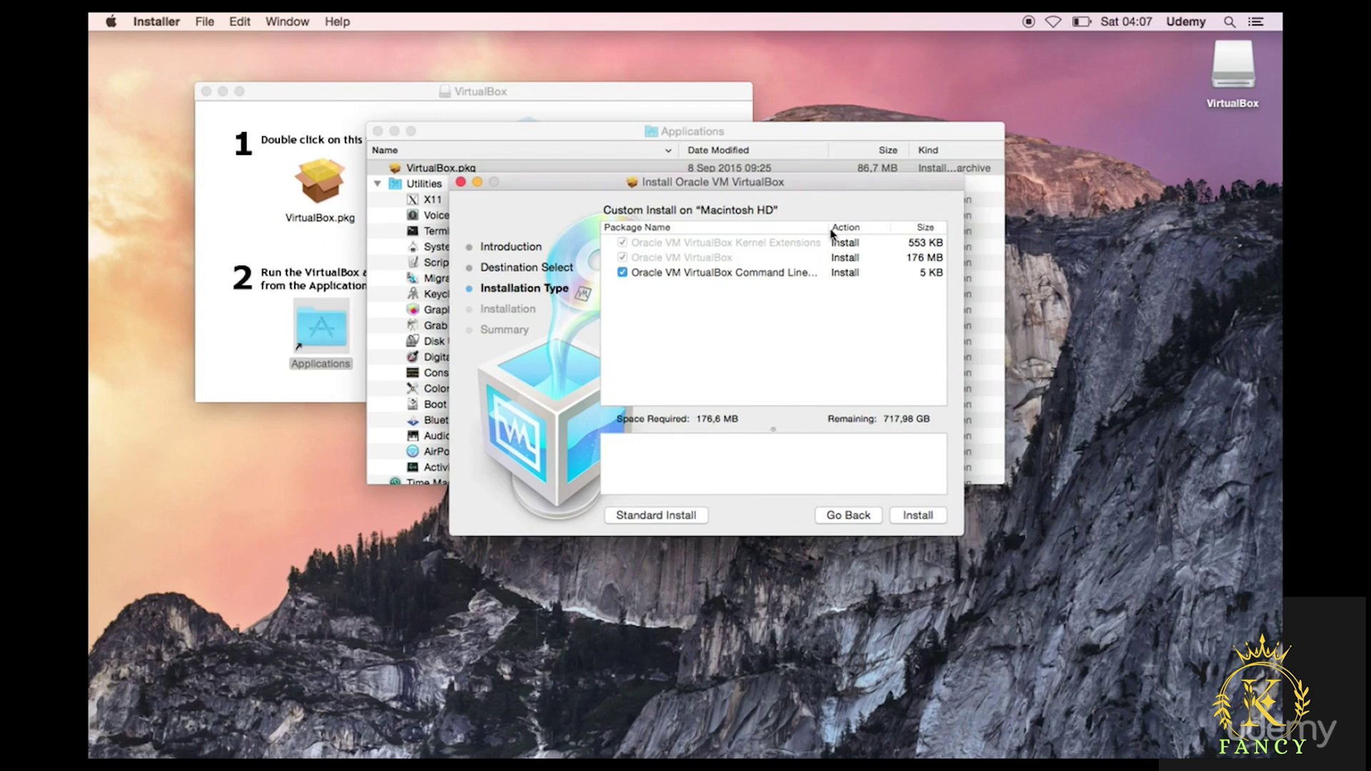
pyautogui.moveTo(828, 227); pyautogui.dragTo(867, 250)
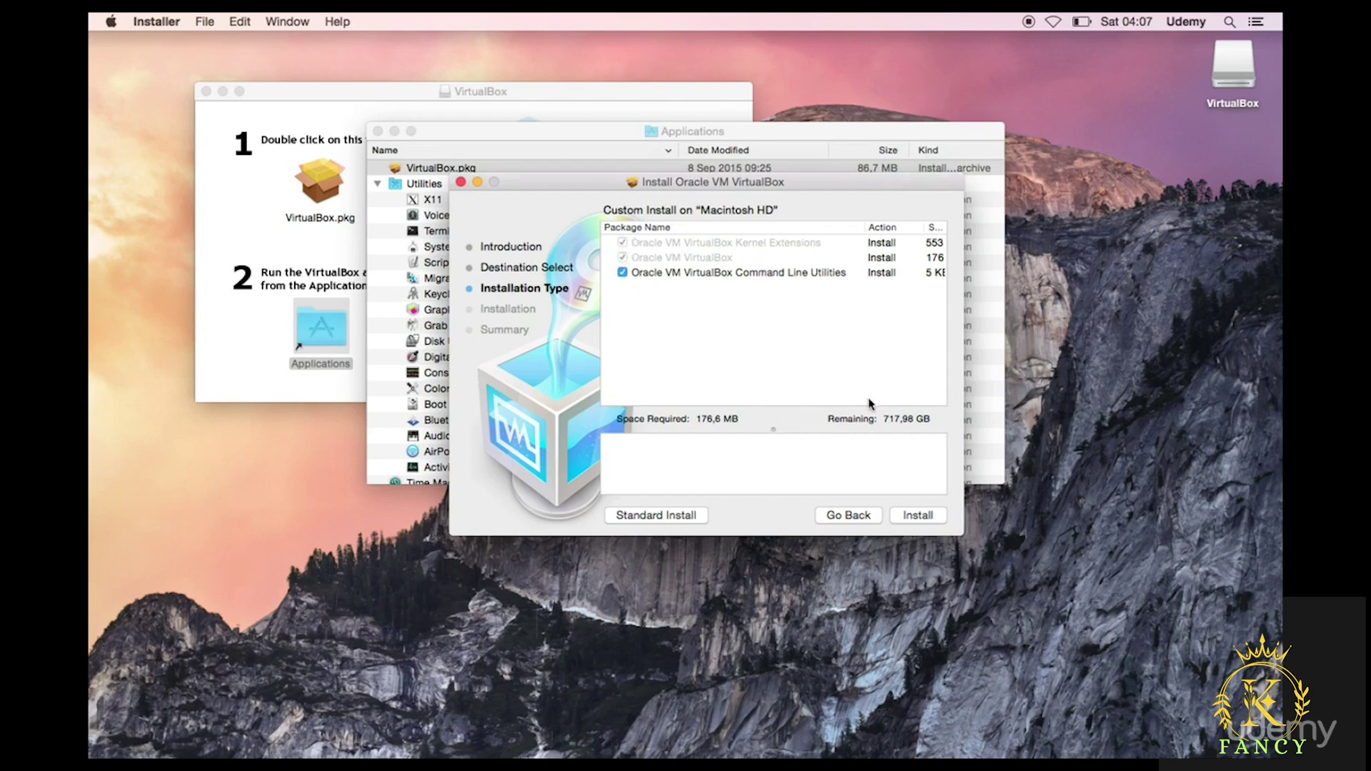
pyautogui.click(847, 515)
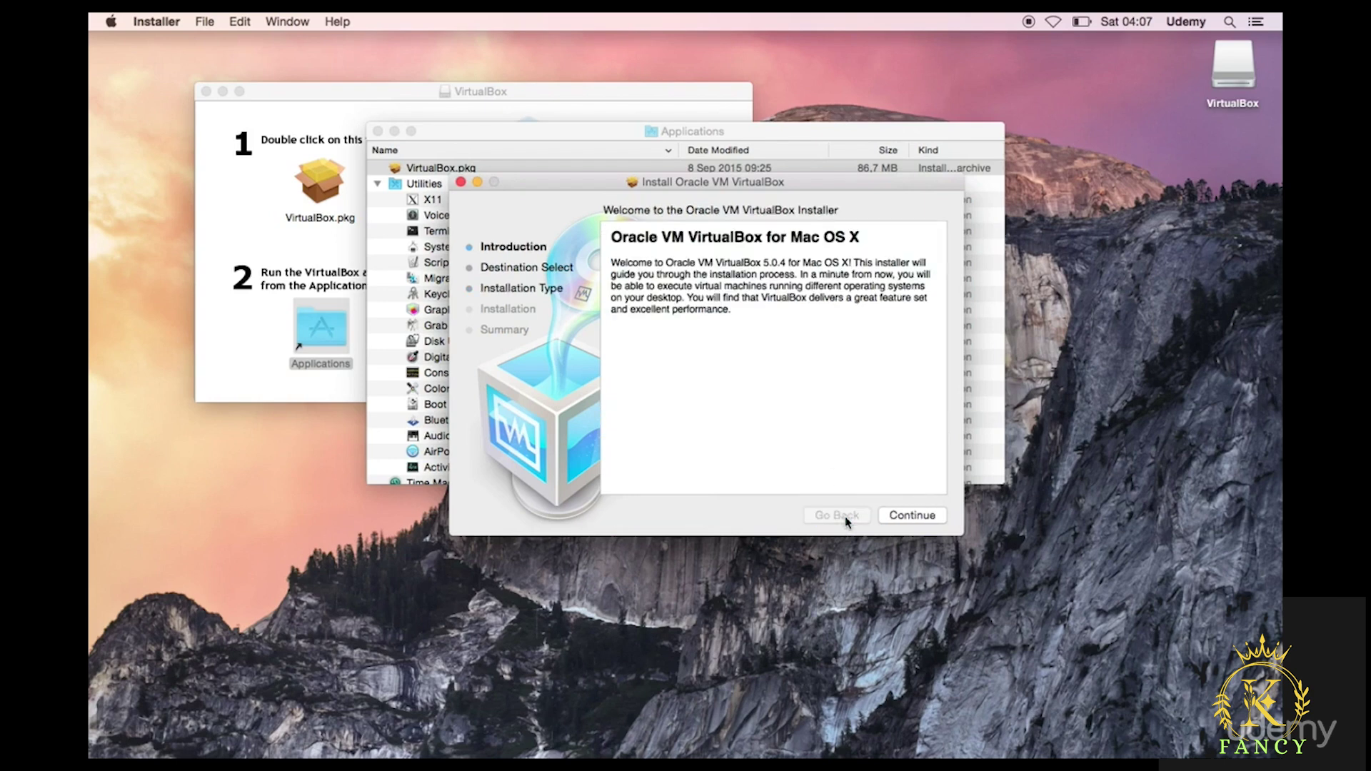
pyautogui.click(923, 518)
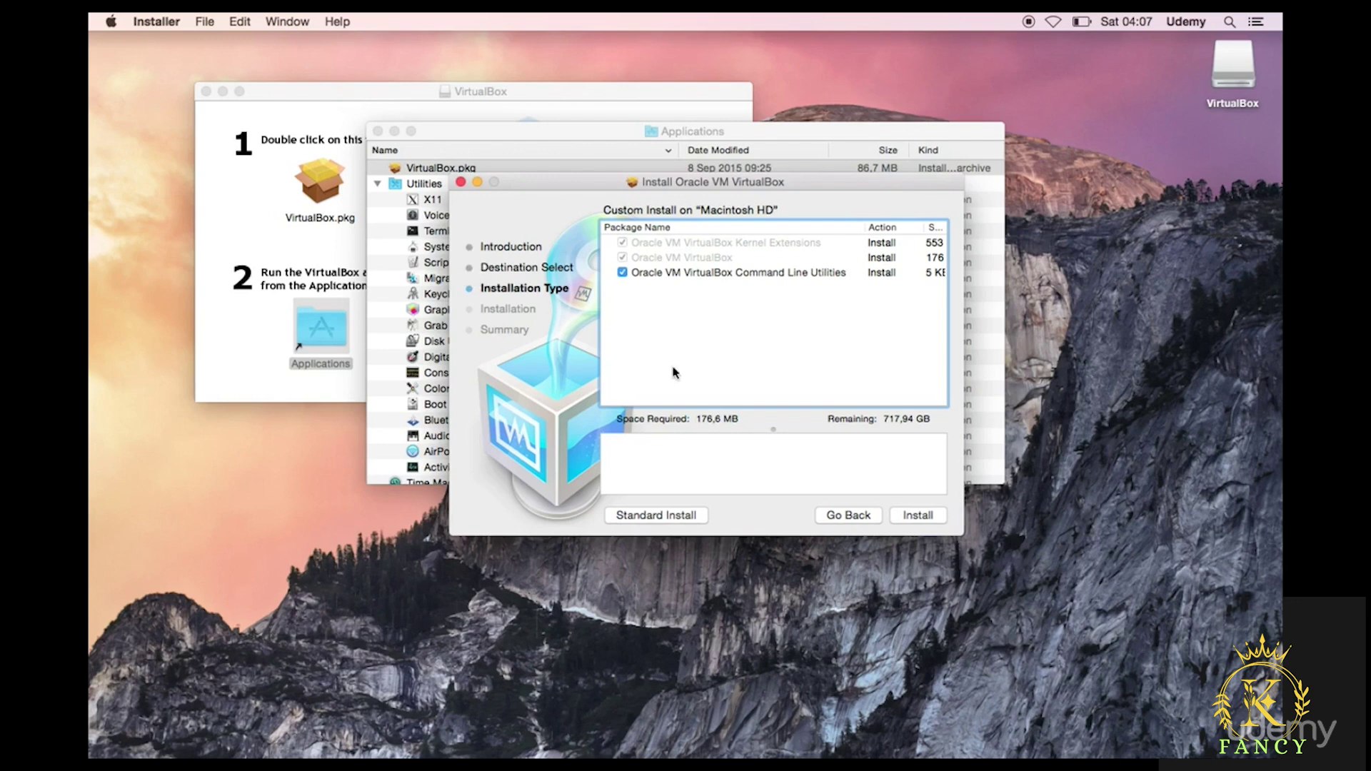
pyautogui.click(858, 515)
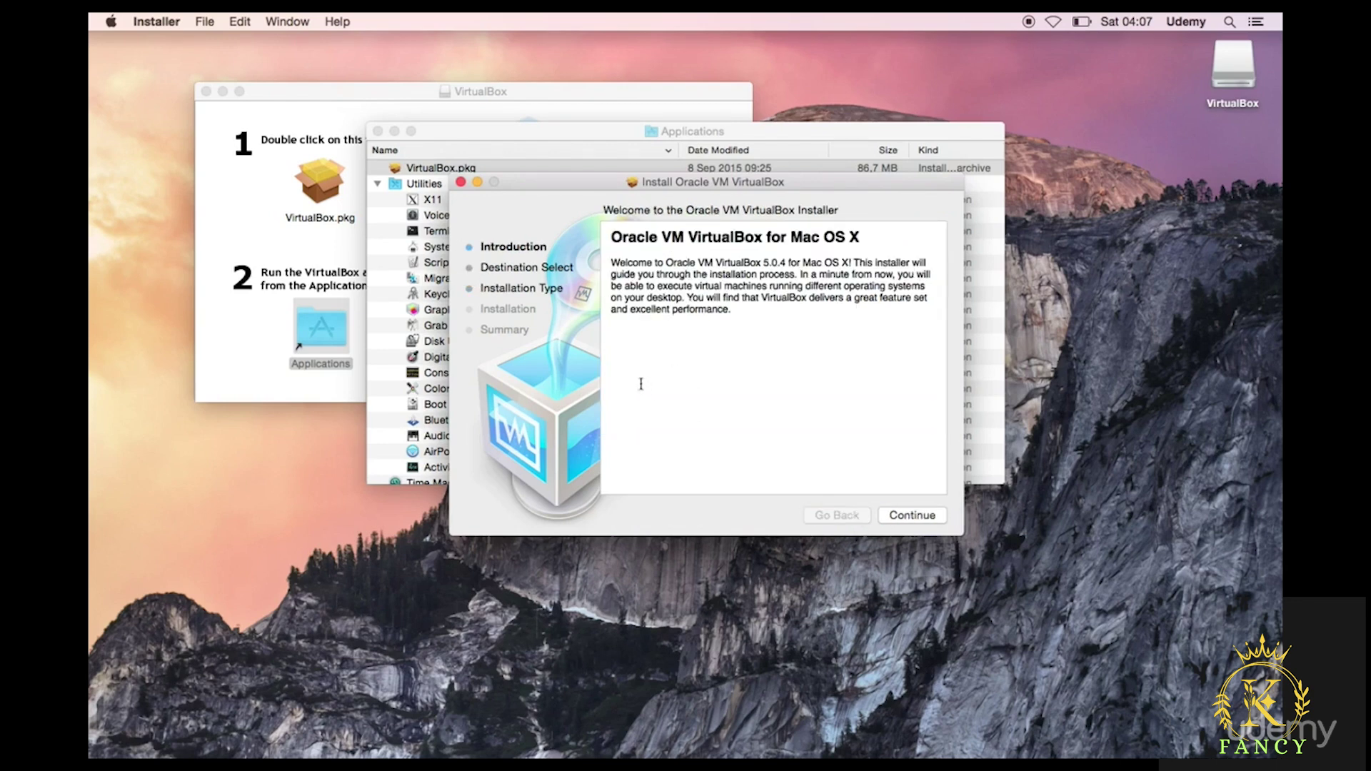
pyautogui.click(912, 515)
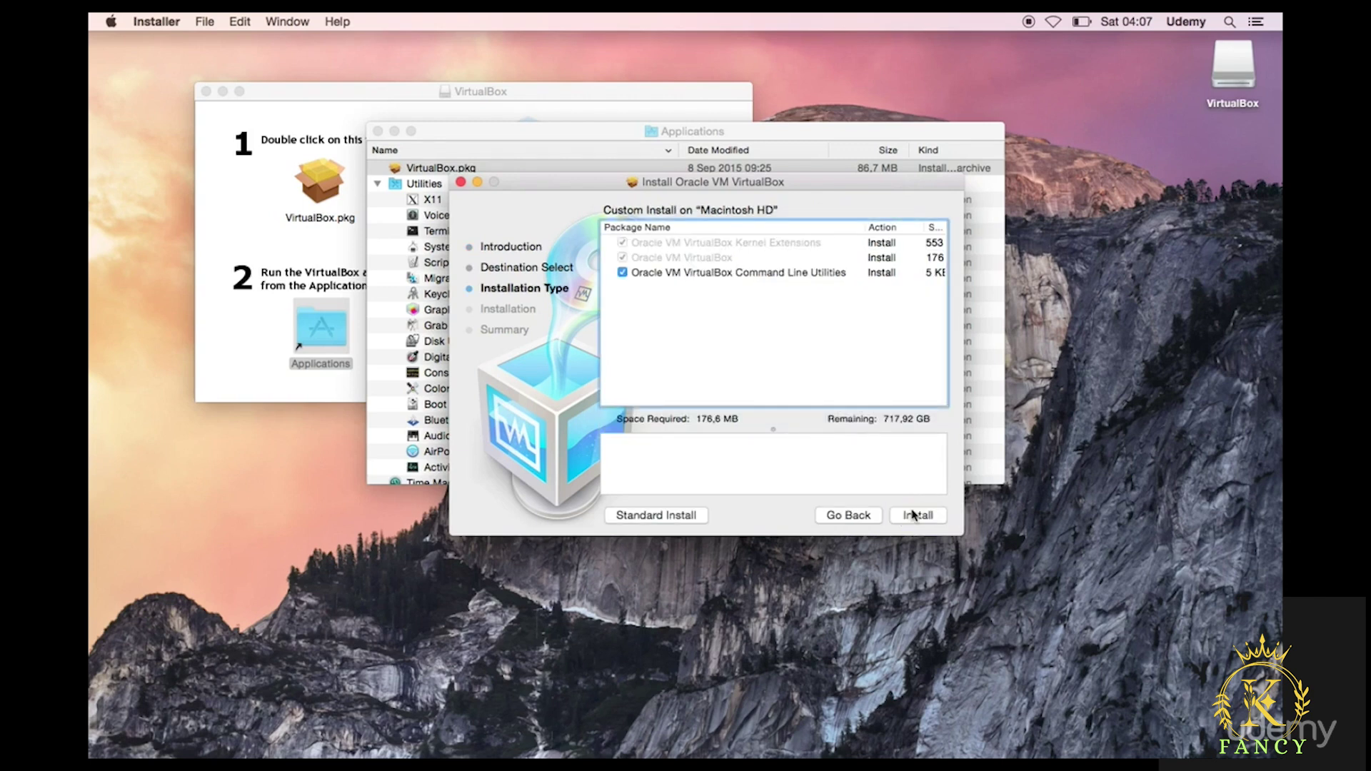
pyautogui.click(698, 517)
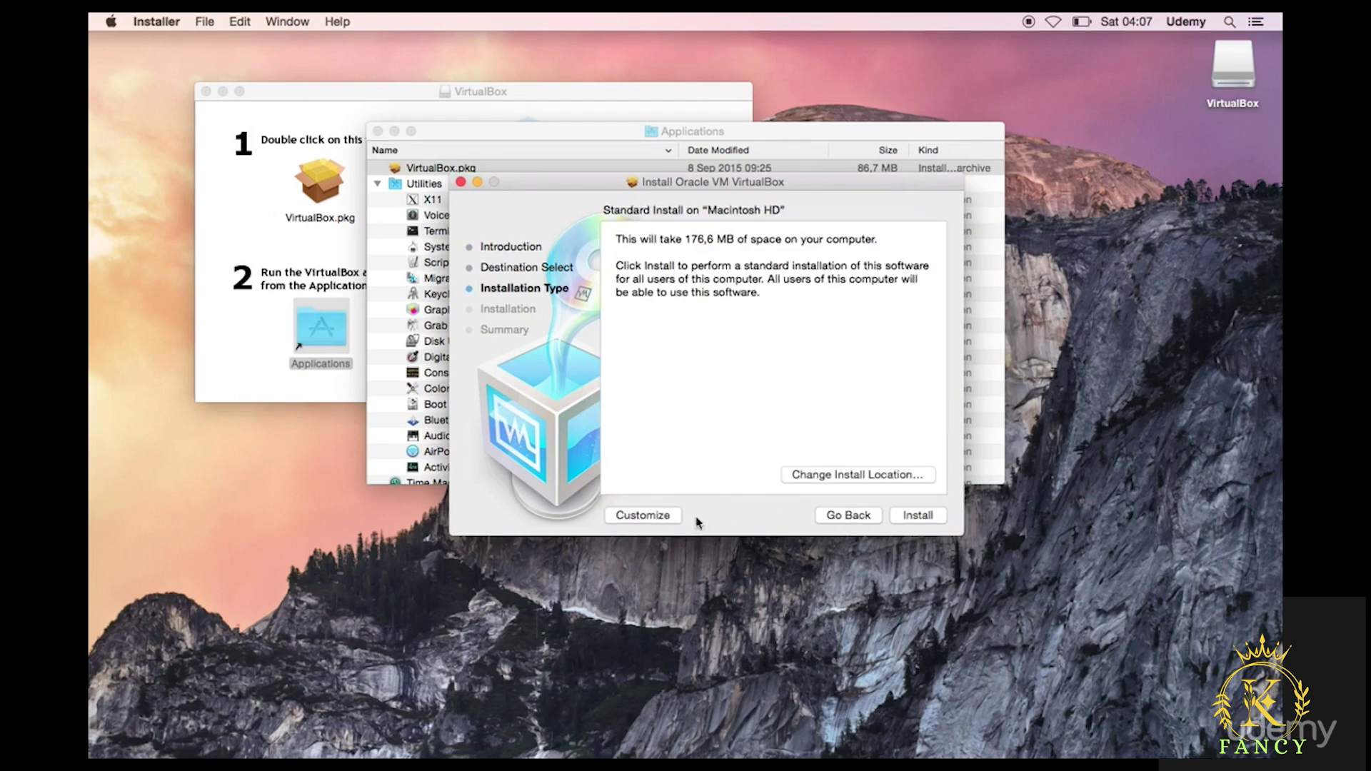
# Reopen the install location choice, keep installation for all users of this computer, and start the install, authorizing it with the account password
pyautogui.click(846, 479)
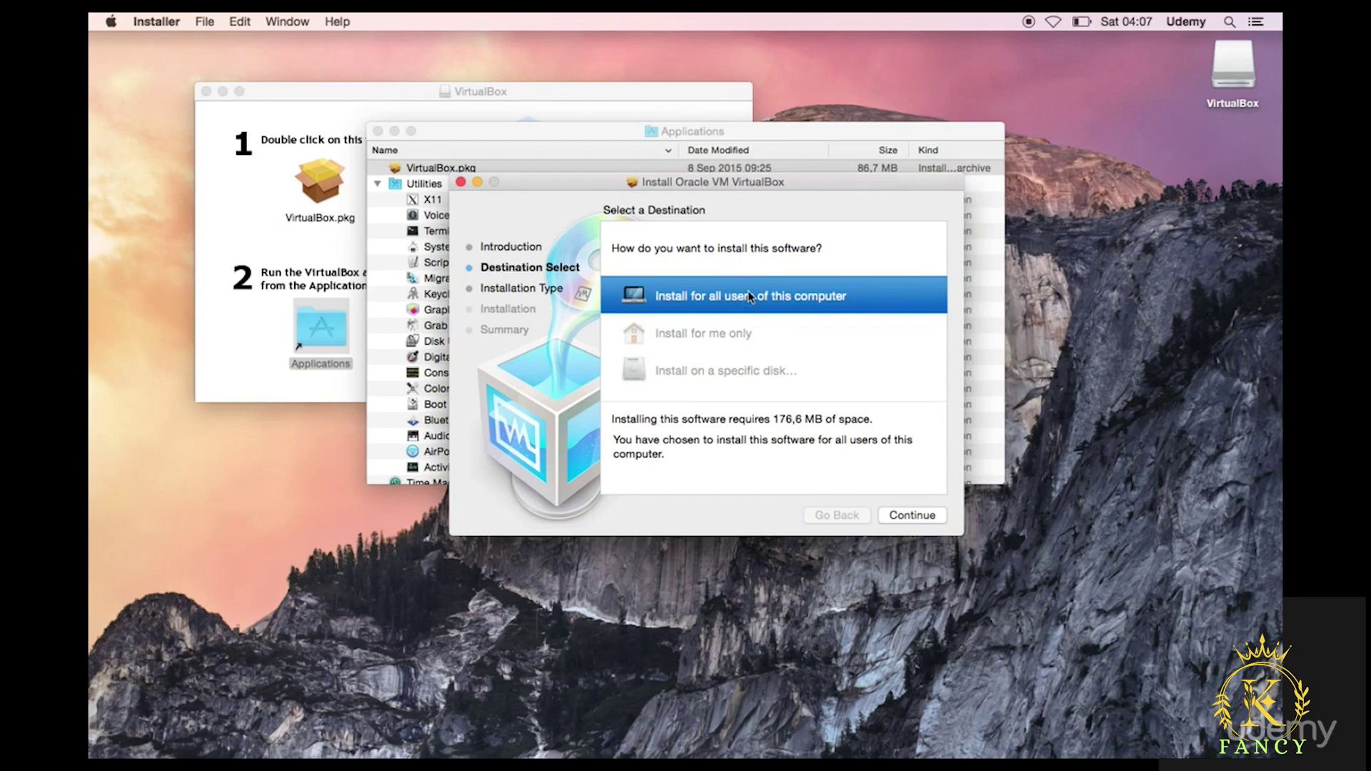
pyautogui.click(916, 517)
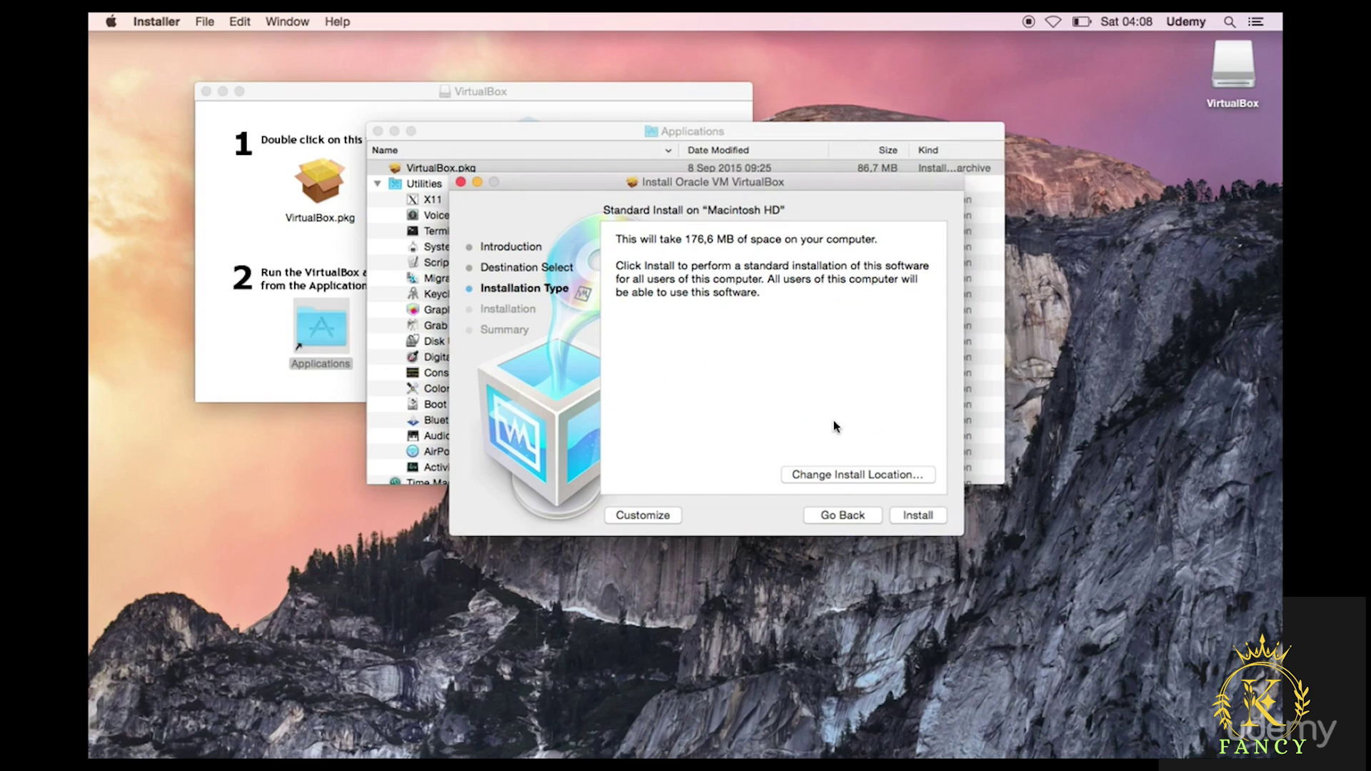
pyautogui.click(920, 516)
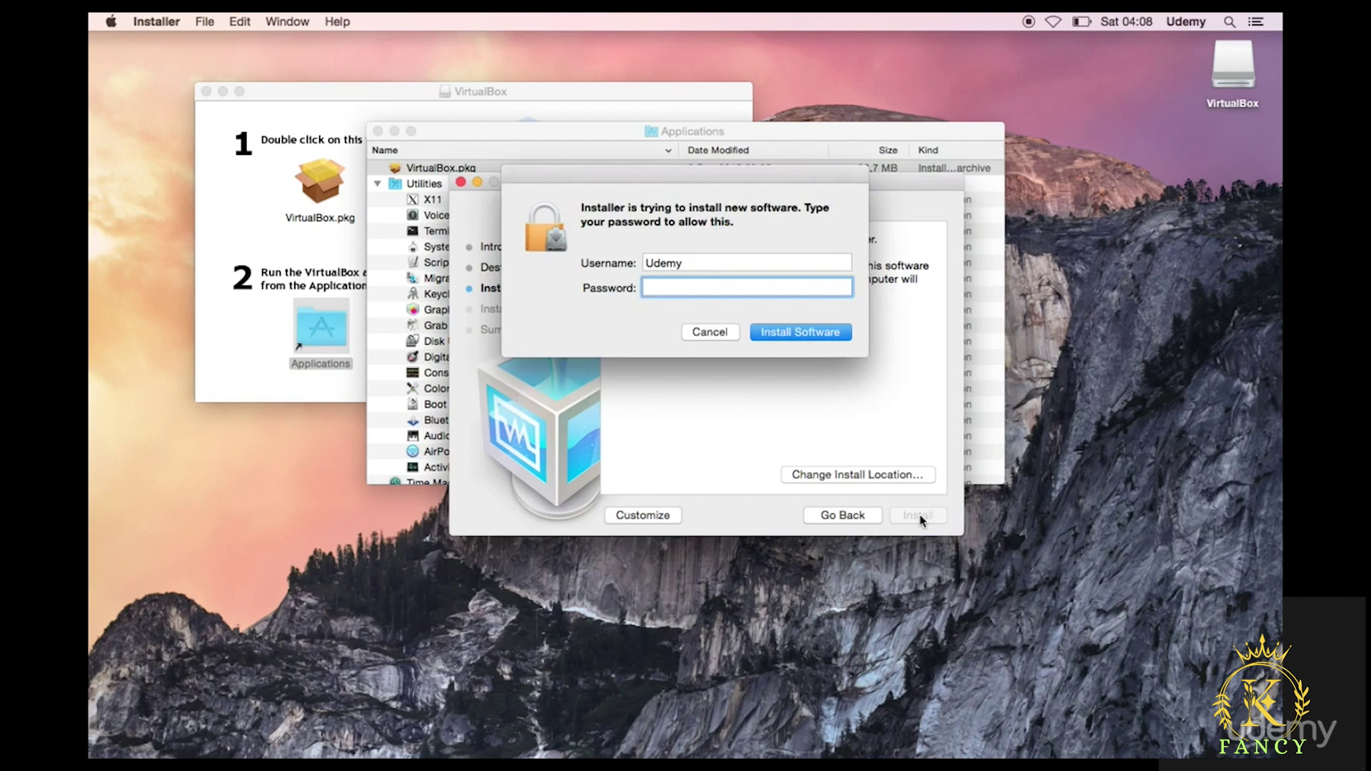
pyautogui.write('••••••••')
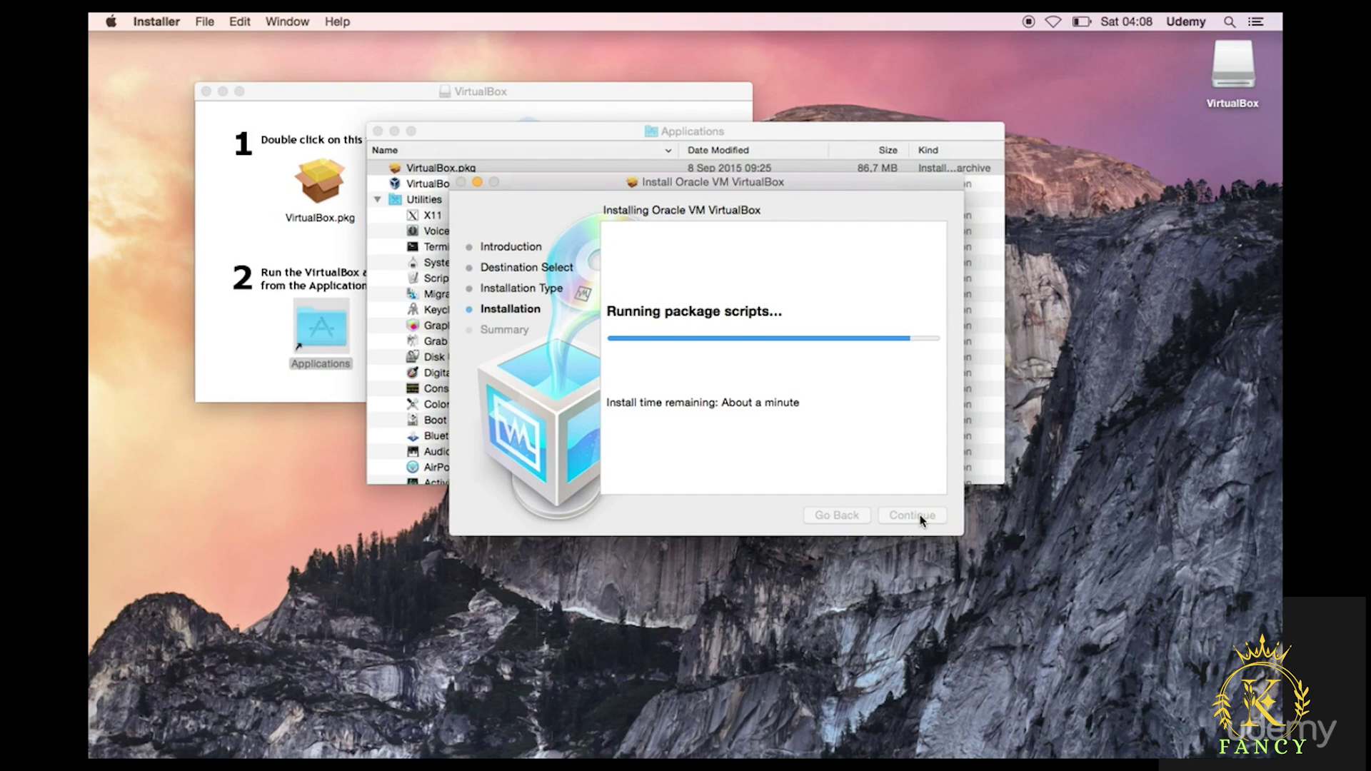
# Check the laptop's battery status, and close the VirtualBox installer once the installation is complete
pyautogui.click(1081, 22)
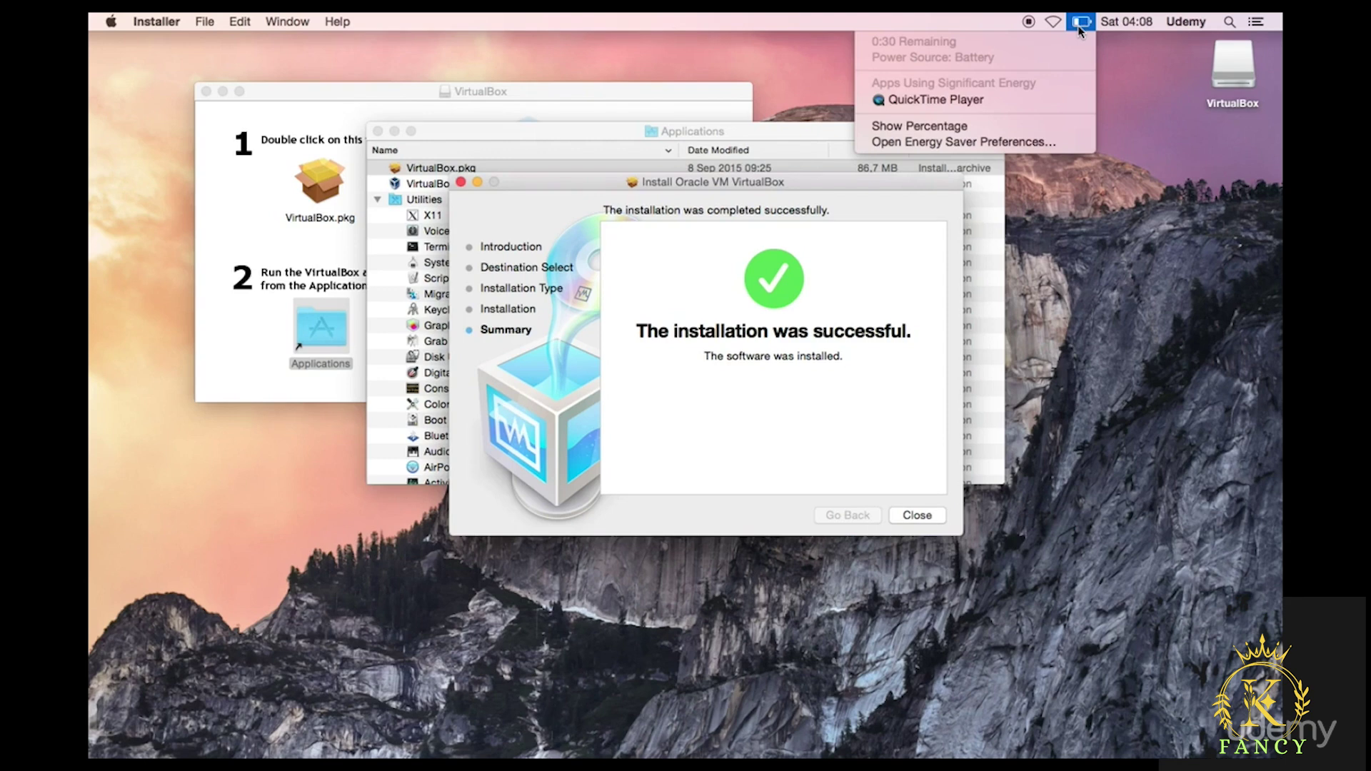
pyautogui.click(1080, 27)
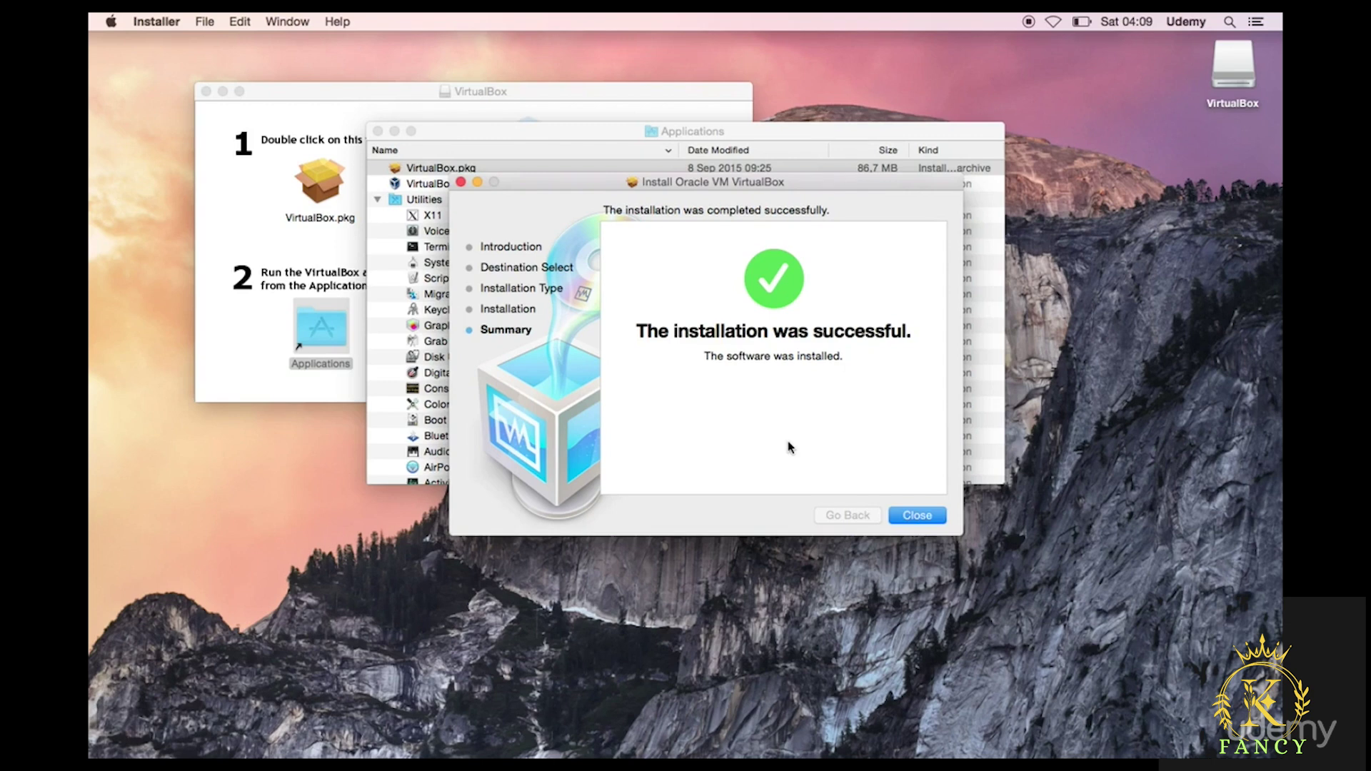
pyautogui.click(912, 514)
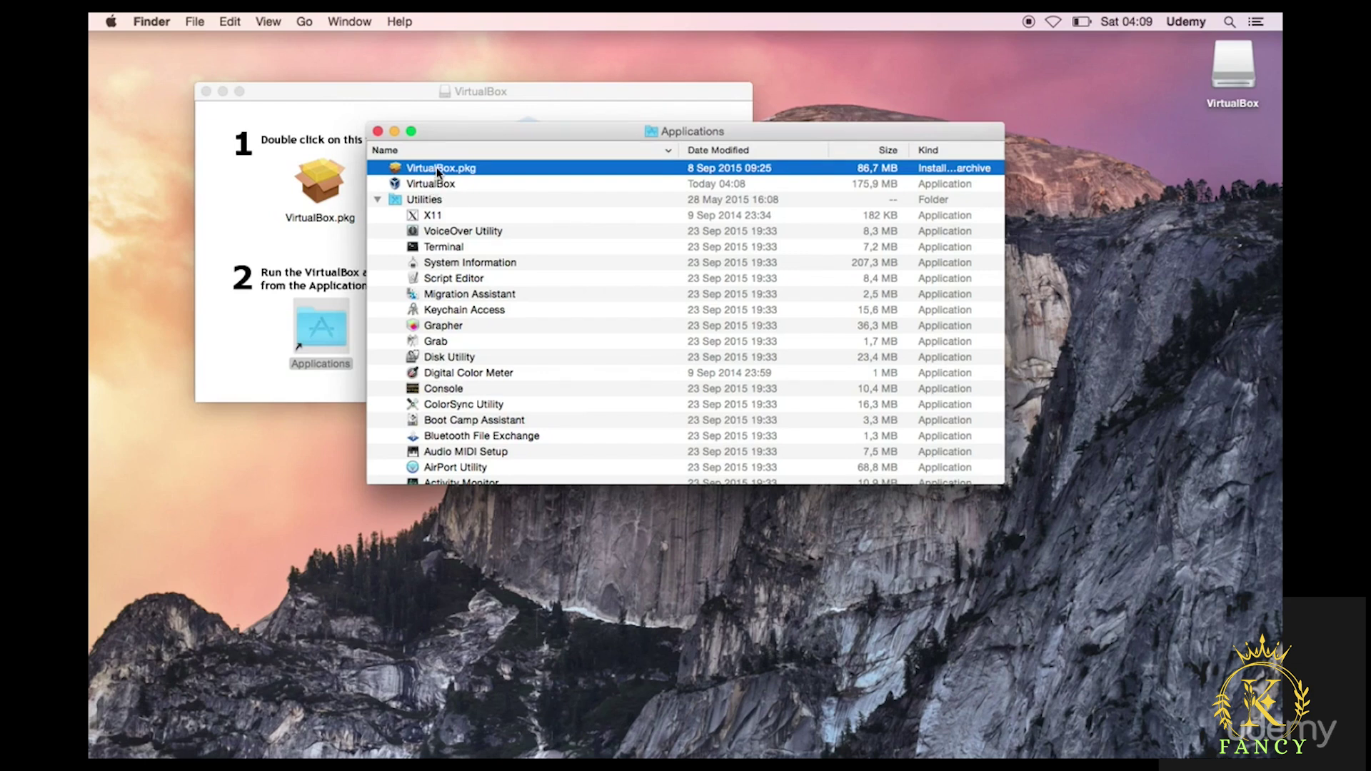
# Locate the installed VirtualBox application next to VirtualBox.pkg in the Applications folder
pyautogui.click(438, 170)
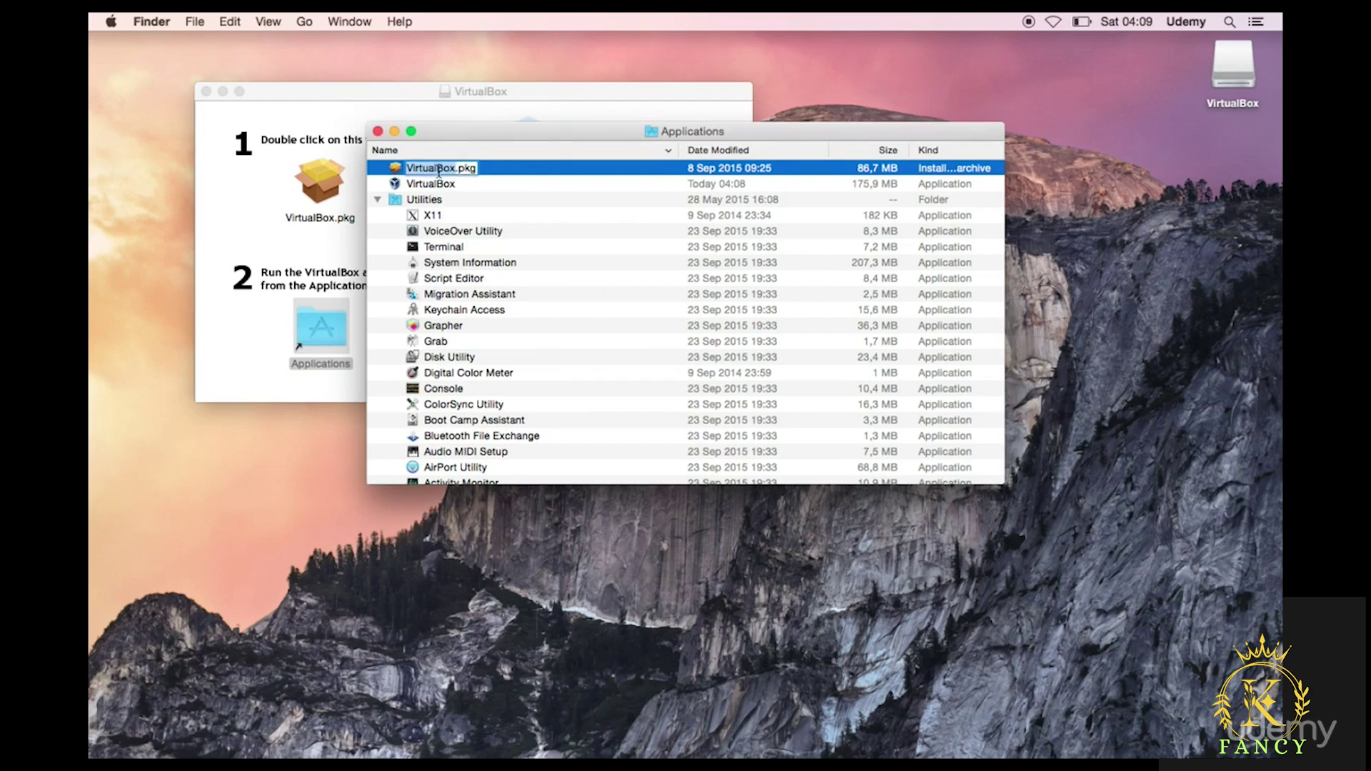
pyautogui.click(440, 183)
pyautogui.click(443, 174)
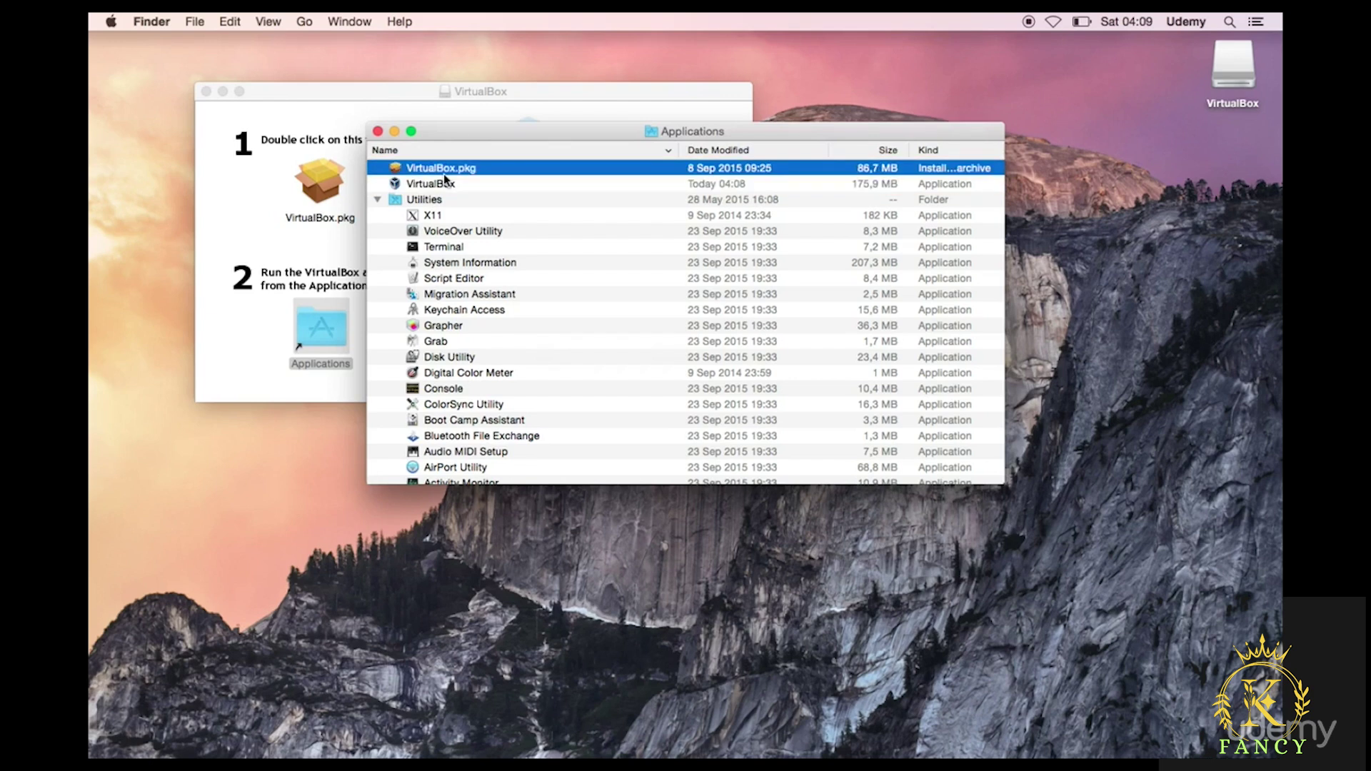
pyautogui.moveTo(445, 175)
pyautogui.mouseDown()
pyautogui.moveTo(392, 325)
pyautogui.moveTo(282, 526)
pyautogui.moveTo(439, 171)
pyautogui.mouseUp()
pyautogui.click(419, 187)
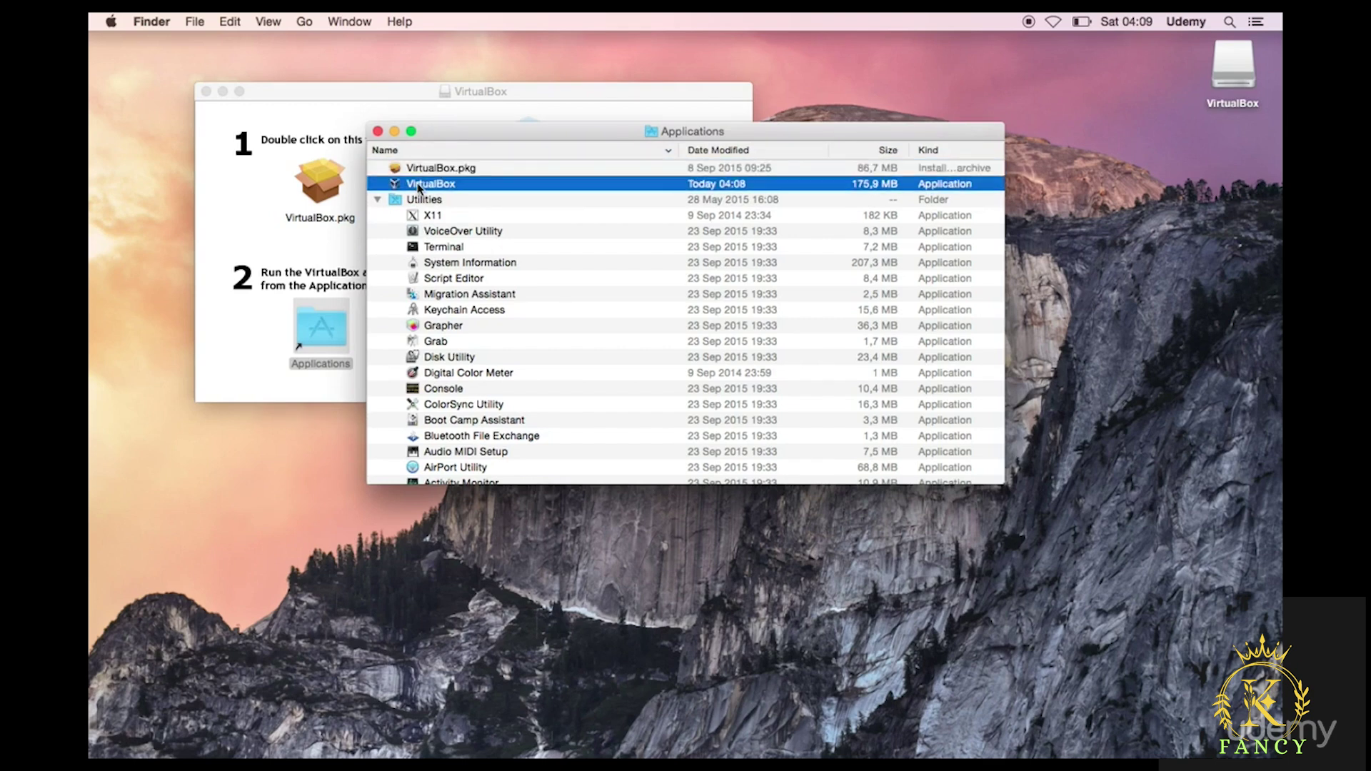
# Close the VirtualBox disk image window and the Applications folder window
pyautogui.moveTo(248, 747)
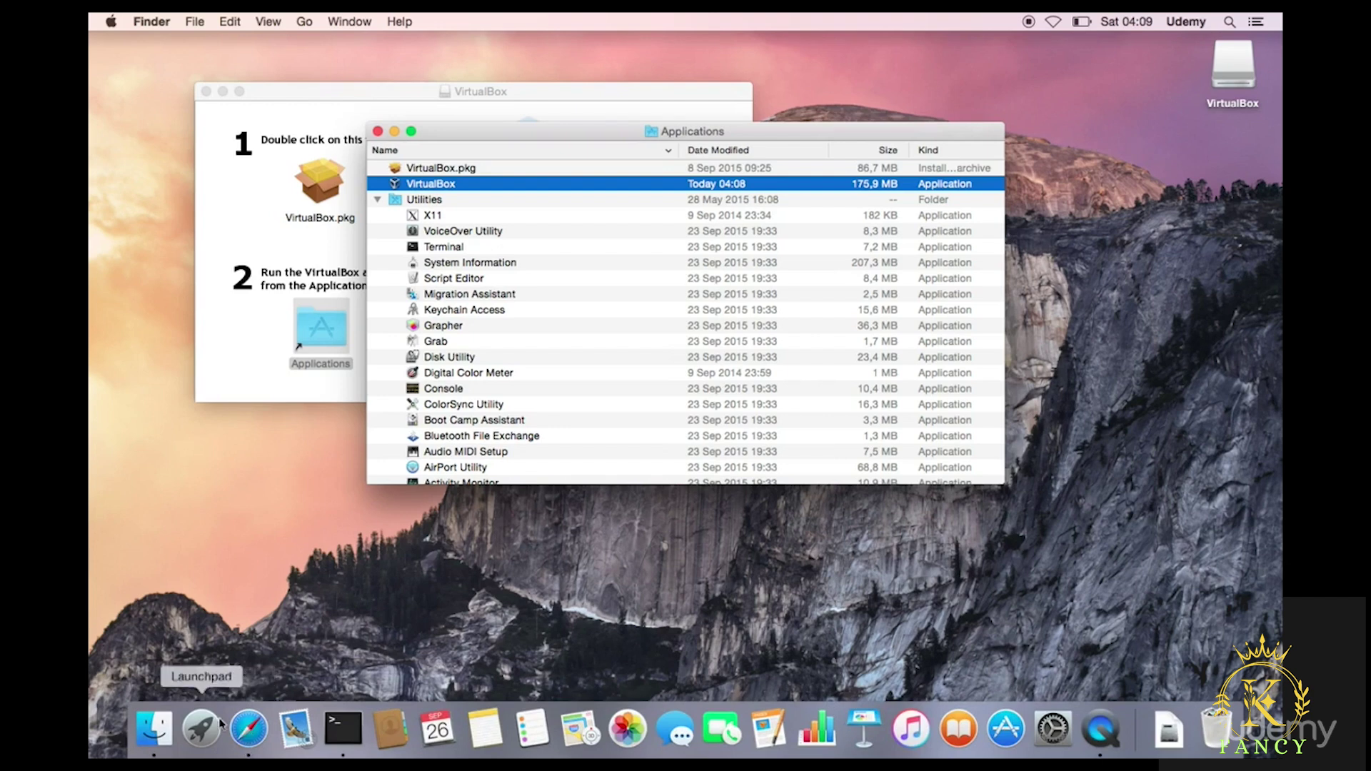
pyautogui.rightClick(157, 727)
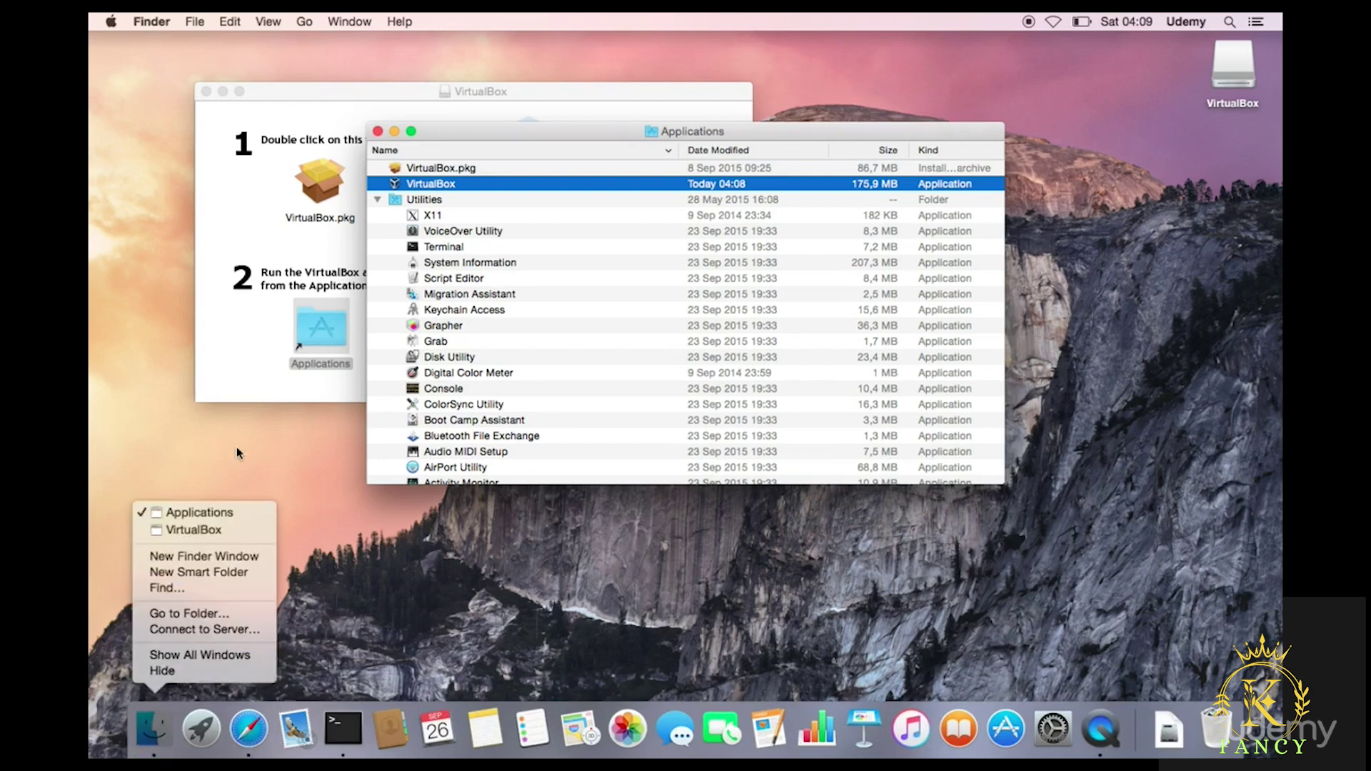
pyautogui.click(254, 346)
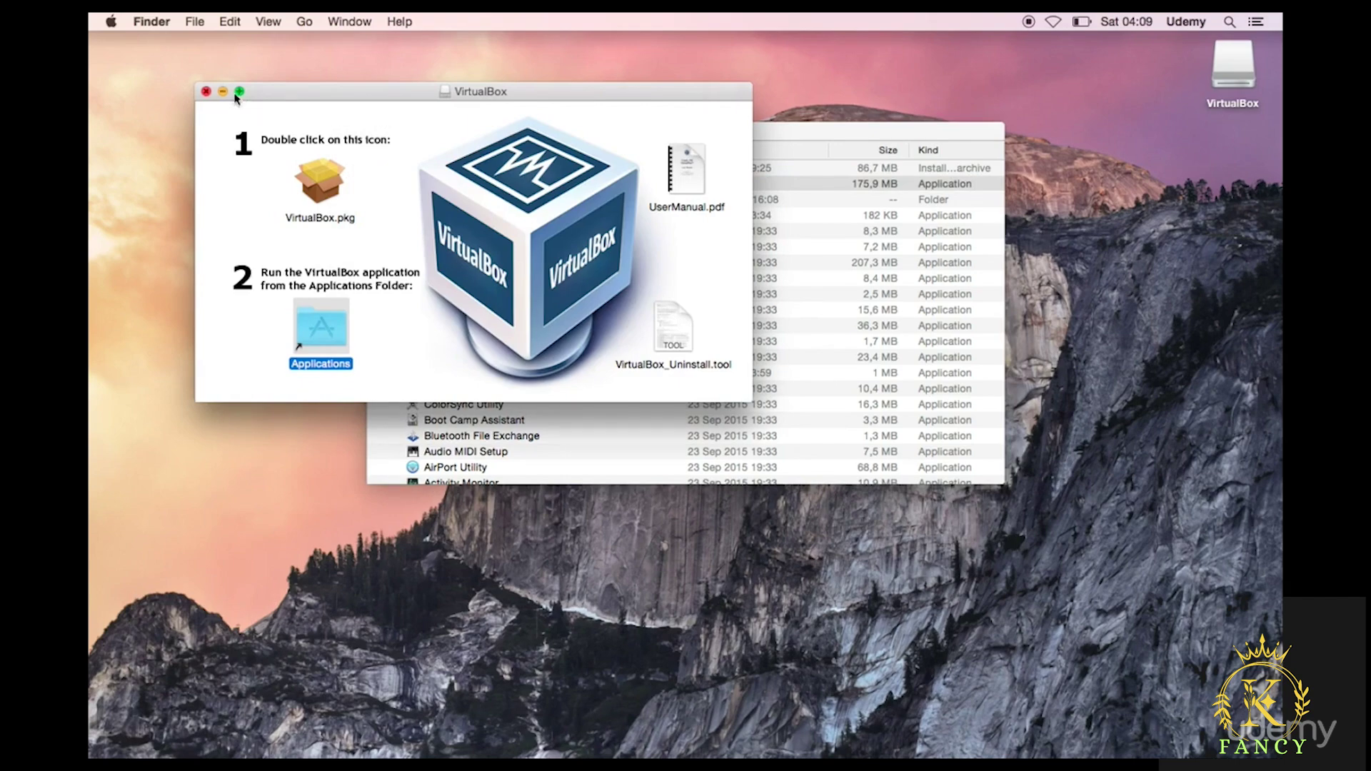
pyautogui.click(206, 91)
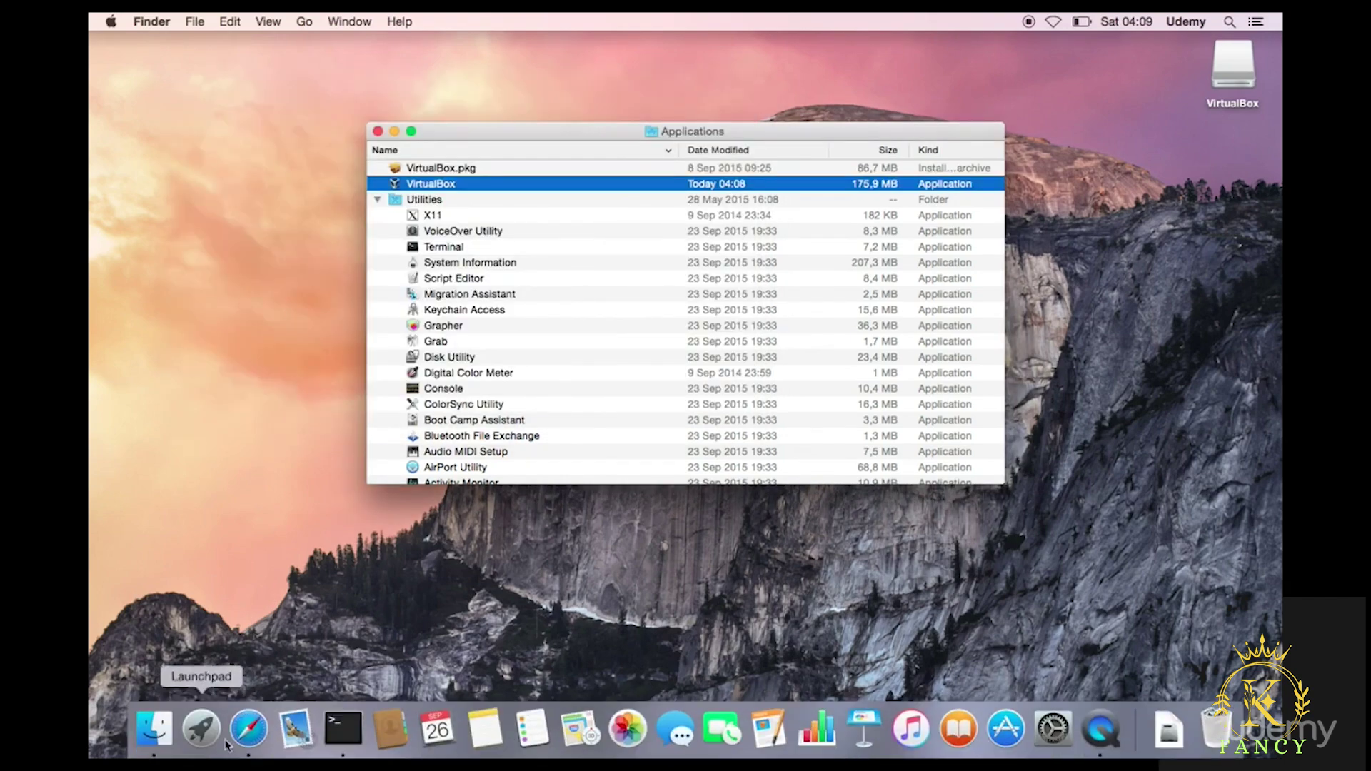
pyautogui.click(159, 733)
pyautogui.click(158, 733)
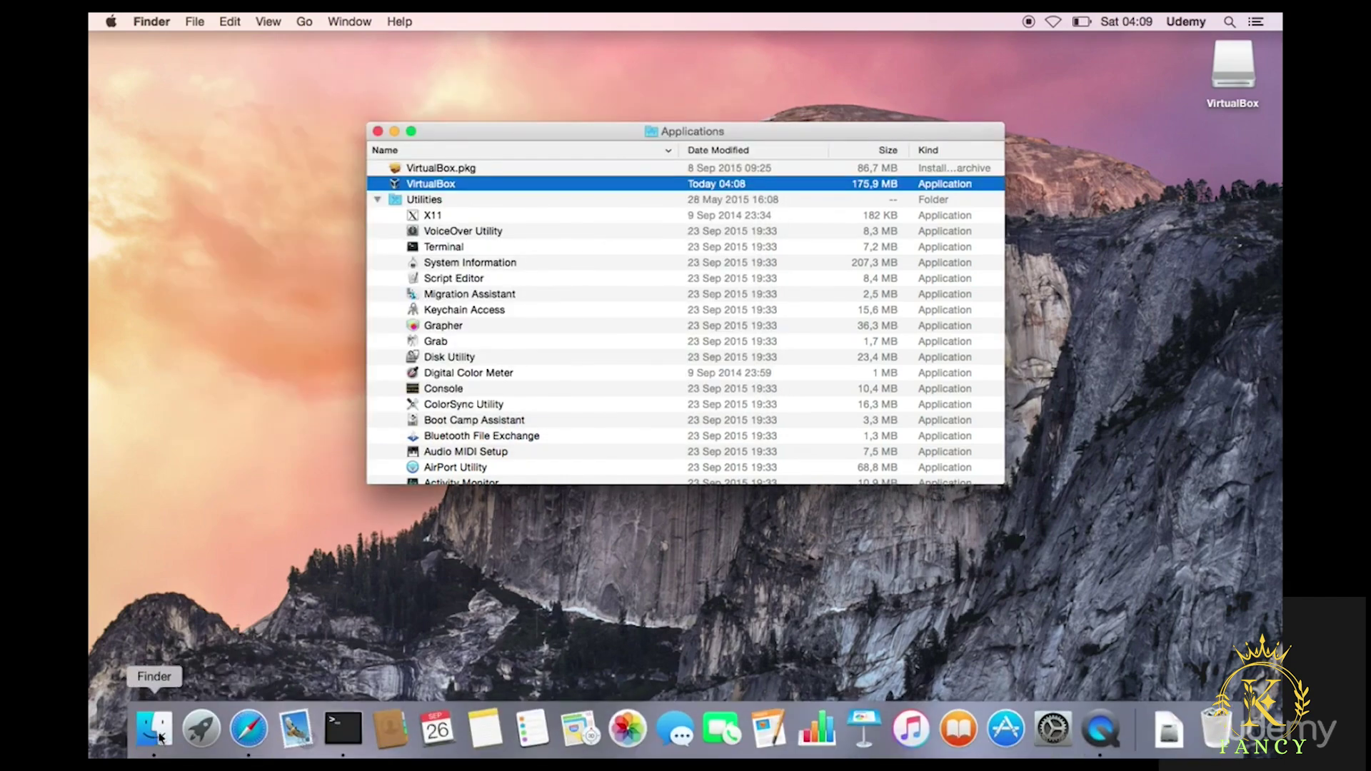
pyautogui.click(377, 131)
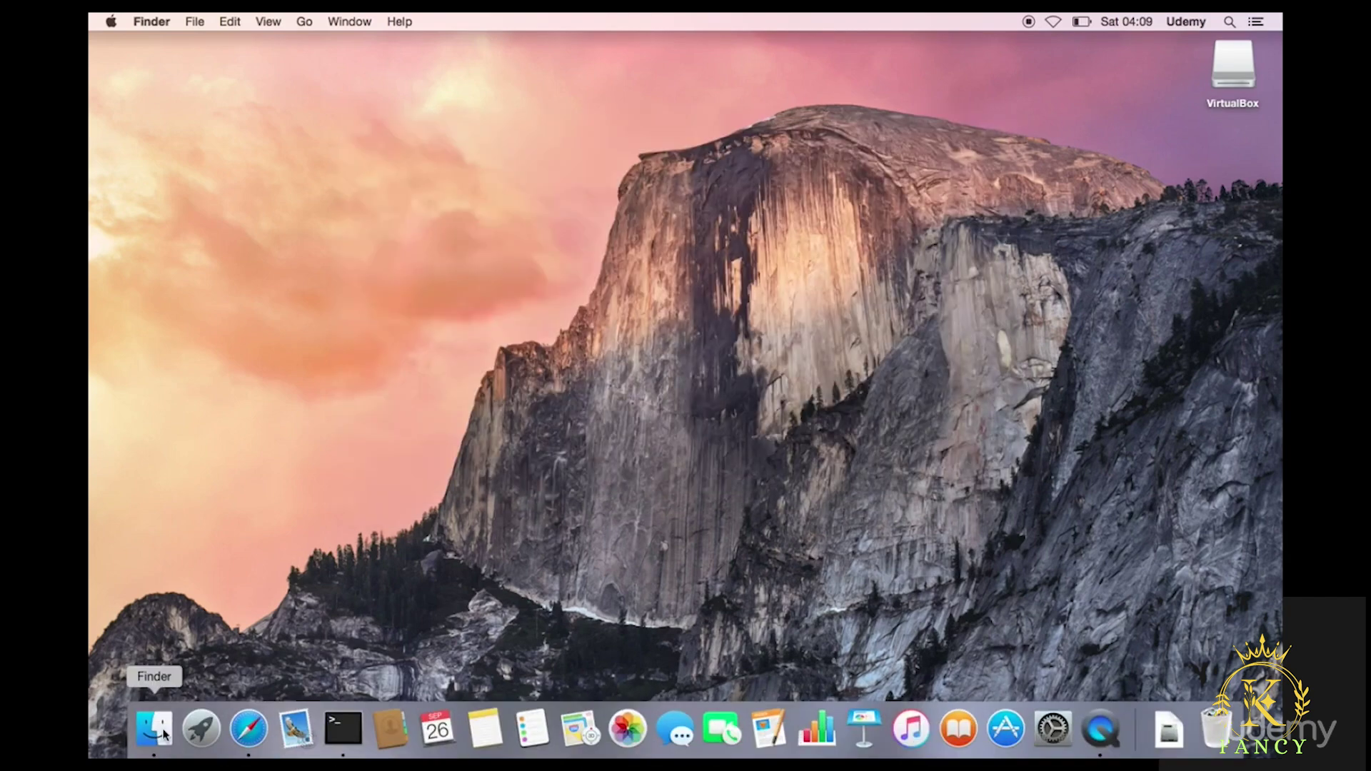
# Open a new Finder window on the Applications folder, and move VirtualBox.pkg to the Trash
pyautogui.click(158, 732)
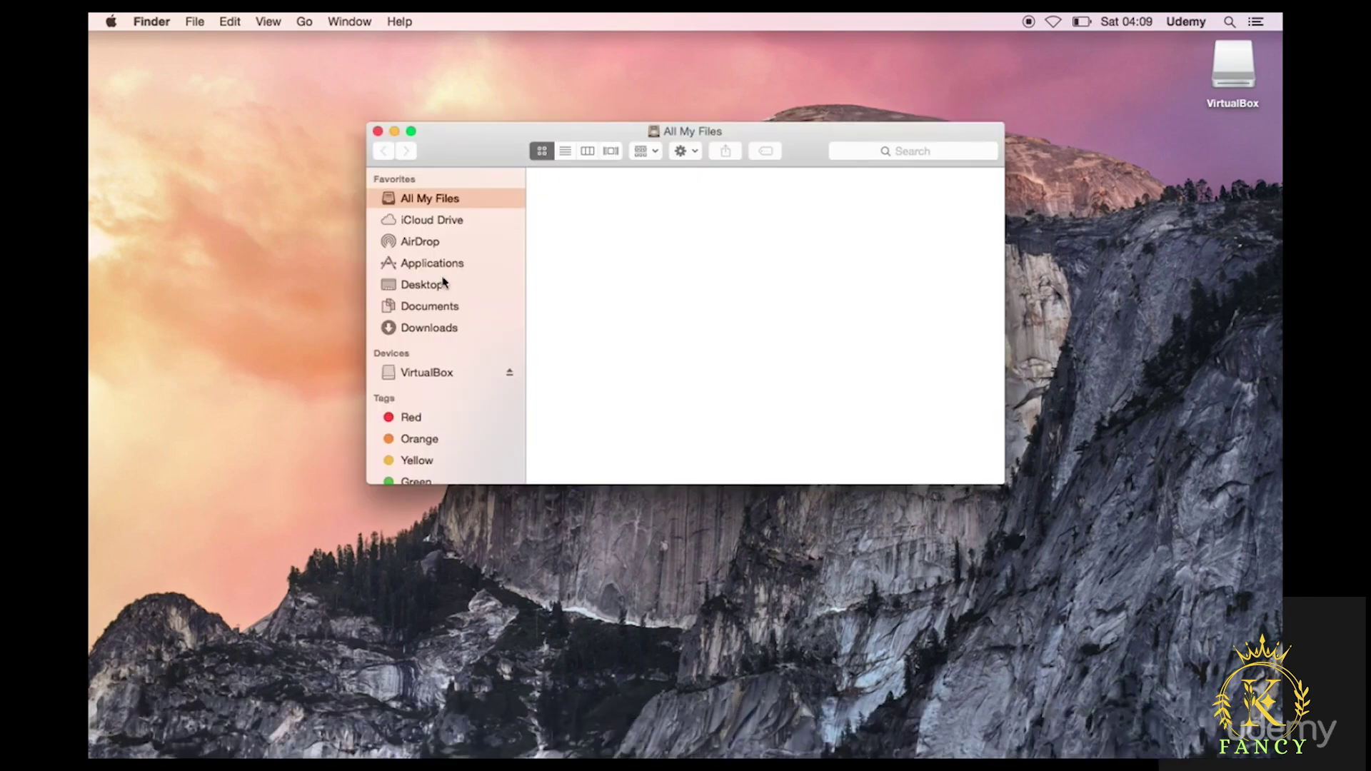
pyautogui.click(444, 263)
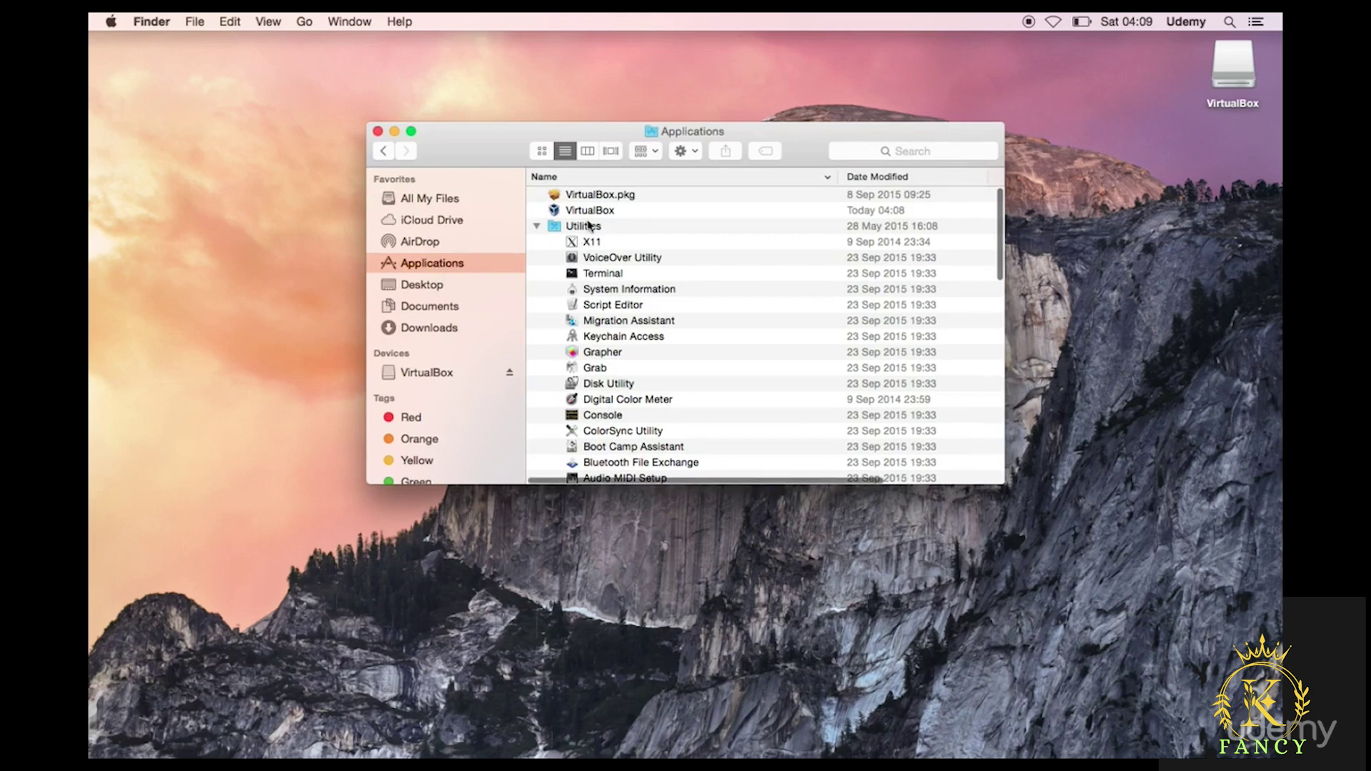
pyautogui.click(595, 196)
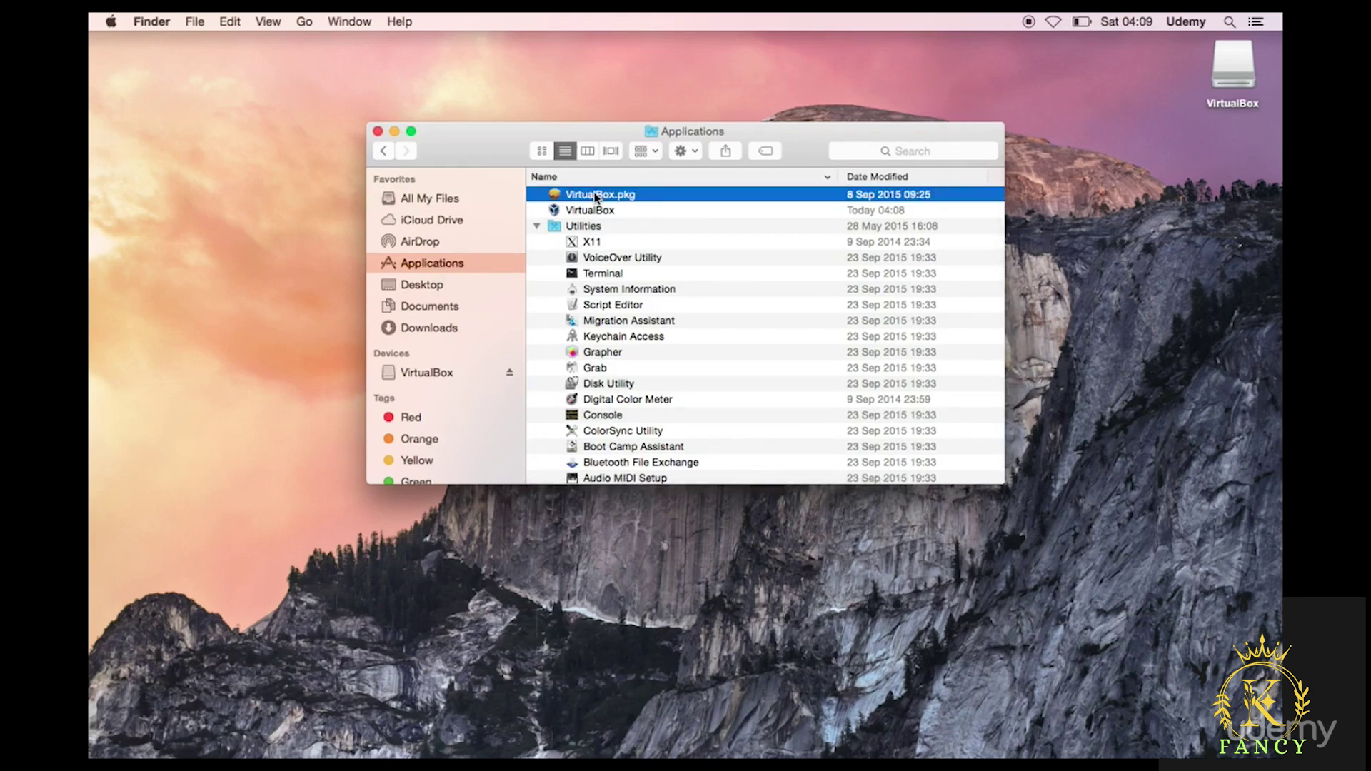
pyautogui.rightClick(595, 195)
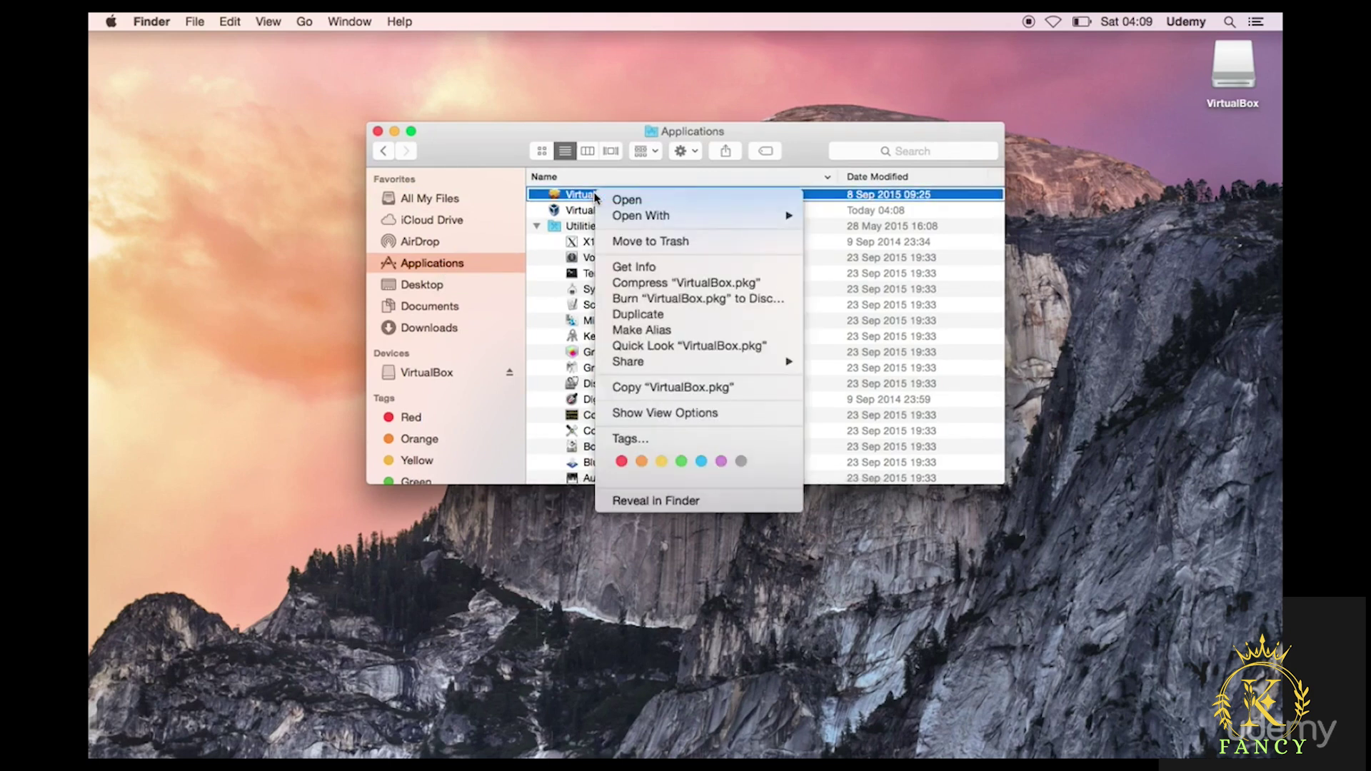
pyautogui.click(631, 241)
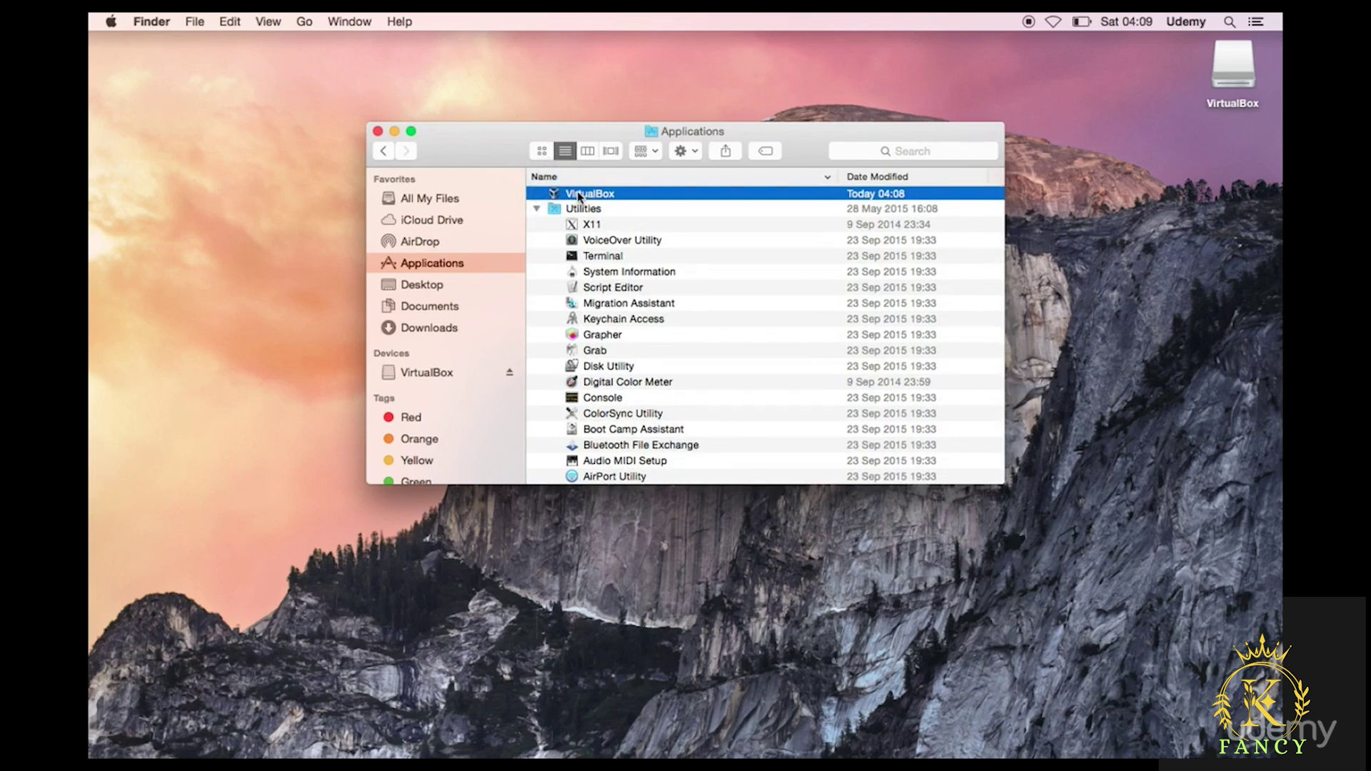
# Launch the VirtualBox application, close the Applications folder window, and move the VirtualBox Manager window higher on the desktop
pyautogui.doubleClick(578, 195)
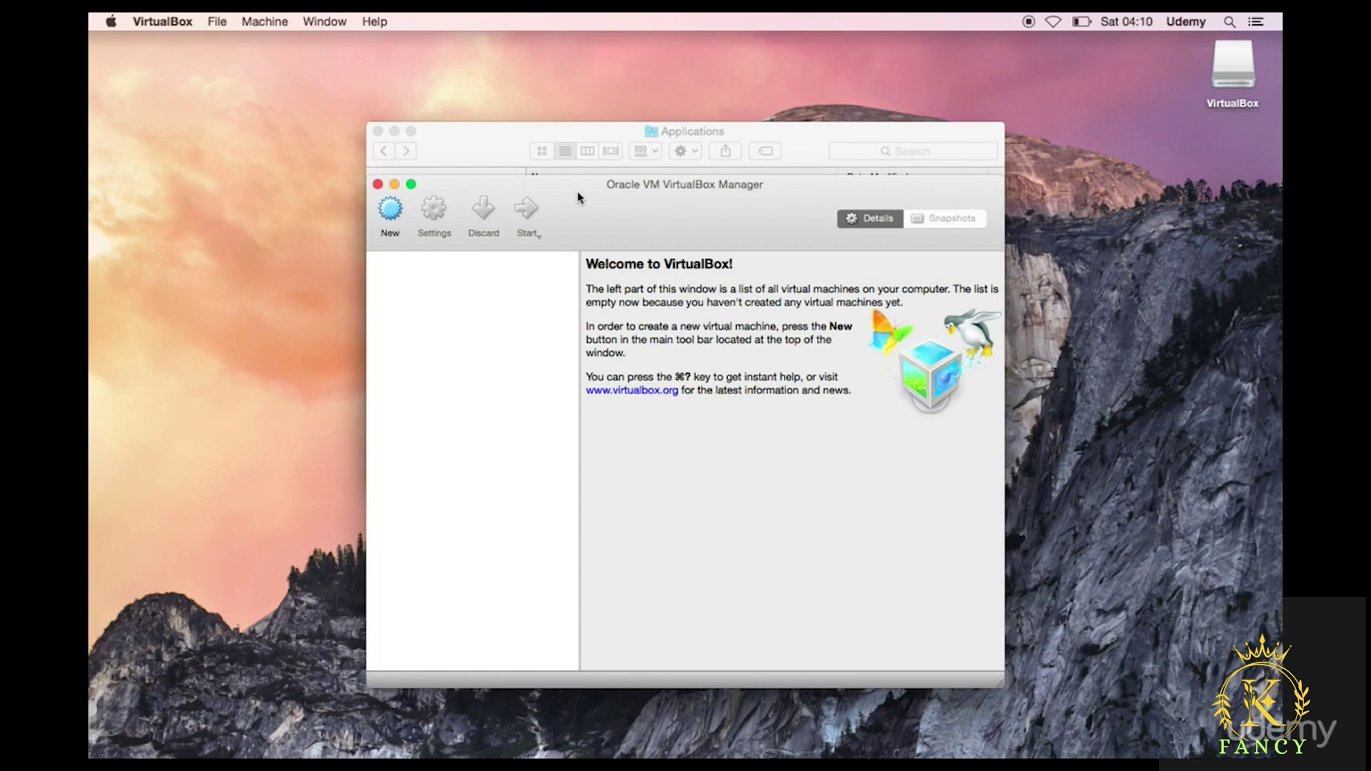
pyautogui.moveTo(651, 132)
pyautogui.mouseDown()
pyautogui.moveTo(661, 68)
pyautogui.moveTo(649, 130)
pyautogui.mouseUp()
pyautogui.click(680, 124)
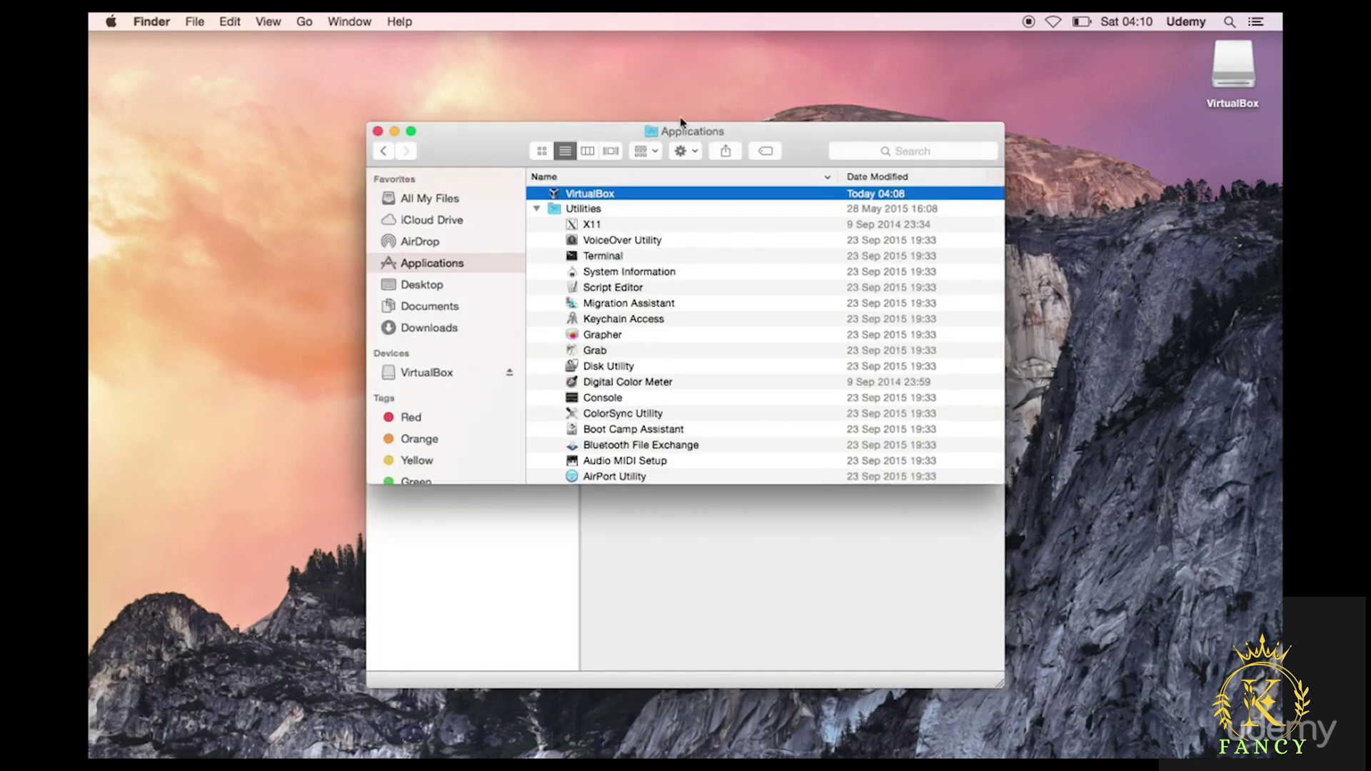
pyautogui.click(378, 131)
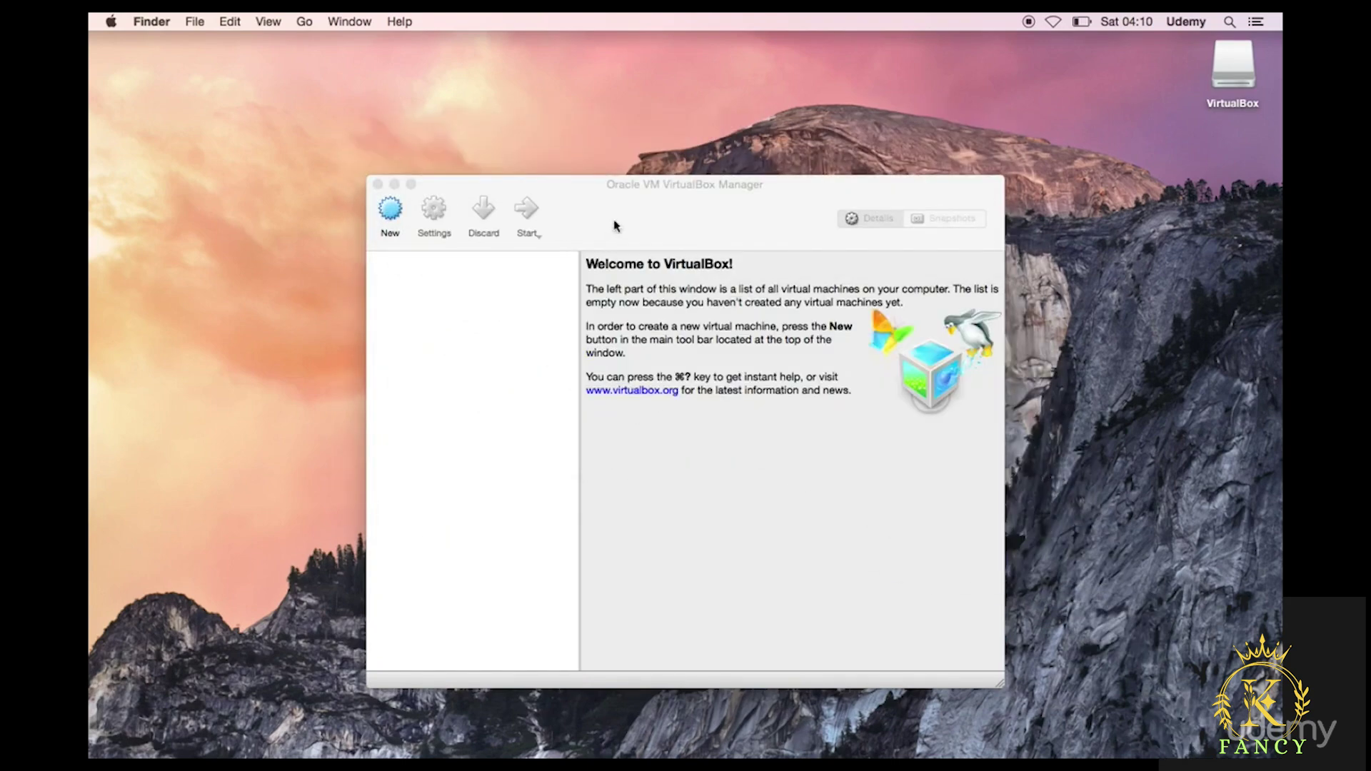
pyautogui.moveTo(671, 192); pyautogui.dragTo(667, 138)
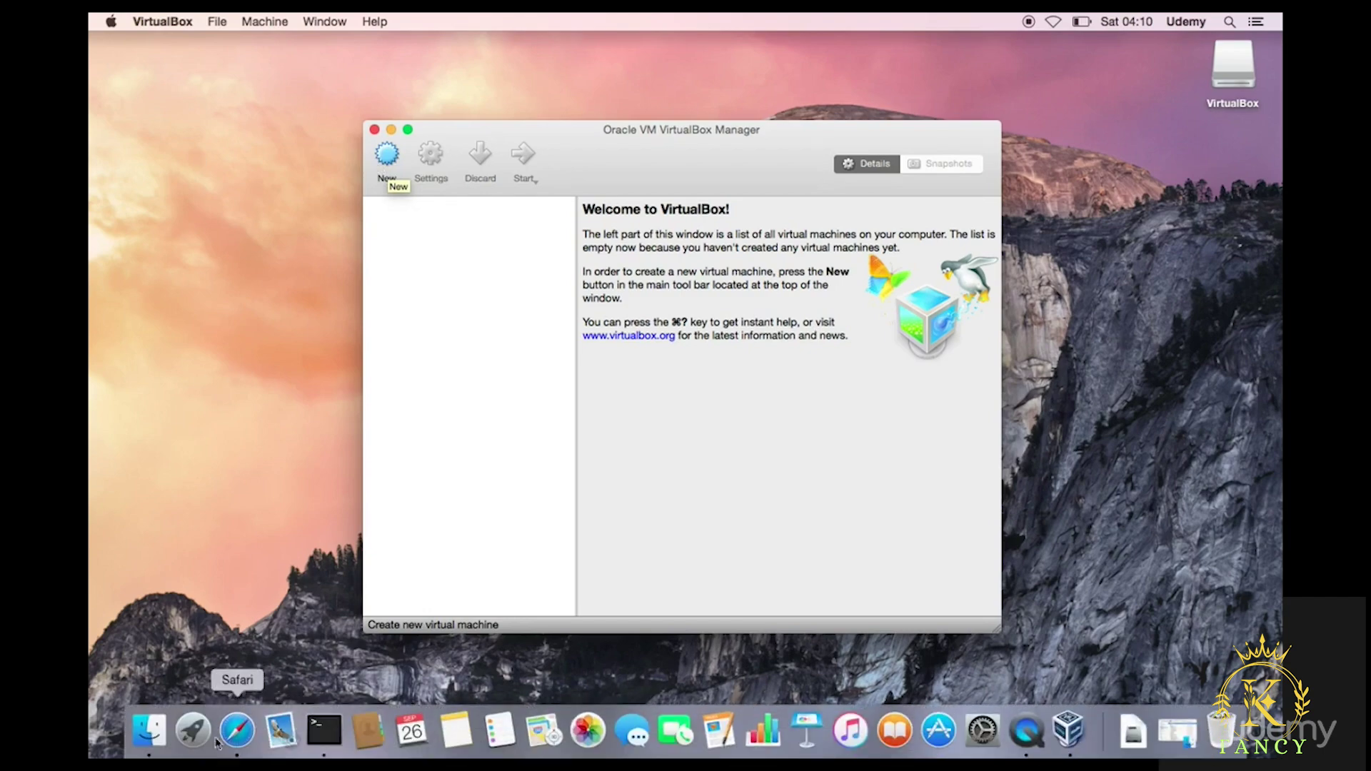
# Switch to Safari, search Google for "kali", and change the results language to English
pyautogui.click(238, 730)
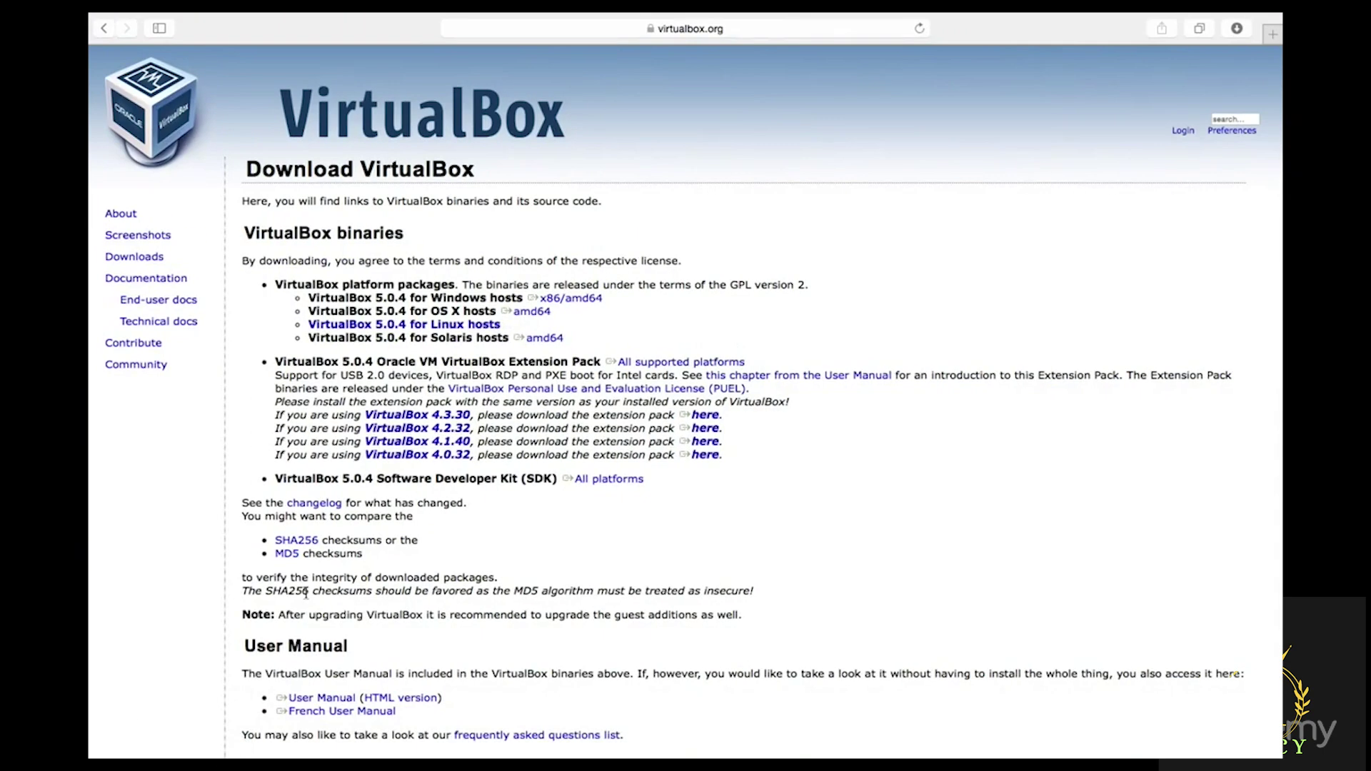
pyautogui.click(790, 28)
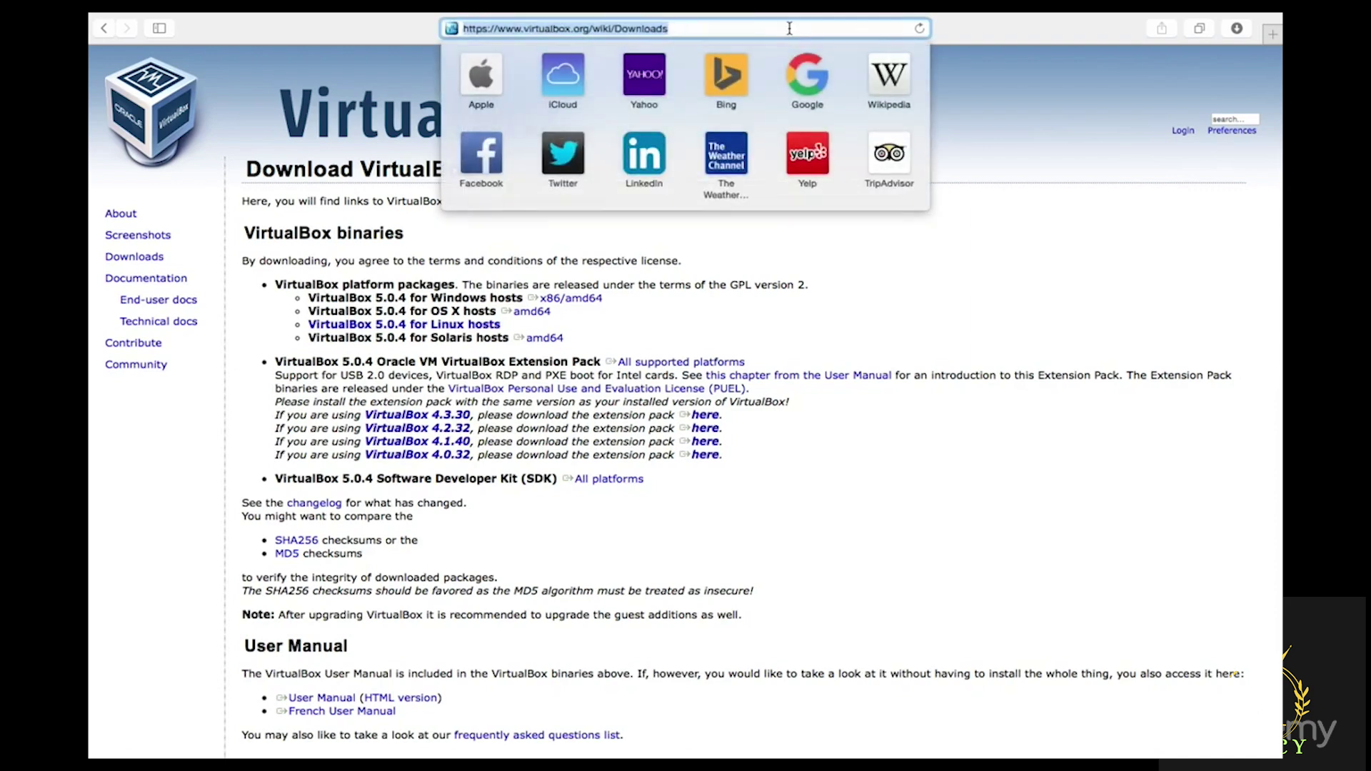
pyautogui.write('kali')
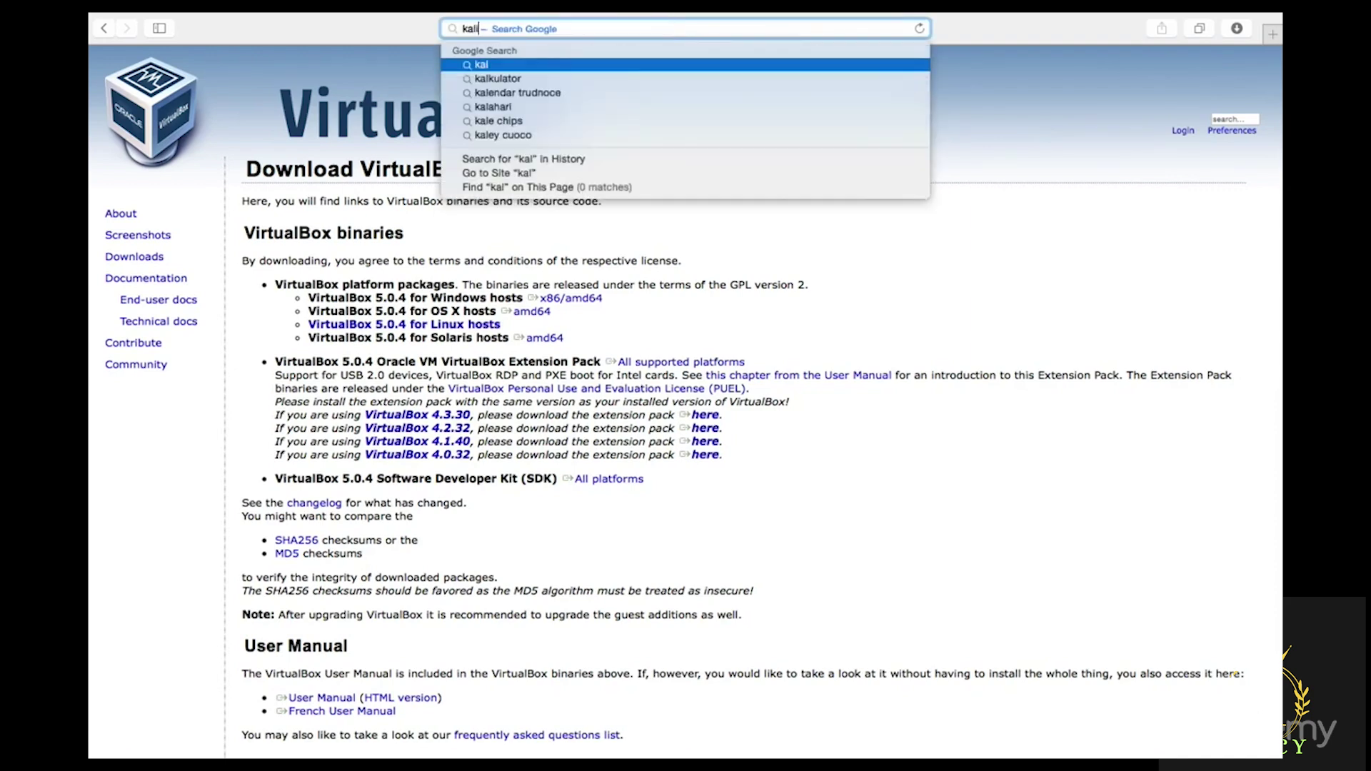
pyautogui.press('Return')
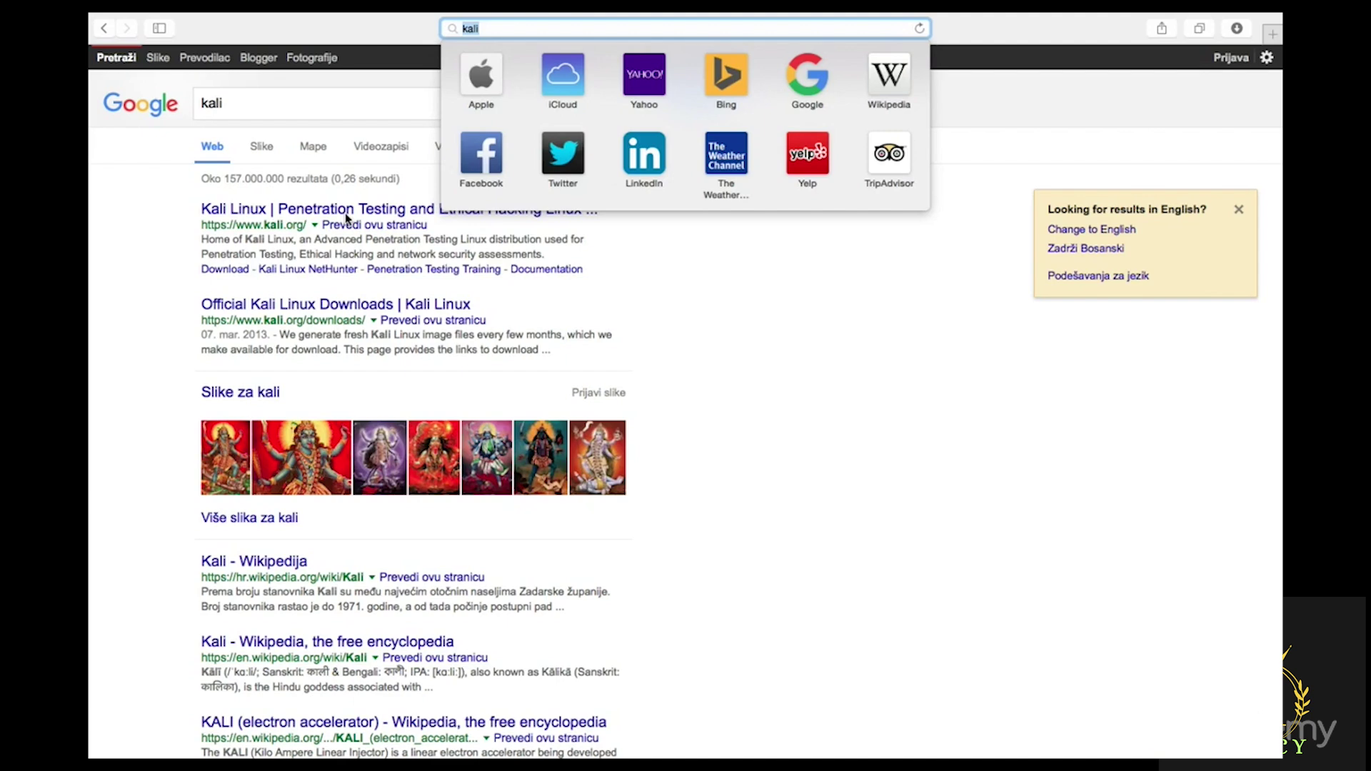
pyautogui.click(1085, 238)
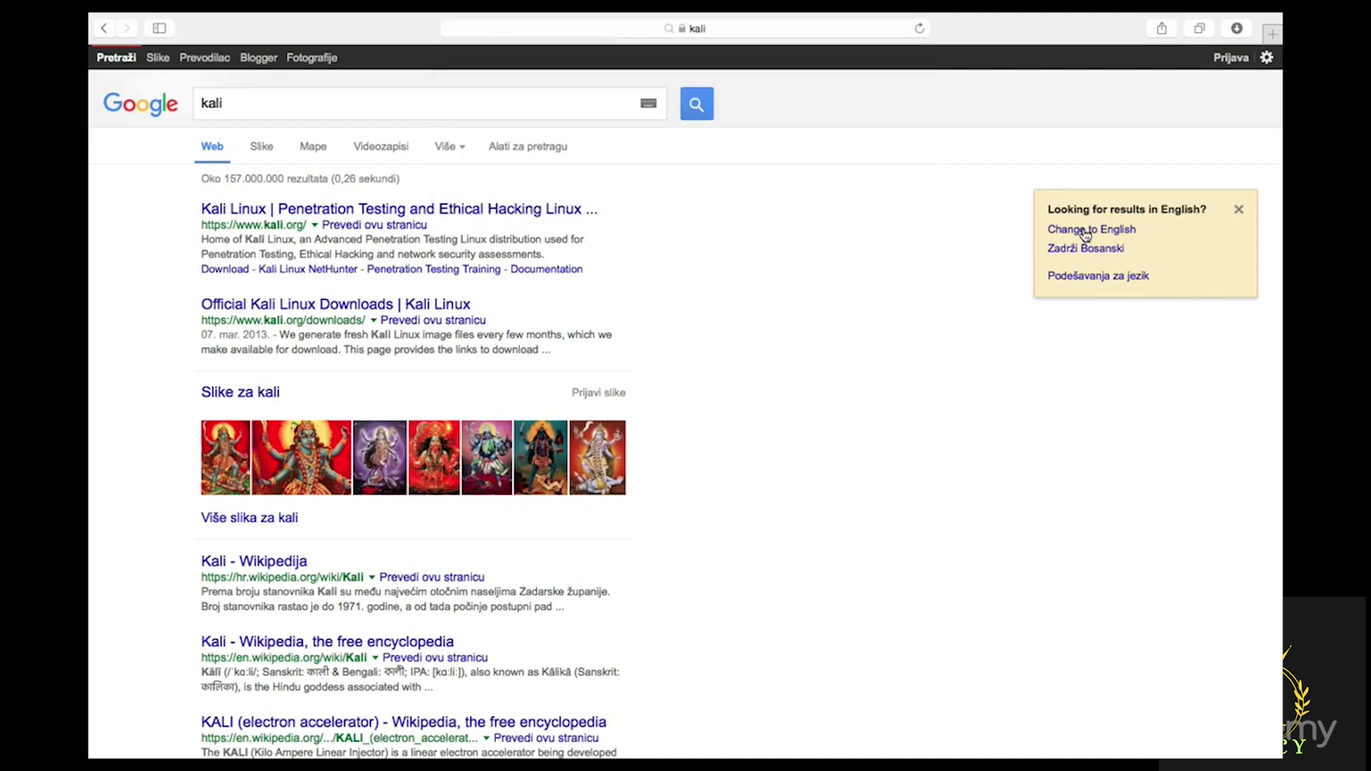
pyautogui.click(1085, 236)
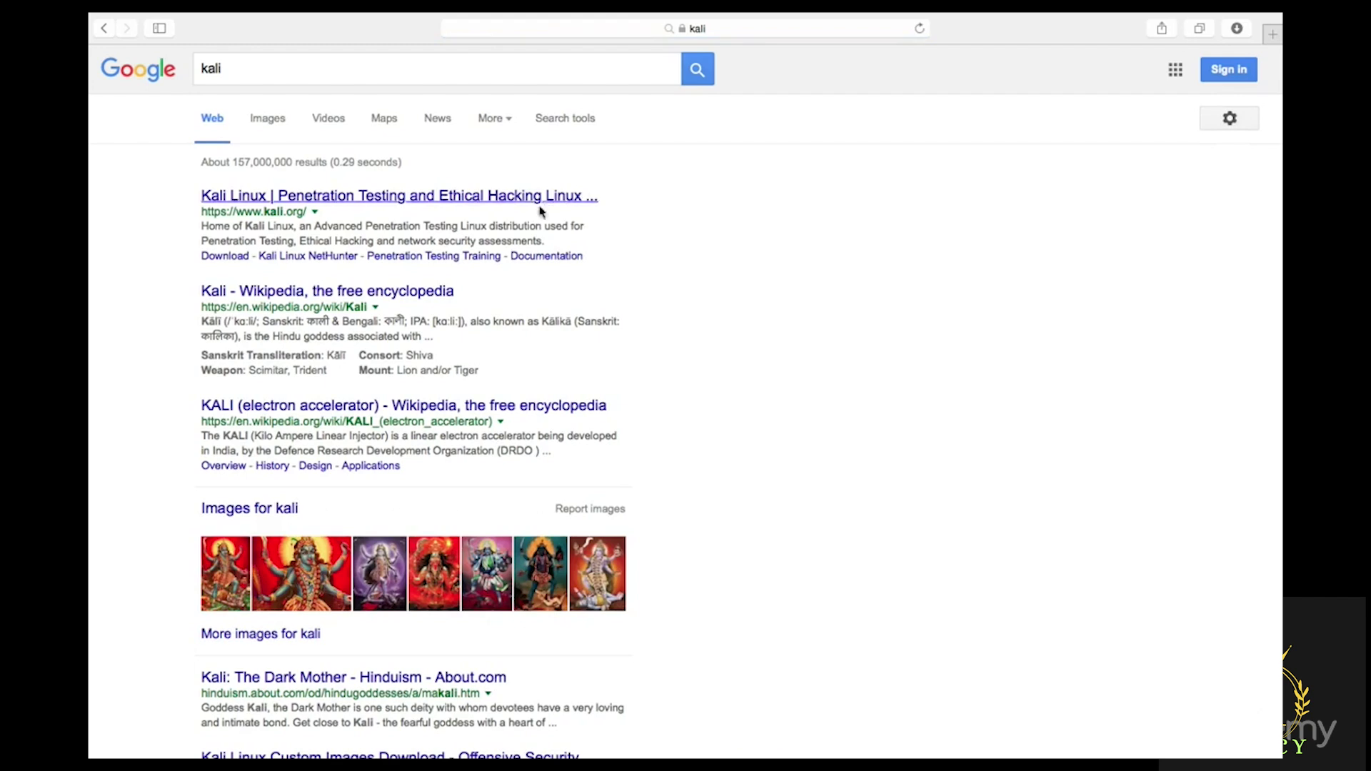
# Open the Kali Linux website from the search results, and go to its Download Kali Linux page to review the image list
pyautogui.click(371, 202)
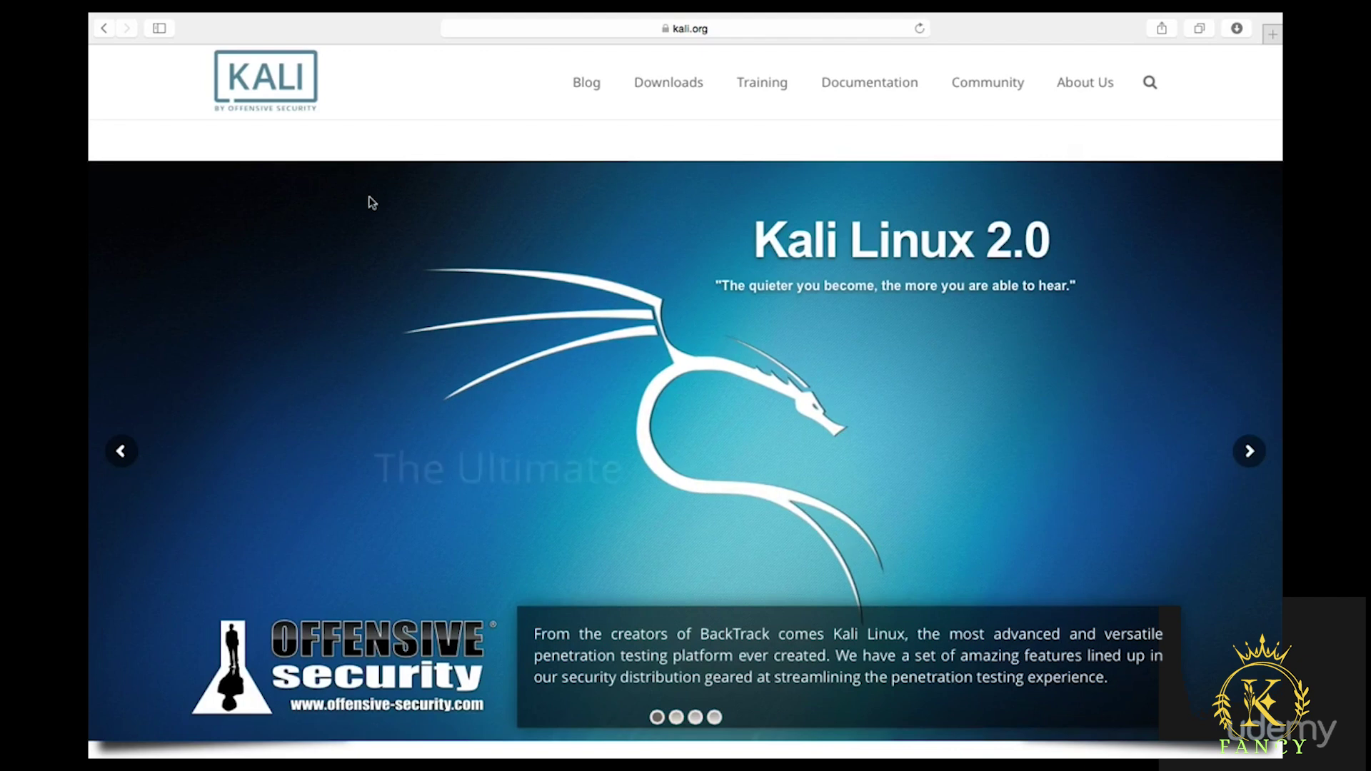
pyautogui.moveTo(678, 87)
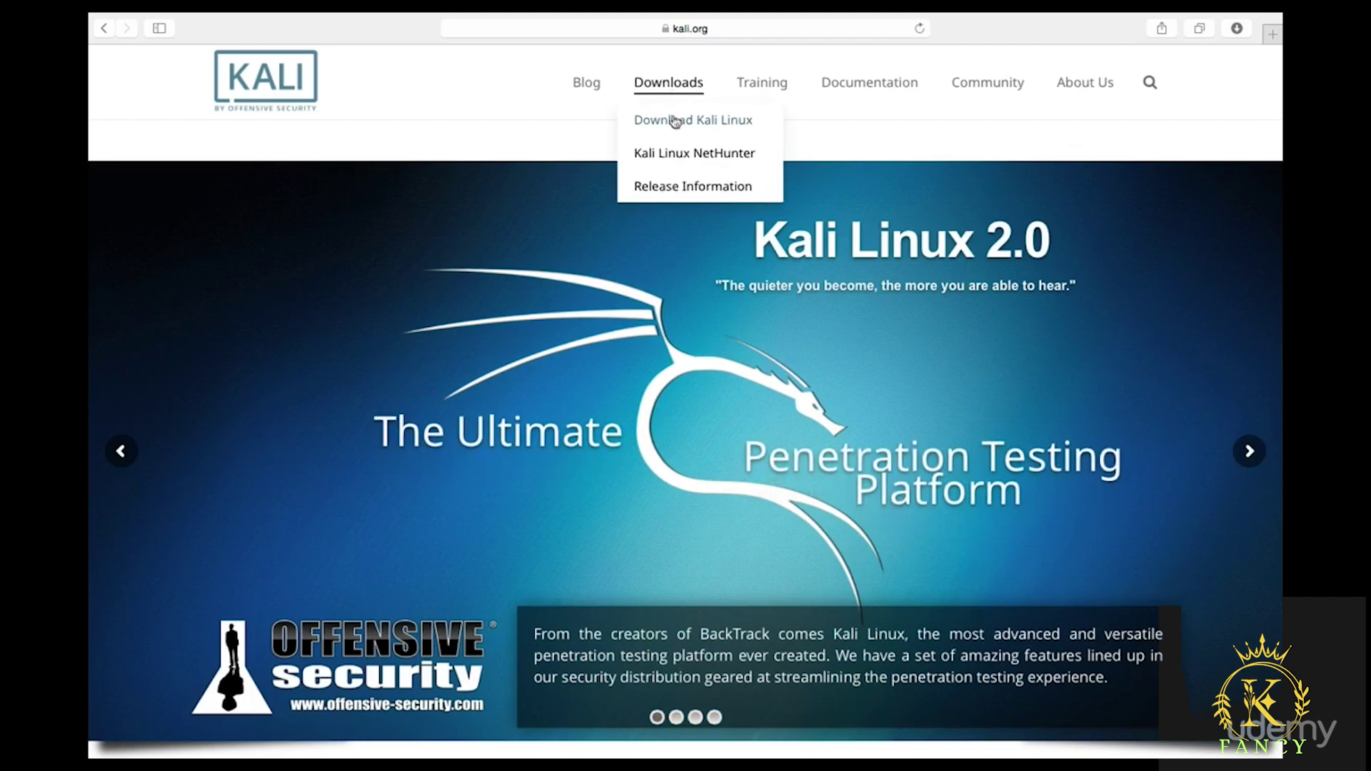
pyautogui.click(673, 126)
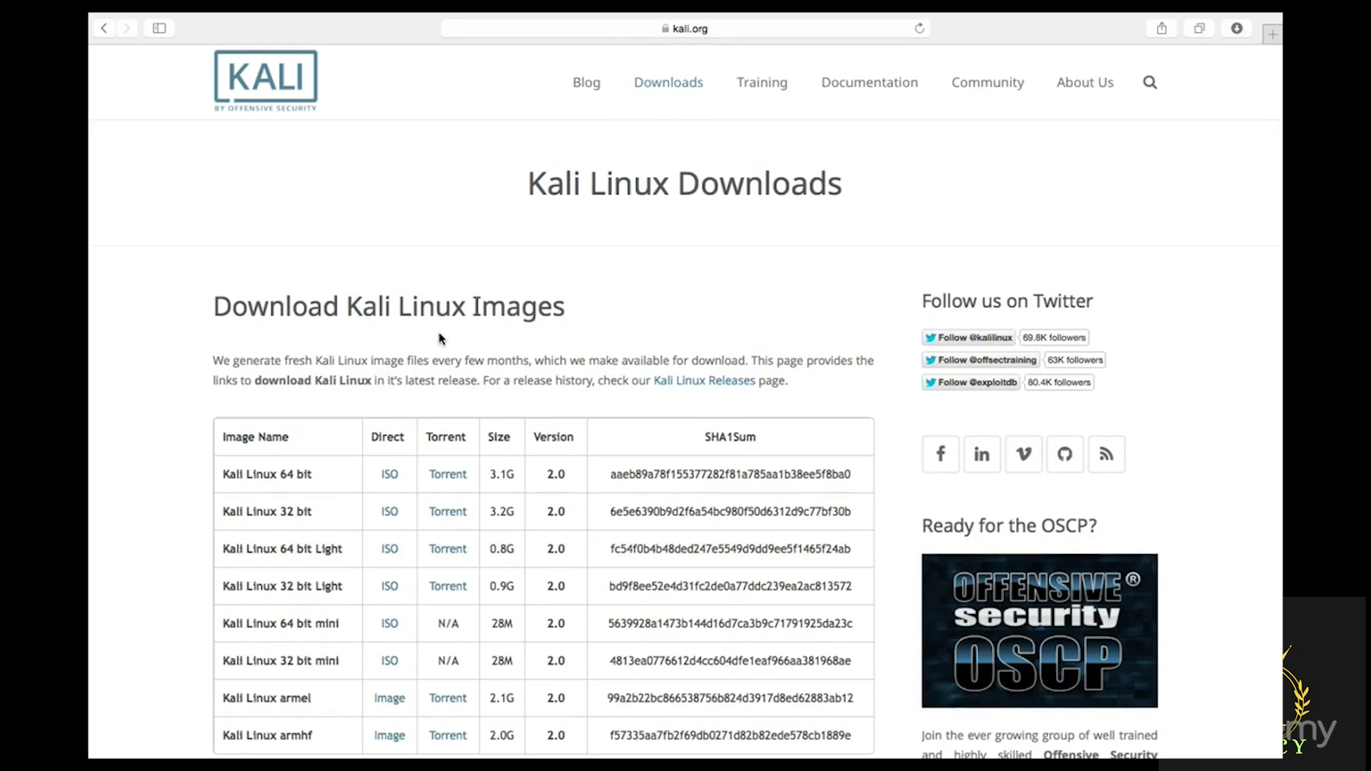
pyautogui.scroll(-3, 440, 338)
pyautogui.scroll(2, 457, 351)
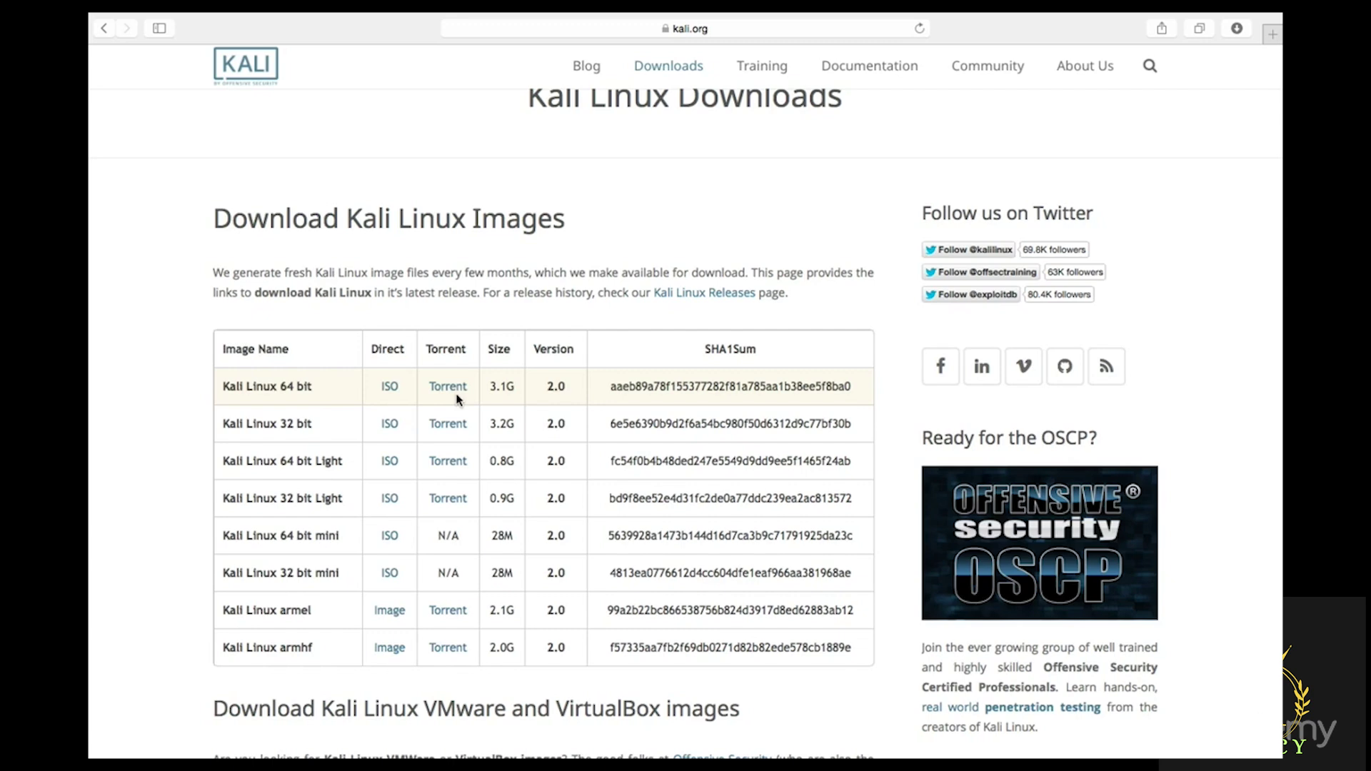
pyautogui.scroll(2, 457, 399)
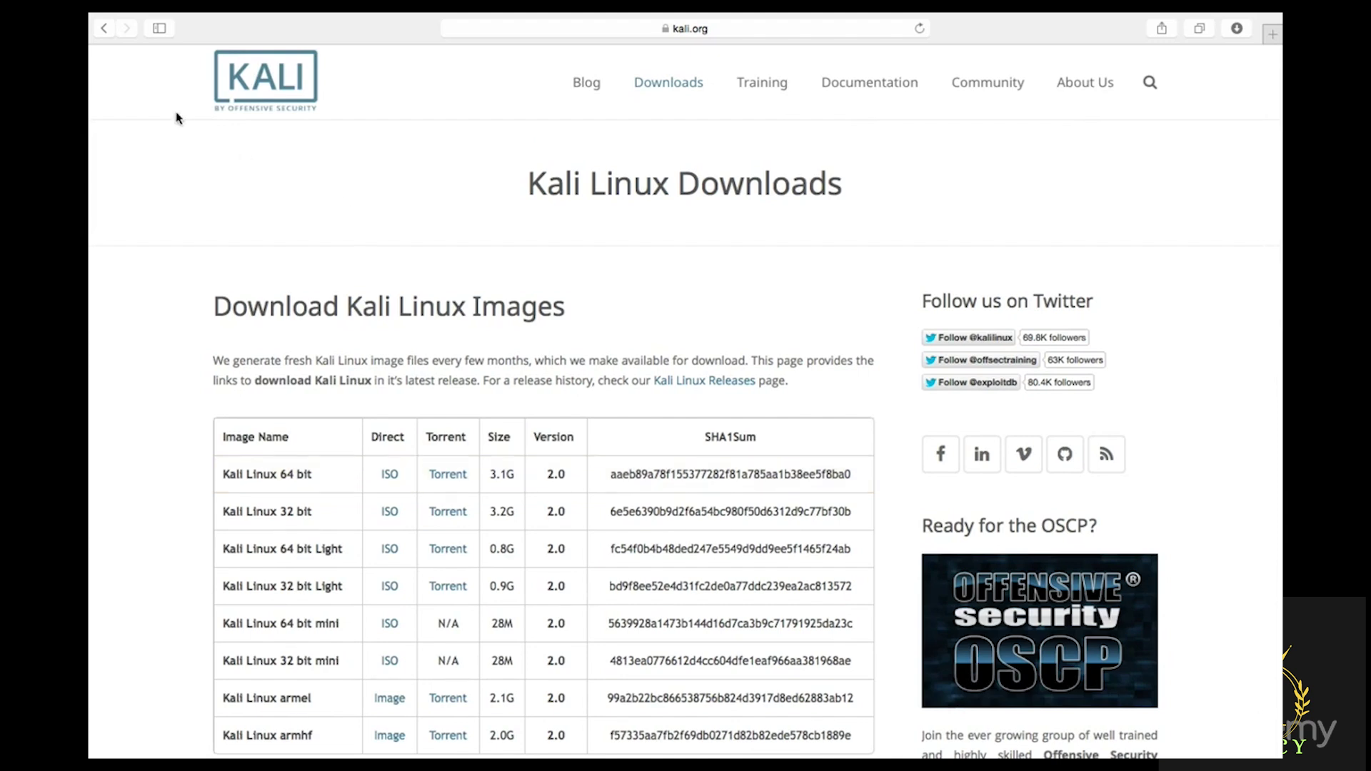
# Return to the Kali home page, reopen the Download Kali Linux page, and look through its sections and the Kali Linux 64 bit ISO entry
pyautogui.click(104, 29)
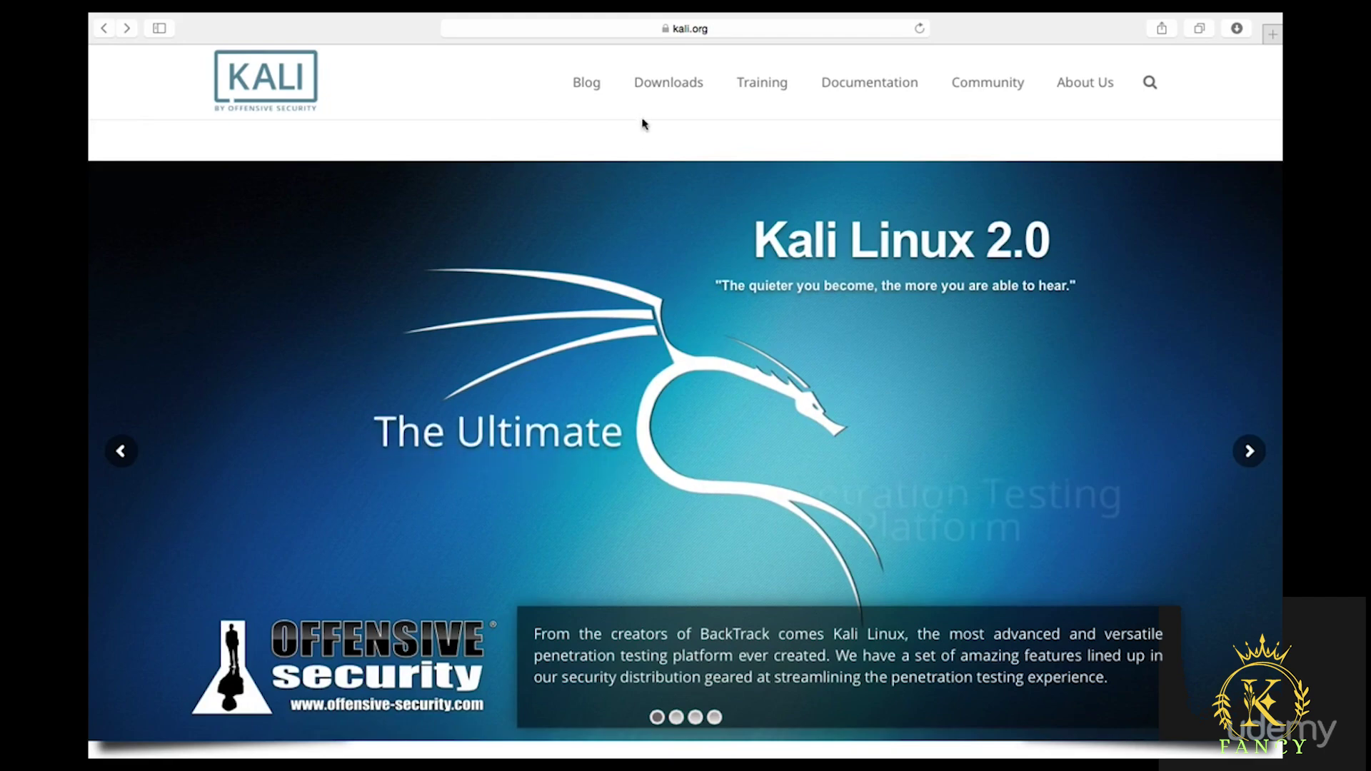
pyautogui.moveTo(662, 92)
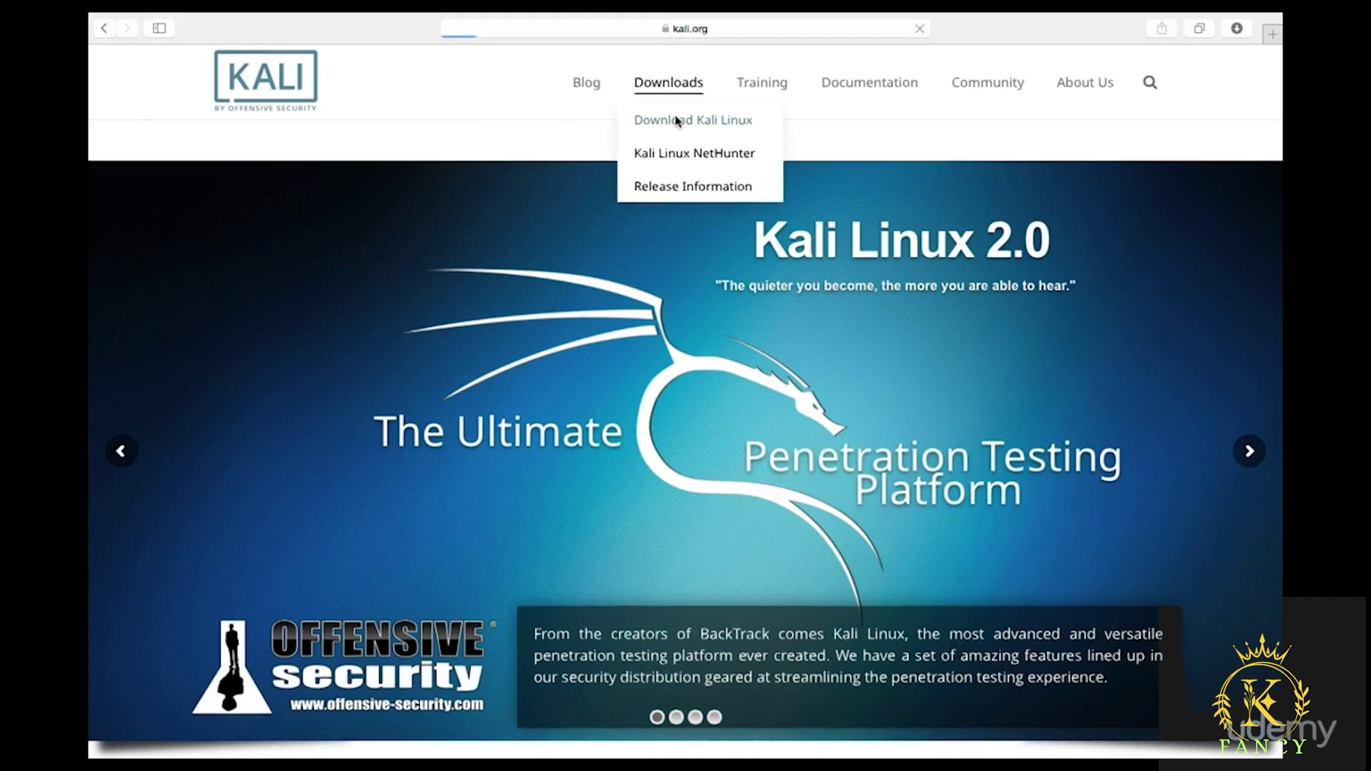
pyautogui.click(677, 122)
pyautogui.scroll(-15, 589, 325)
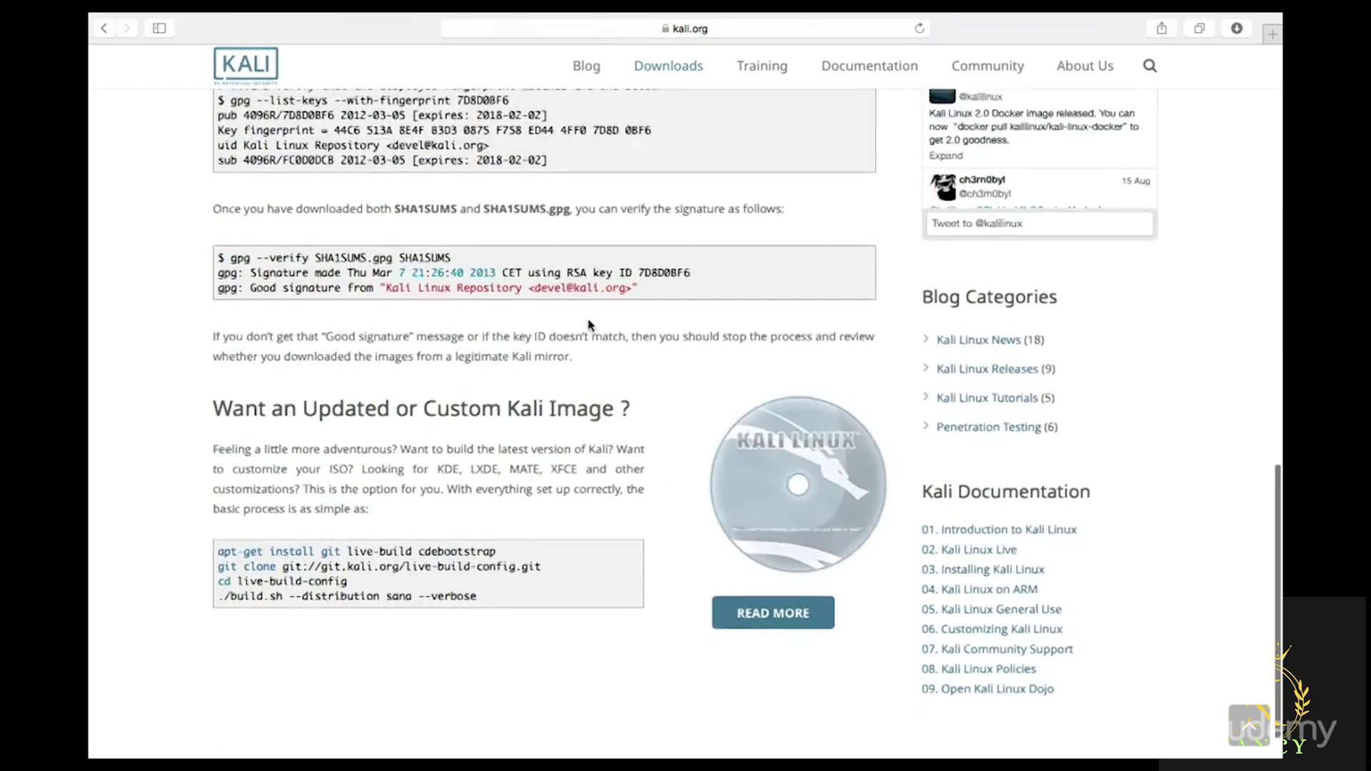
pyautogui.scroll(5, 589, 326)
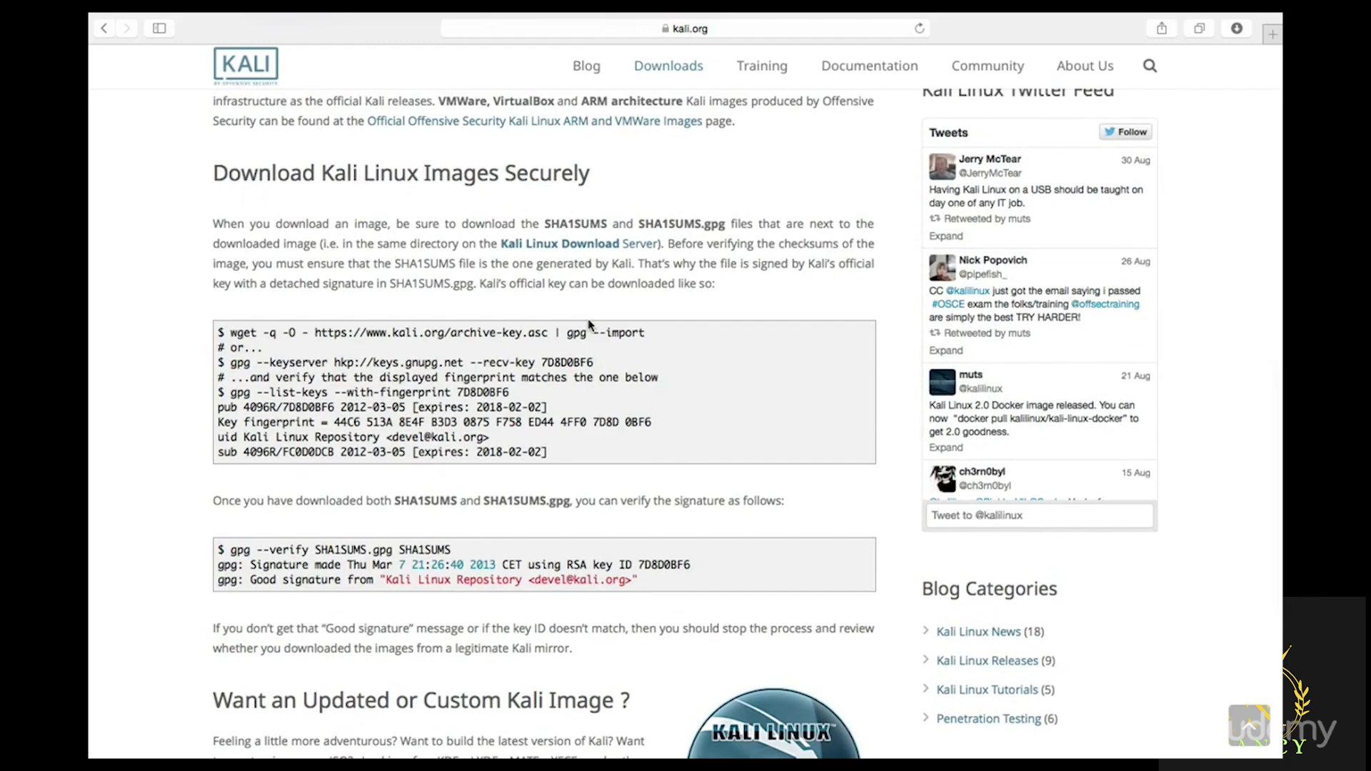
pyautogui.scroll(3, 589, 325)
pyautogui.scroll(8, 589, 319)
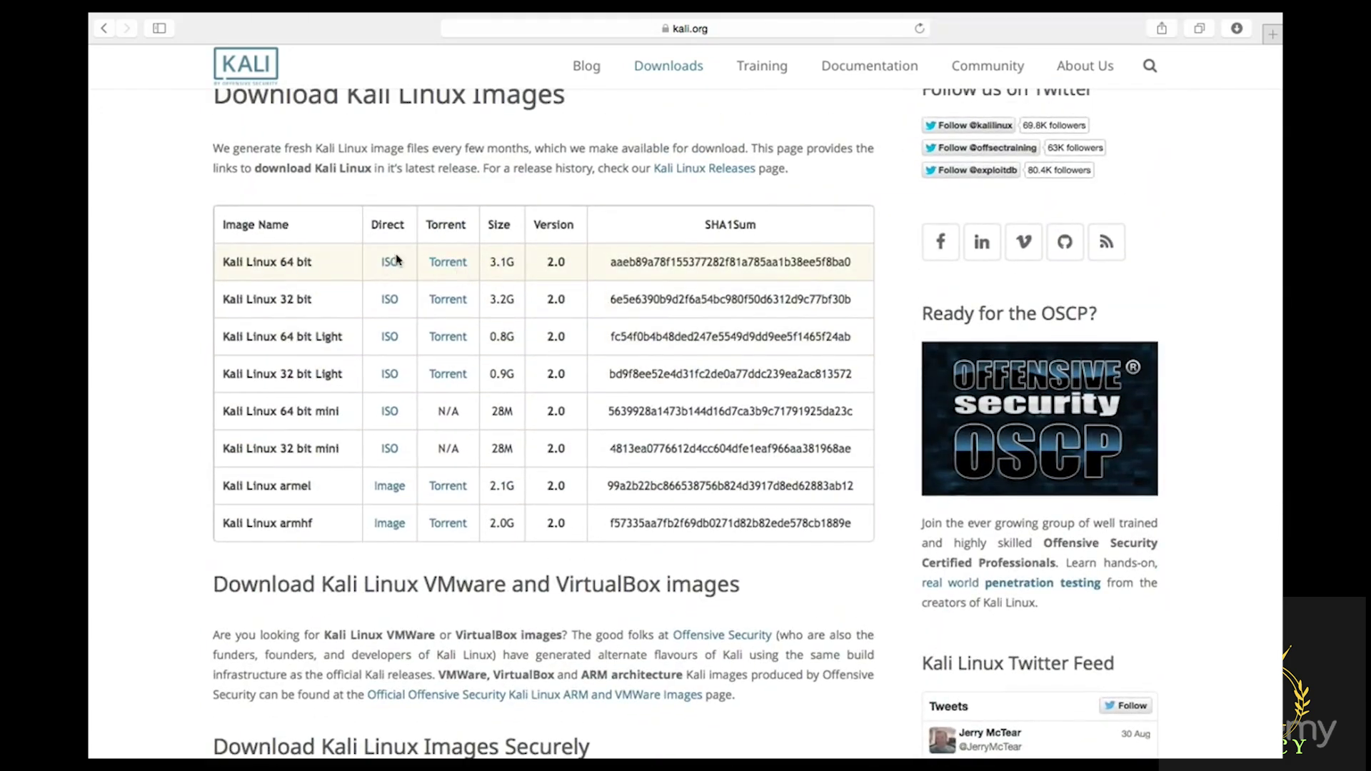
pyautogui.moveTo(349, 268); pyautogui.dragTo(406, 270)
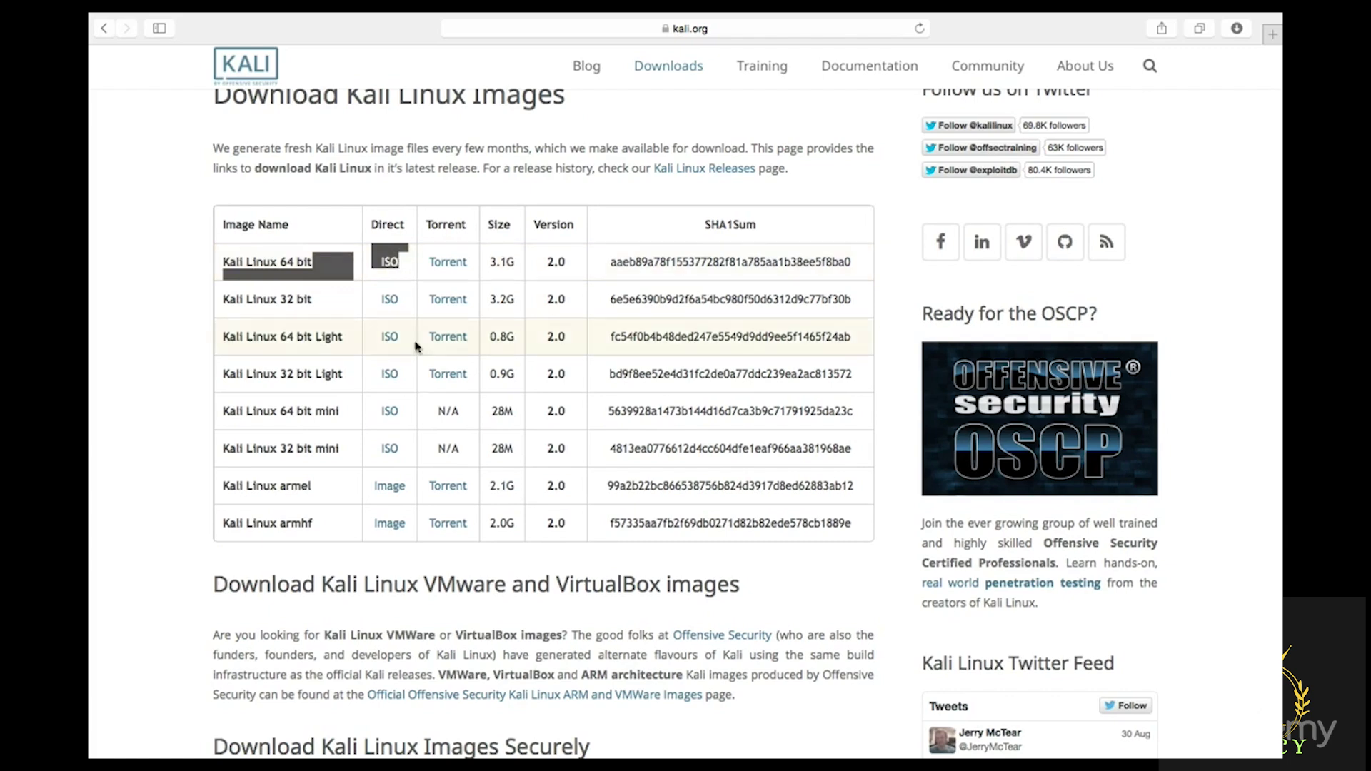
pyautogui.click(510, 622)
# Open the Official Offensive Security Kali Linux ARM and VMware Images page, and show the Prebuilt Kali Linux VirtualBox Images
pyautogui.scroll(-2, 510, 622)
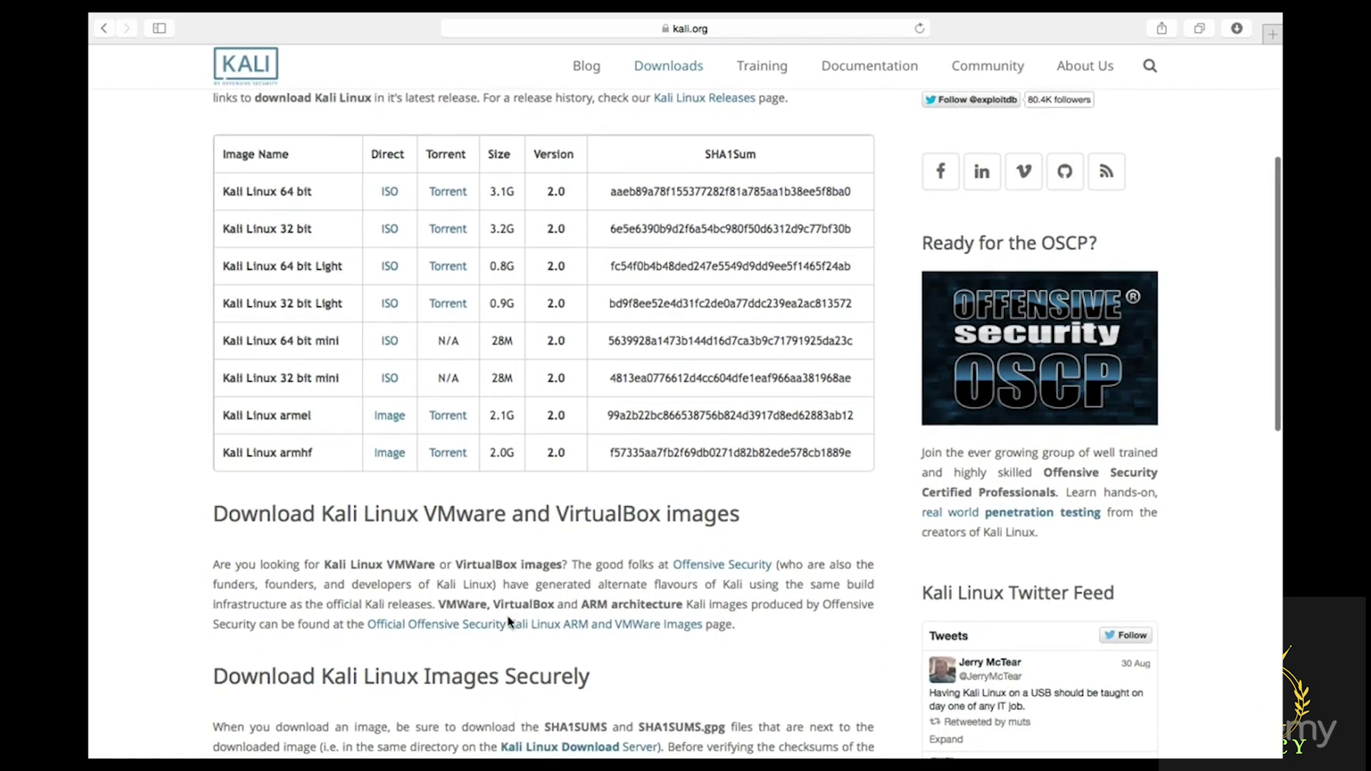
pyautogui.click(570, 626)
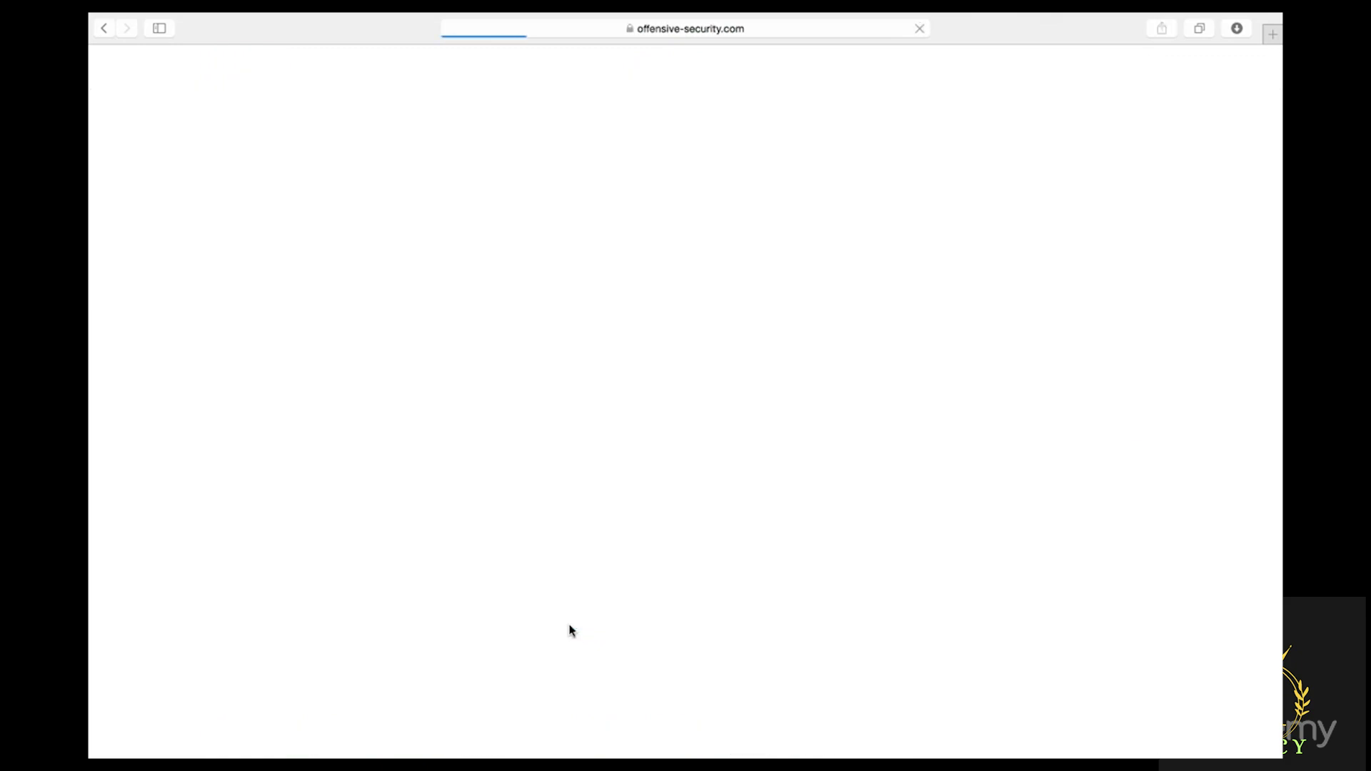
pyautogui.scroll(-5, 569, 630)
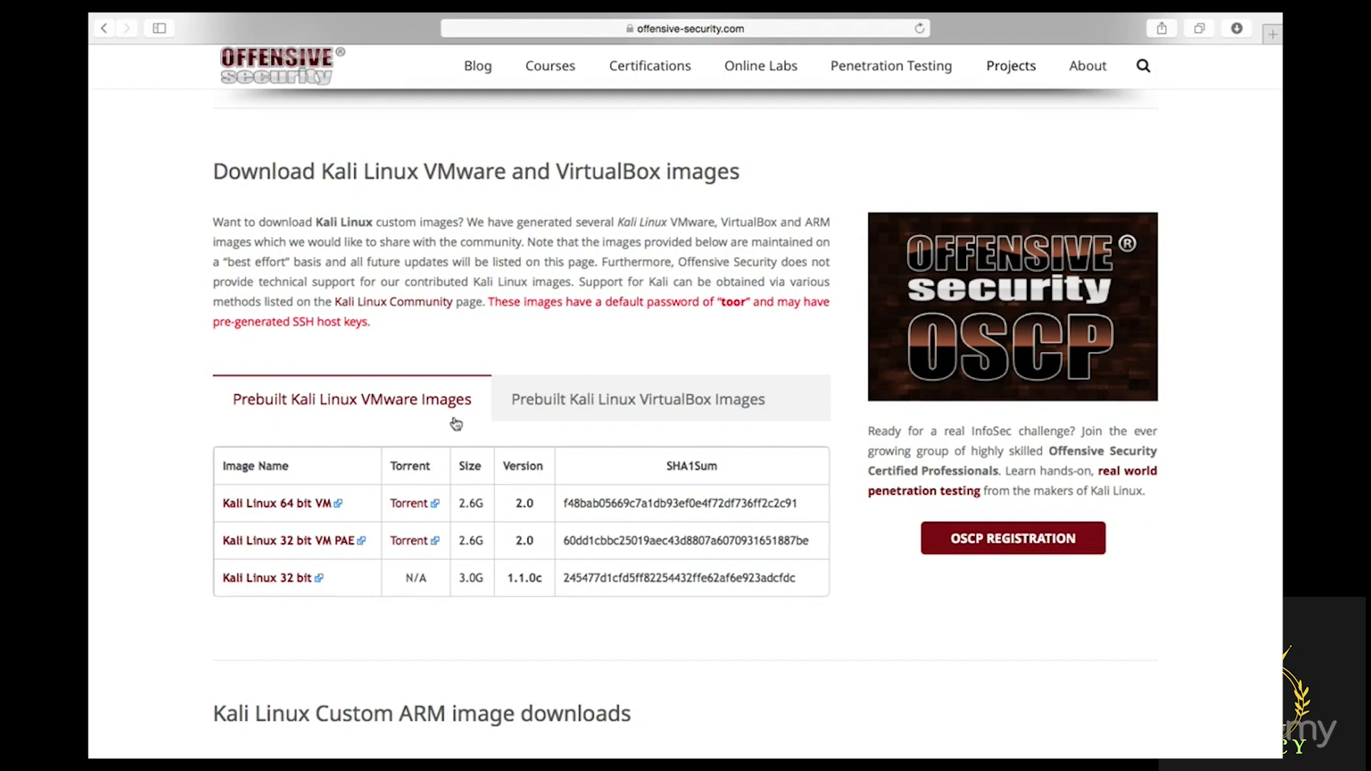
pyautogui.click(568, 408)
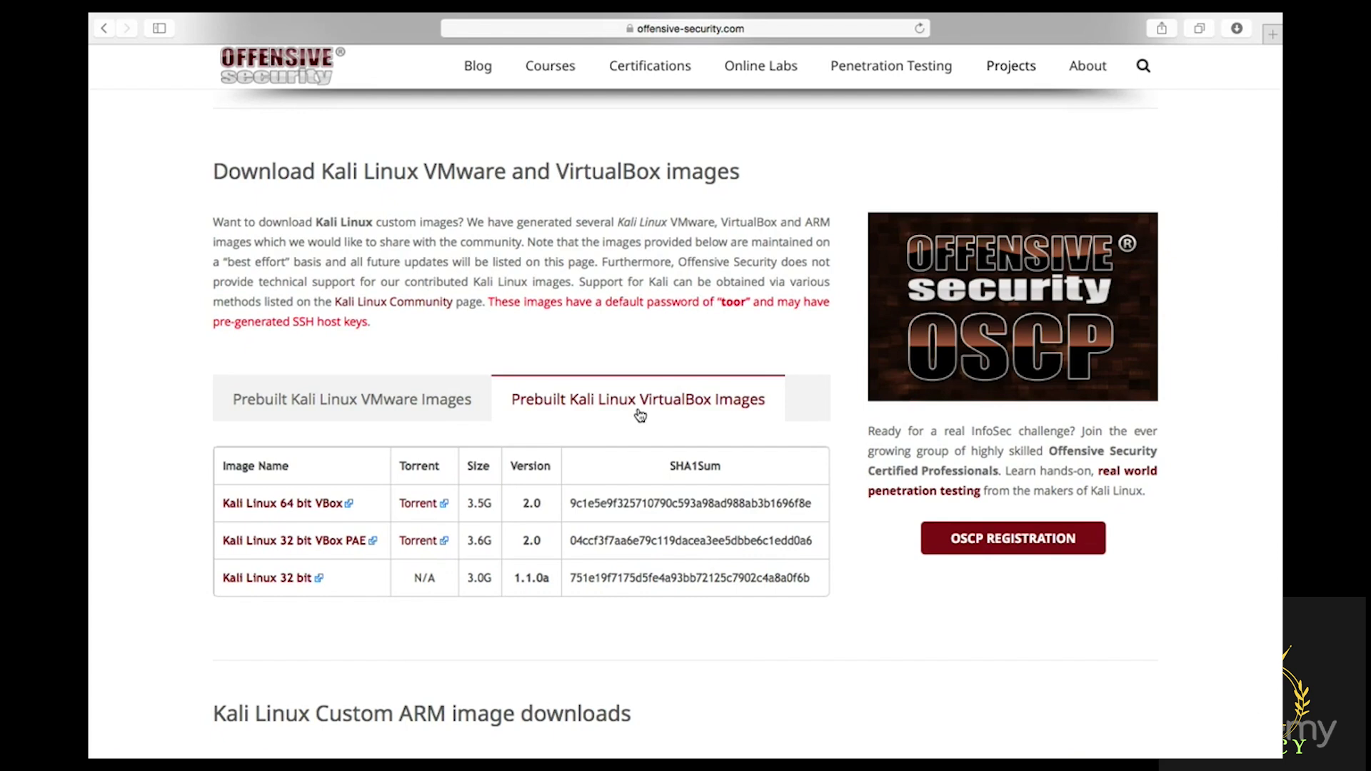
# Download the torrent file for the Kali Linux 64 bit VBox image, version 2.0
pyautogui.scroll(-2, 640, 415)
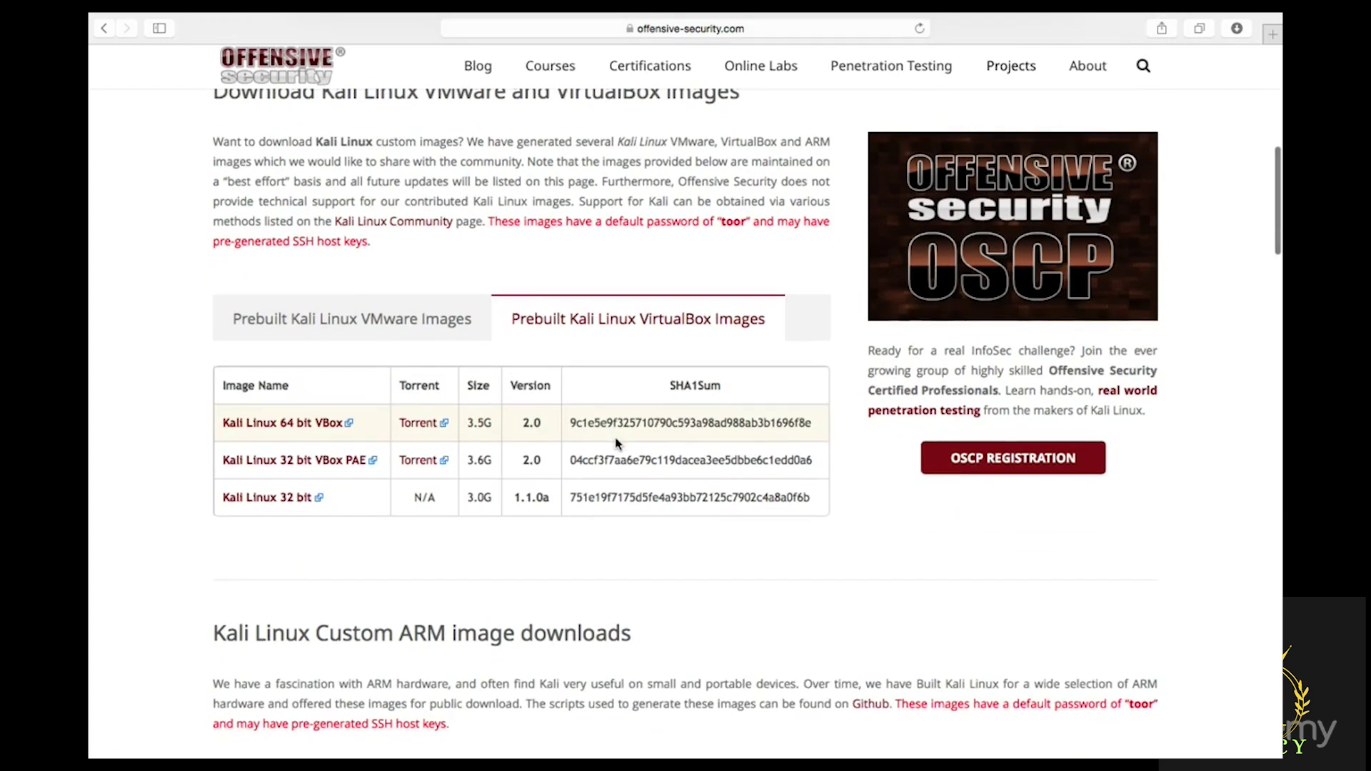
pyautogui.scroll(-2, 619, 443)
pyautogui.scroll(5, 619, 444)
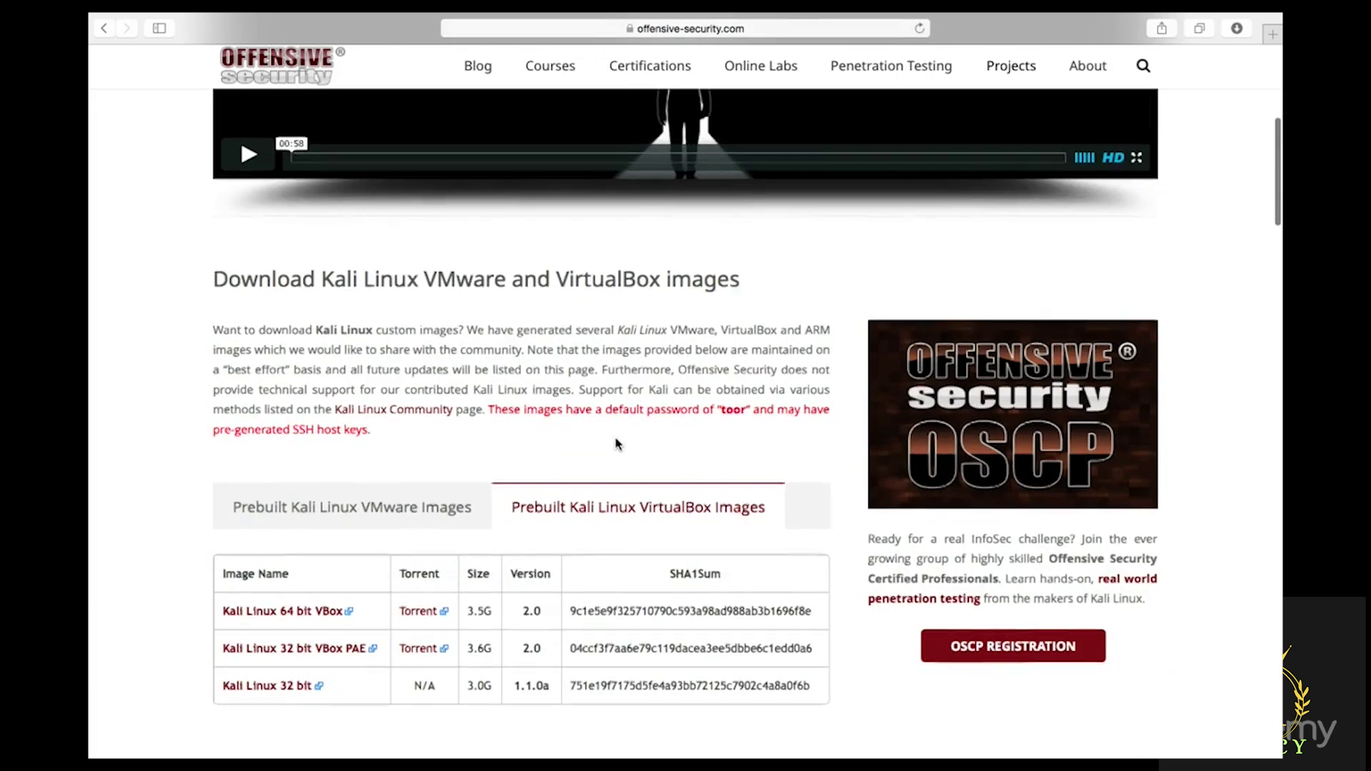
pyautogui.scroll(-1, 618, 443)
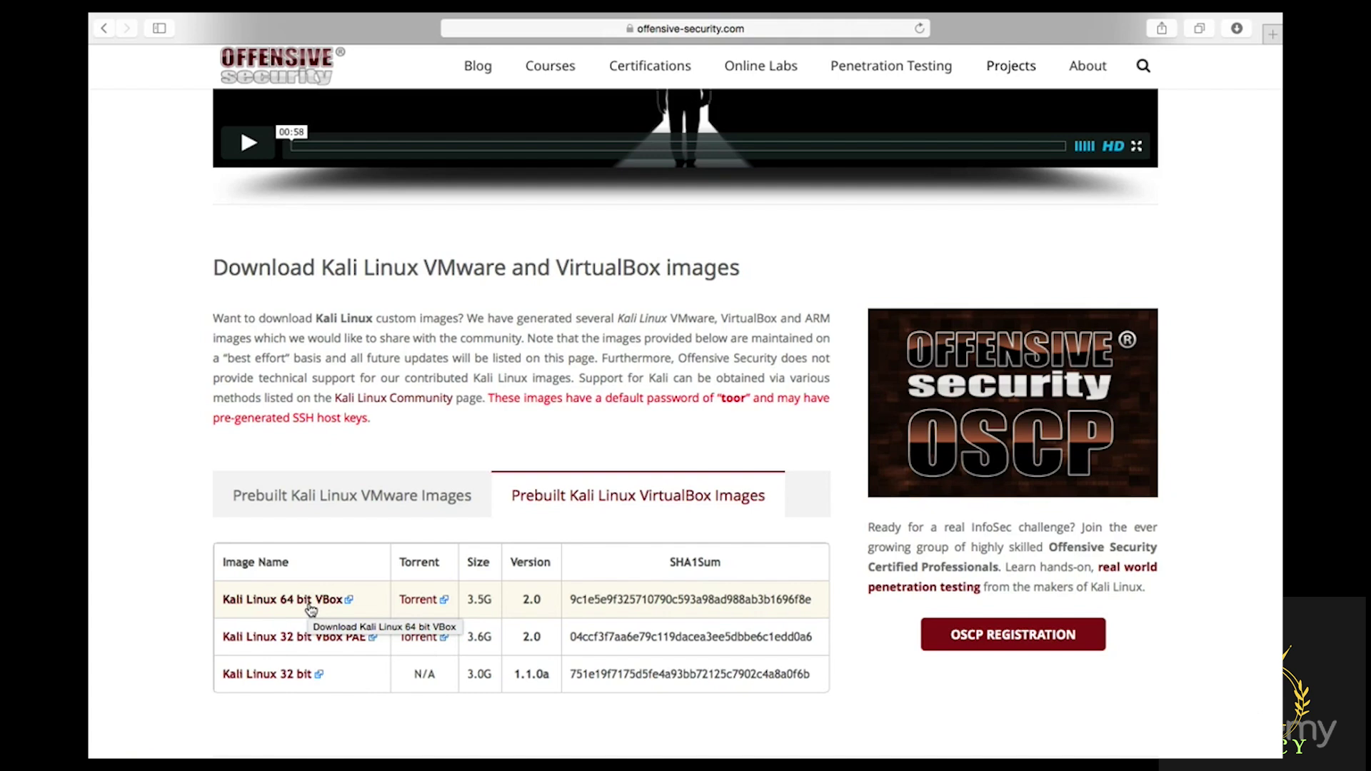
pyautogui.click(426, 601)
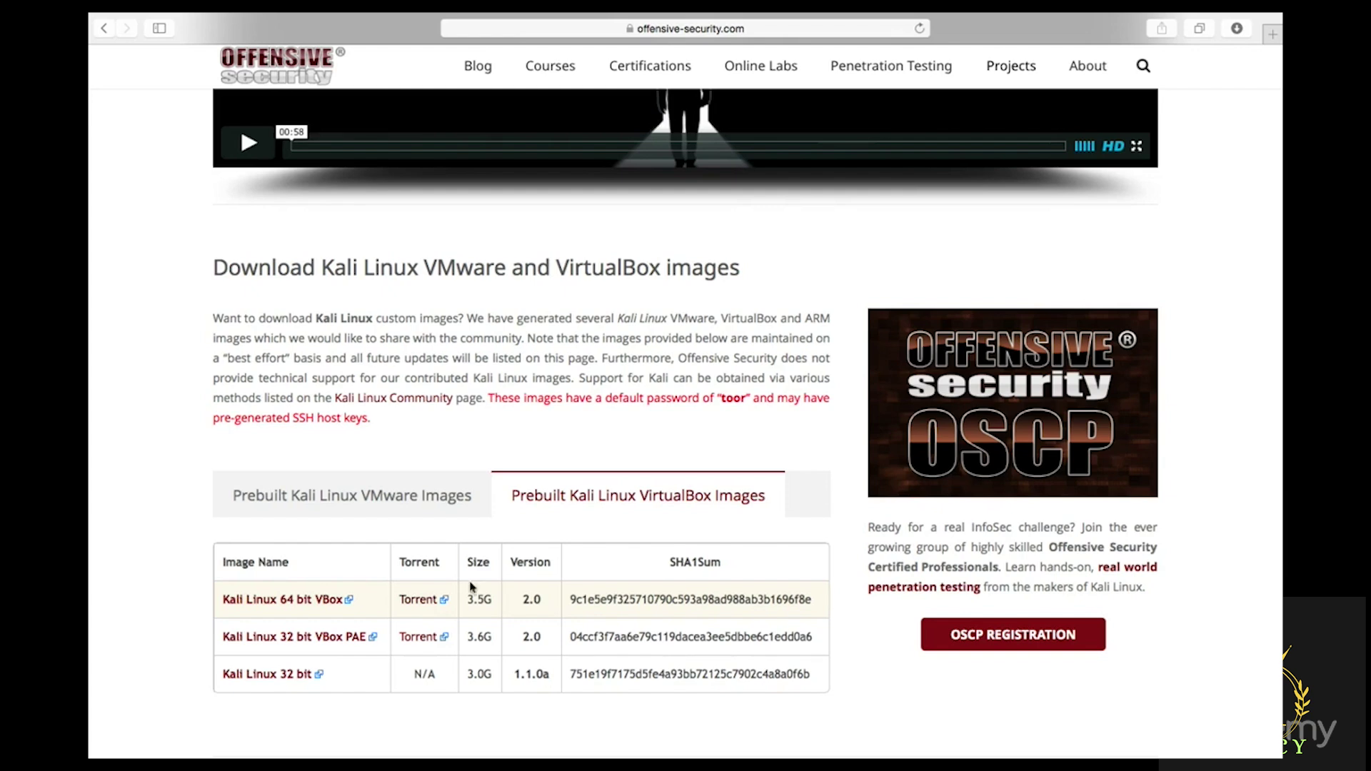
# Try to open Kali-Linux-2.0.0-vbox-amd64.torrent from the Downloads folder, and cancel the application choice
pyautogui.moveTo(995, 757)
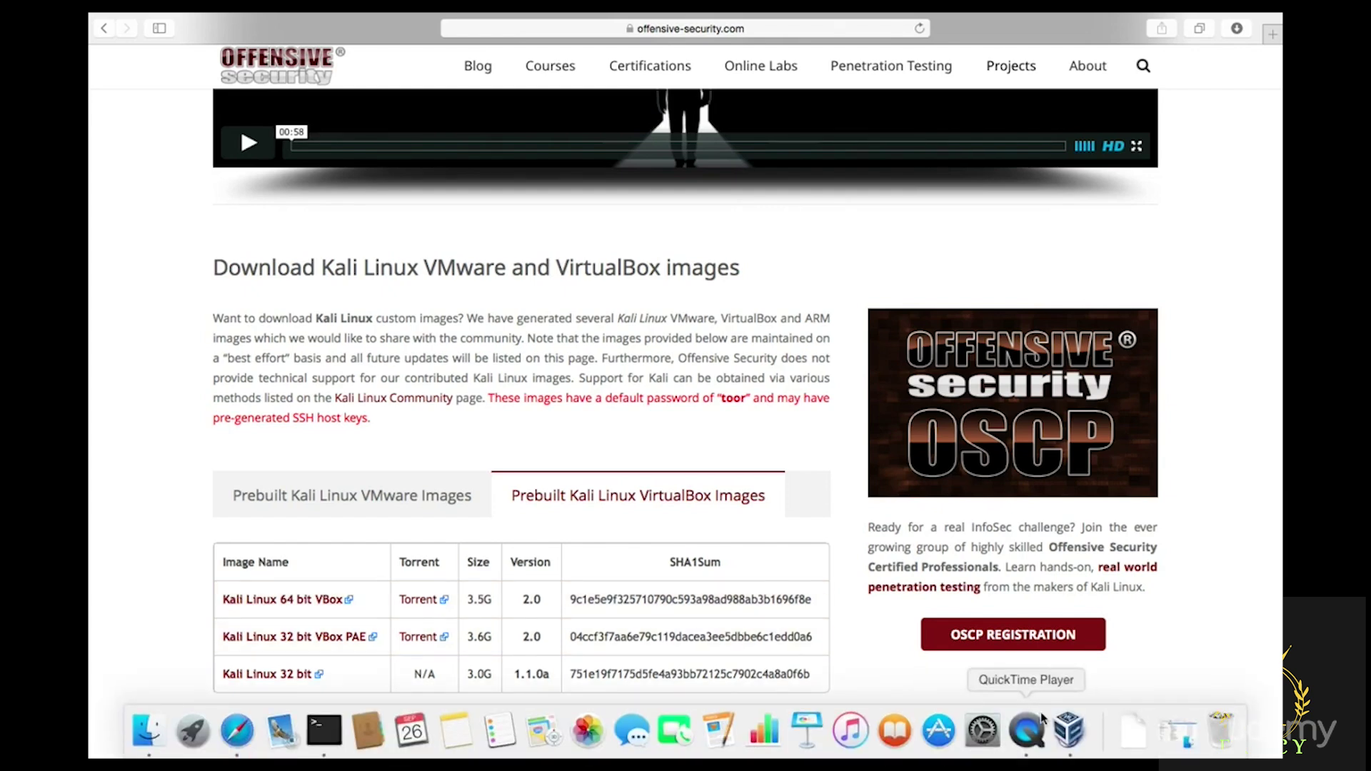
pyautogui.click(1131, 736)
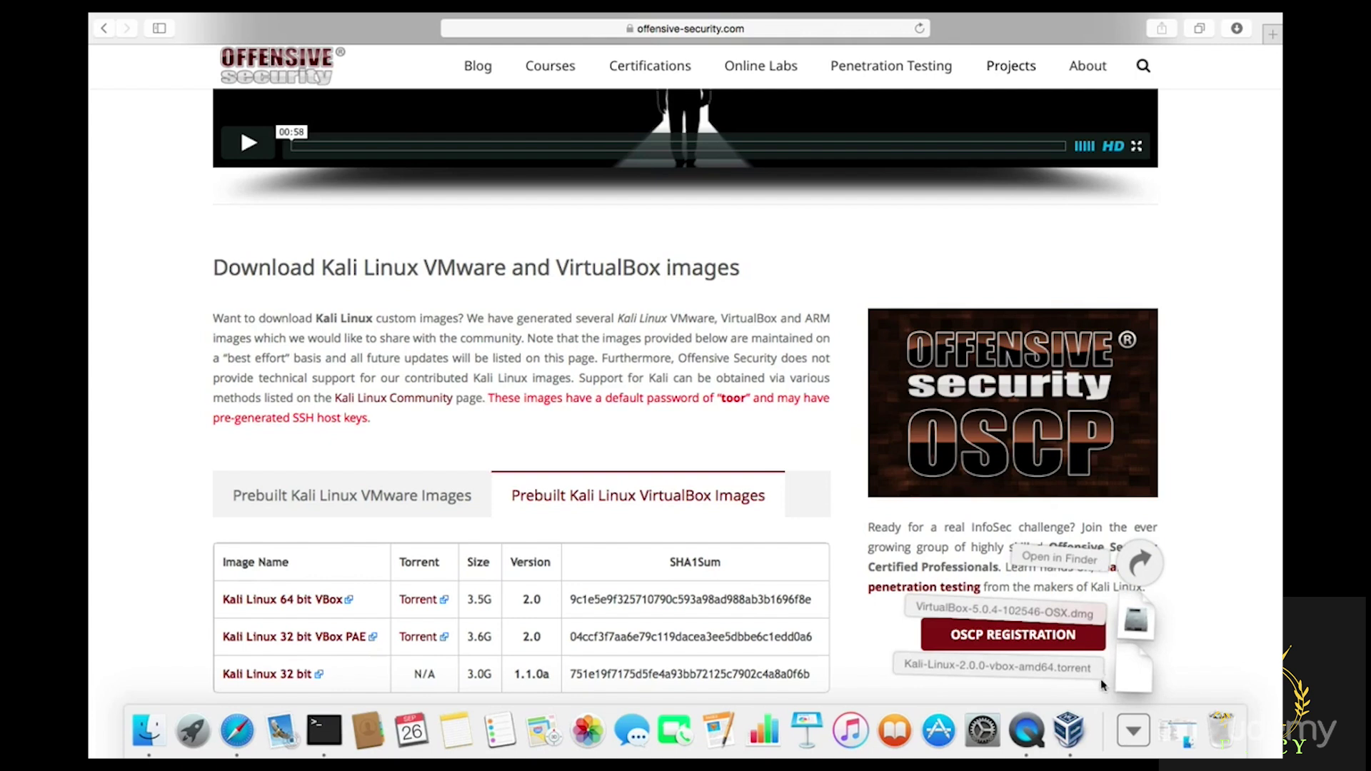
pyautogui.click(1069, 672)
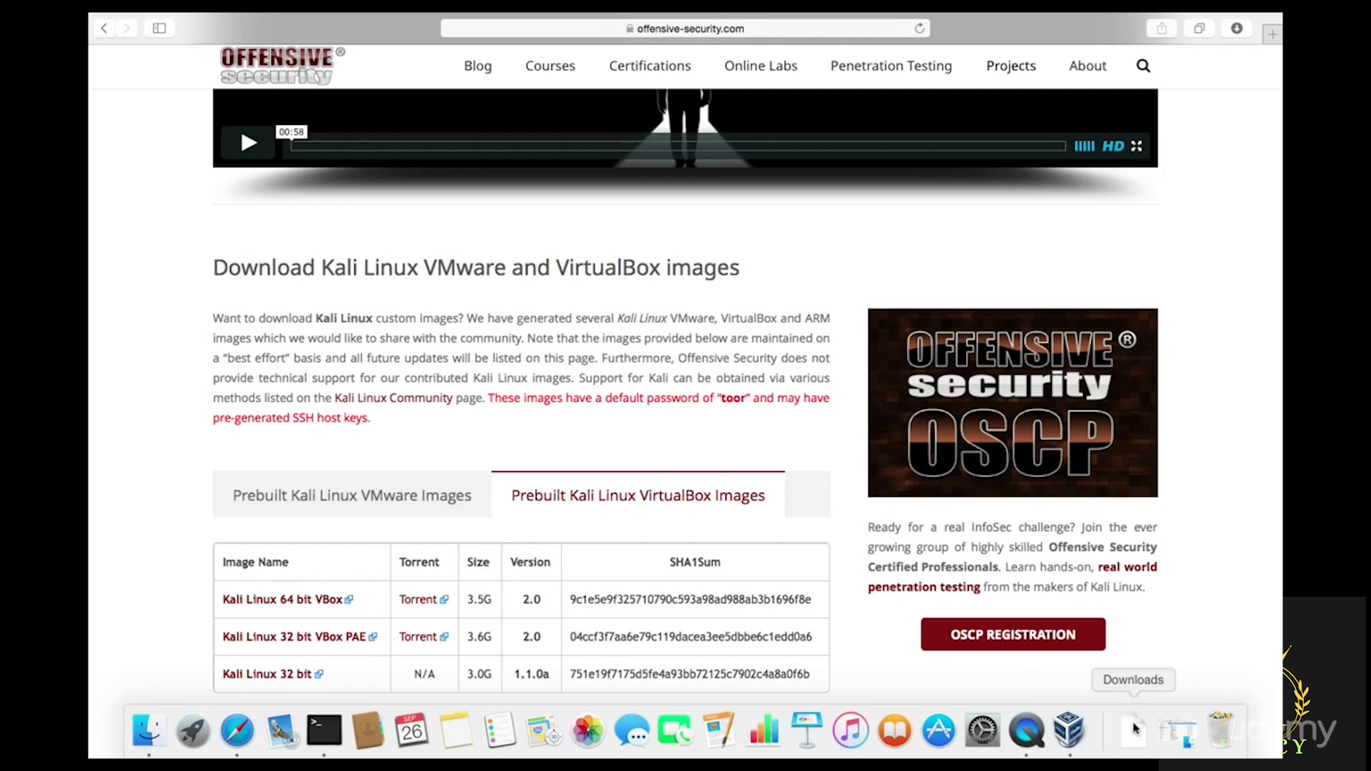
pyautogui.click(1132, 729)
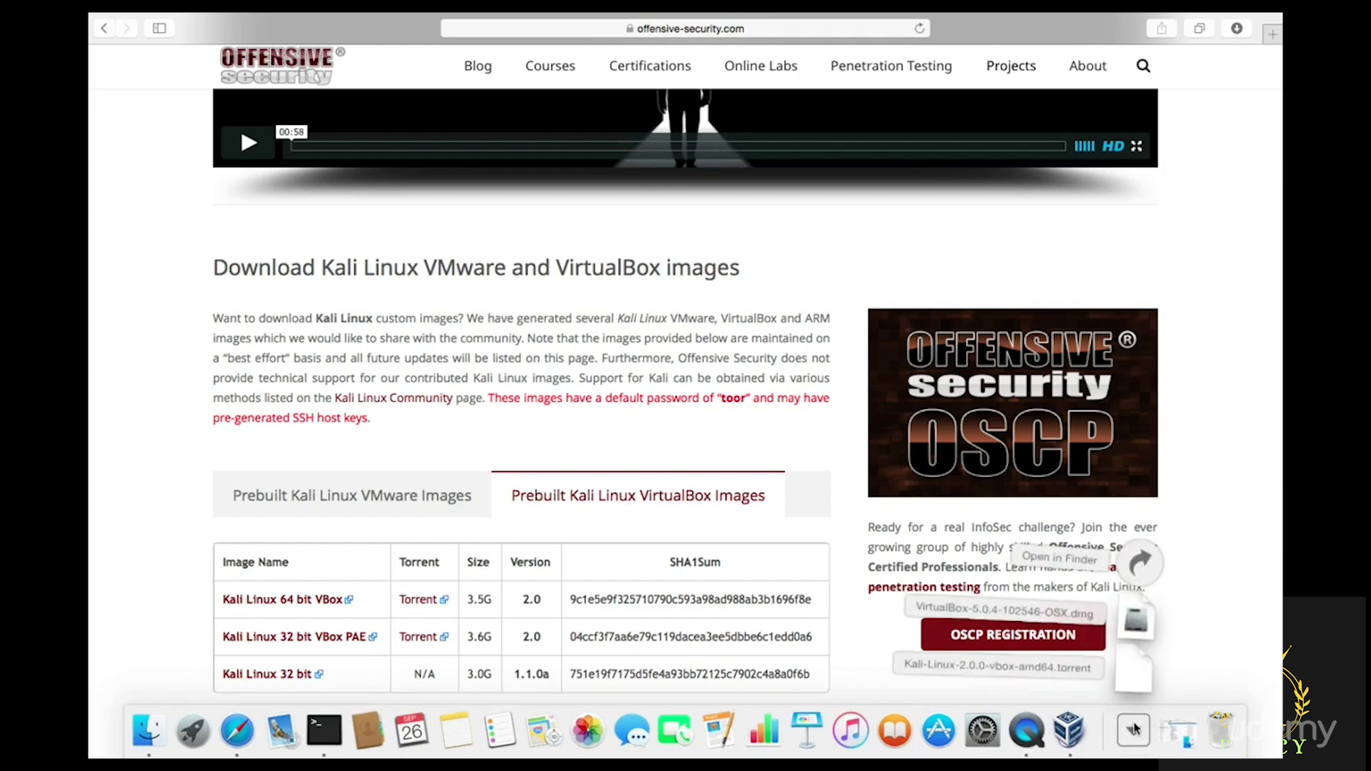
pyautogui.click(1137, 673)
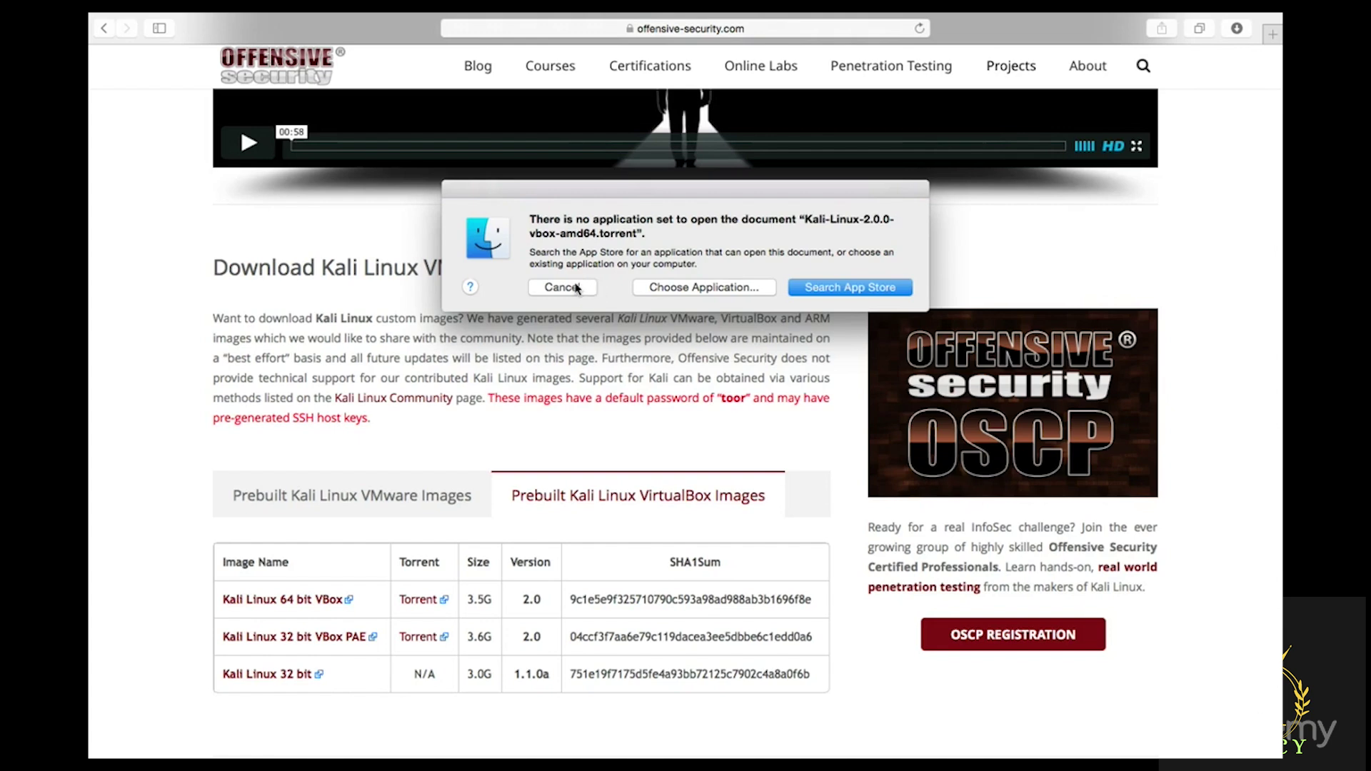
pyautogui.click(577, 288)
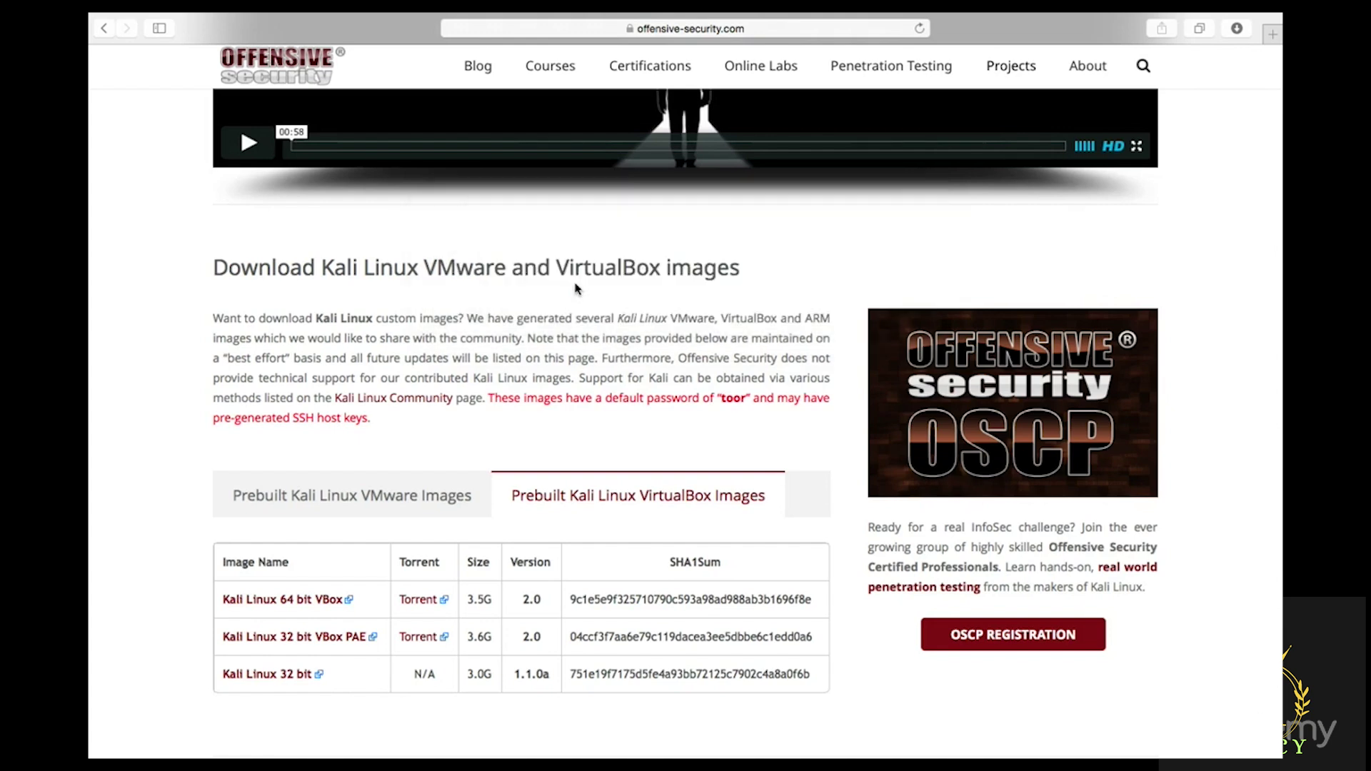
# Start the direct download of the Kali Linux 64 bit VBox image, and show its progress in the browser's download list
pyautogui.click(317, 604)
pyautogui.moveTo(1134, 746)
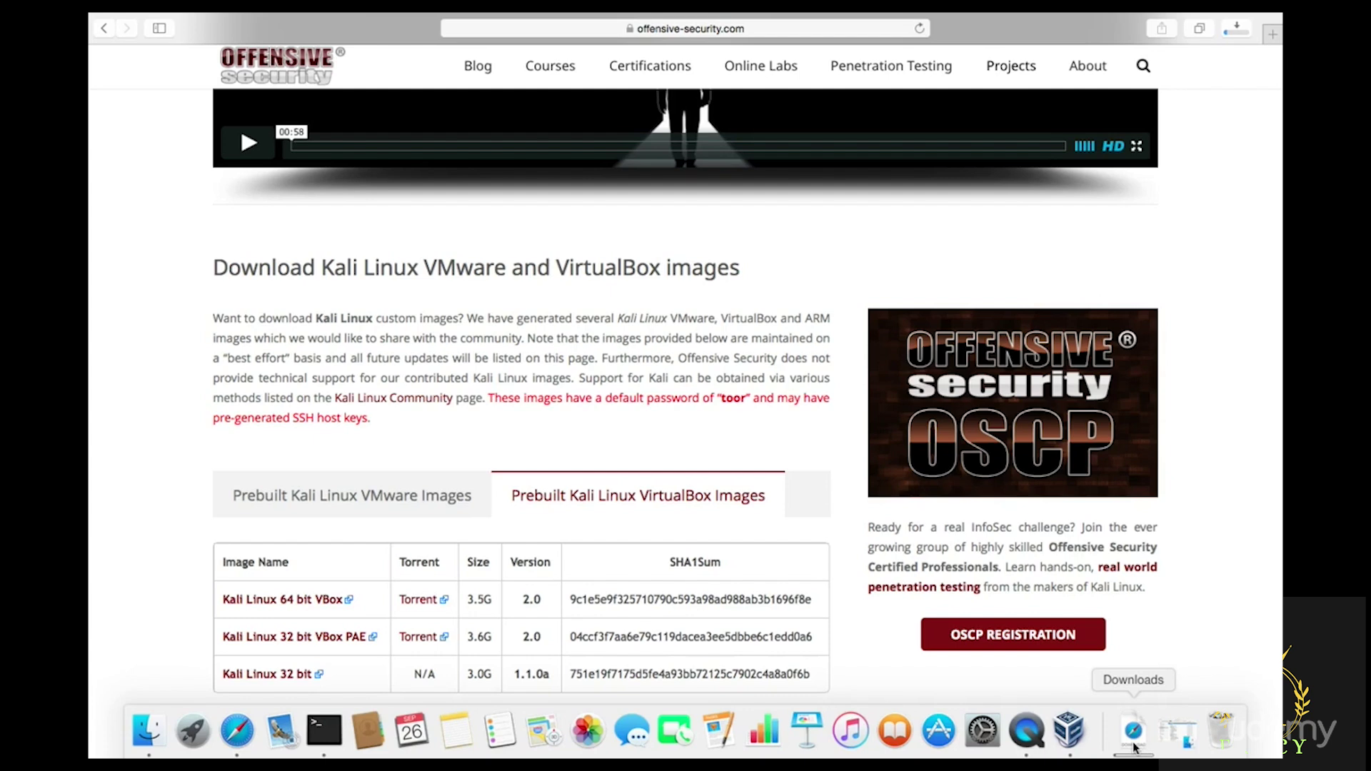
pyautogui.click(1235, 32)
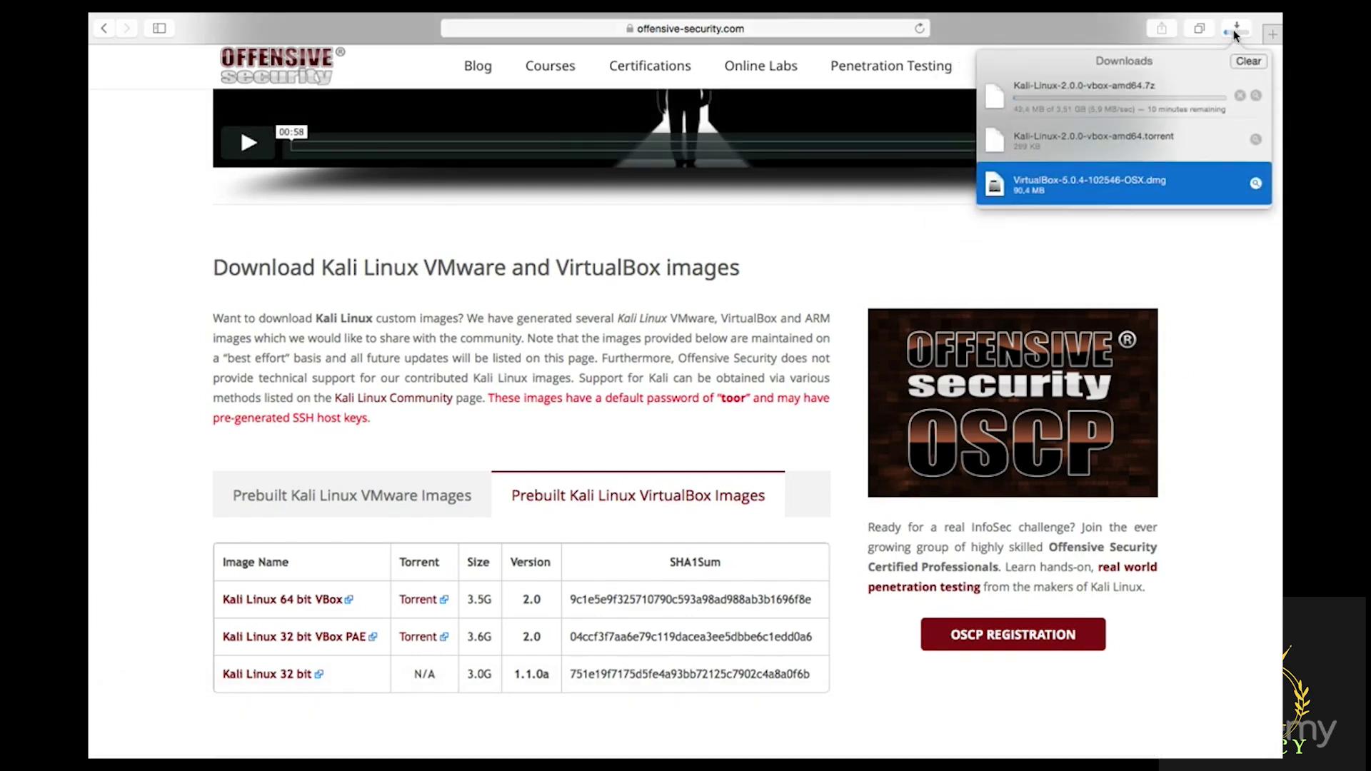